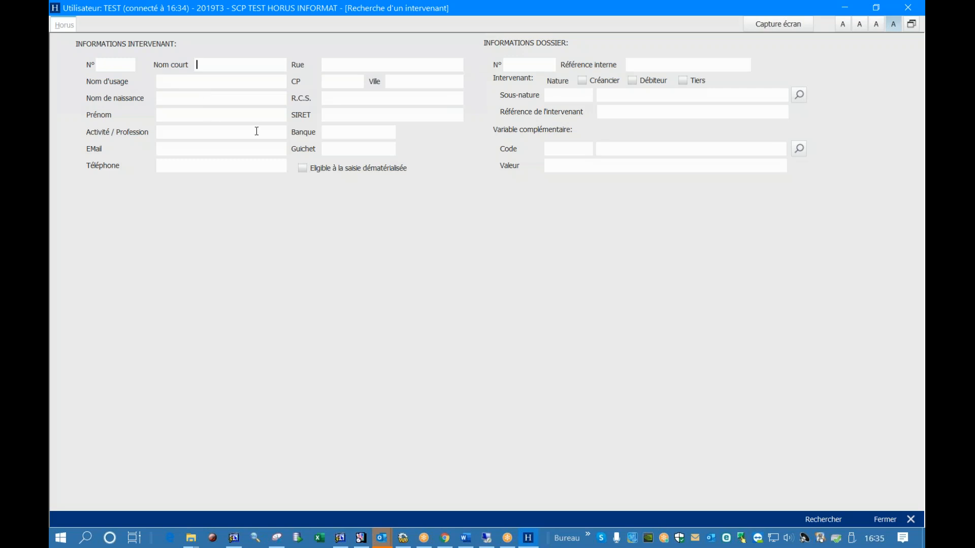
{"action": "mouse_move", "coordinate": [311, 8]}
{"action": "left_mouse_down"}
{"action": "mouse_move", "coordinate": [346, 119]}
{"action": "mouse_move", "coordinate": [279, 50]}
{"action": "mouse_move", "coordinate": [308, 1]}
{"action": "left_mouse_up"}
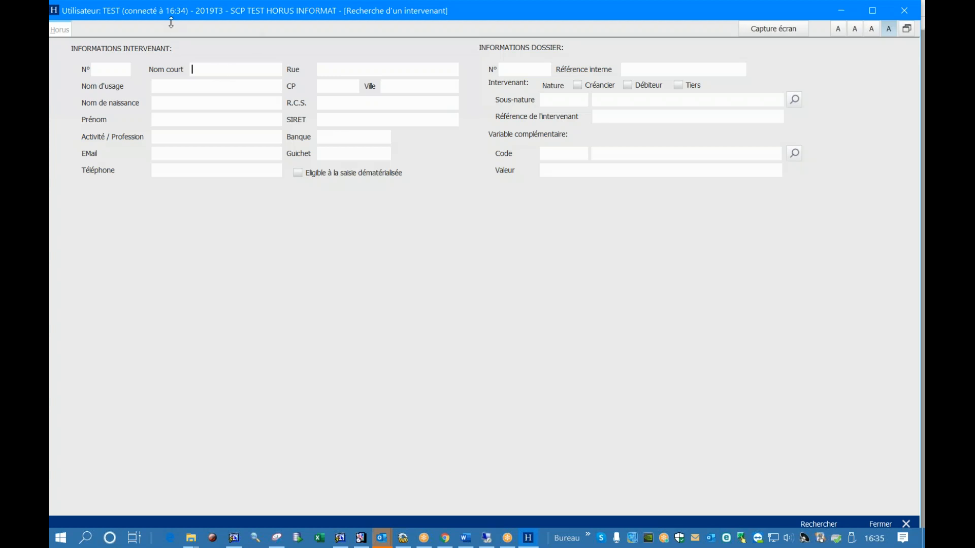
{"action": "left_click_drag", "start_coordinate": [171, 23], "coordinate": [173, 29]}
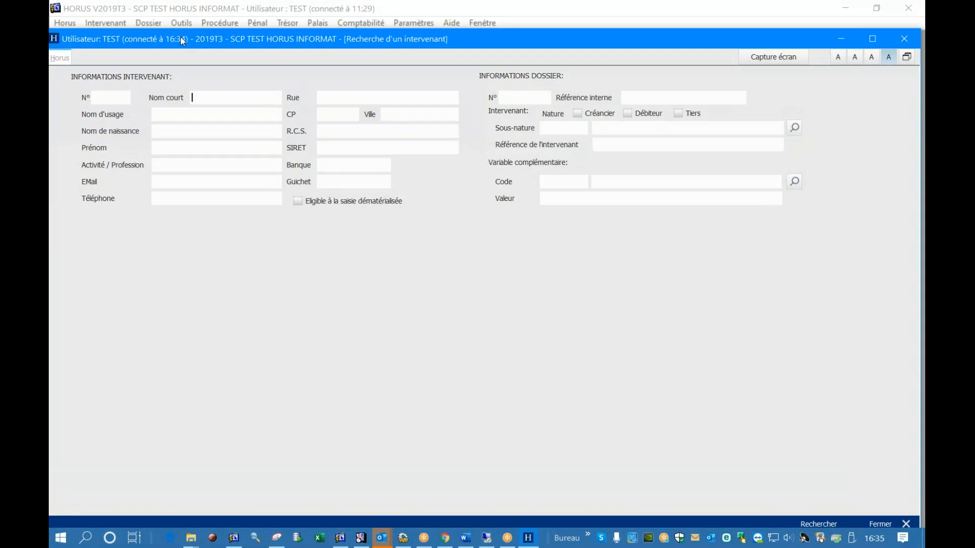
{"action": "double_click", "coordinate": [279, 38]}
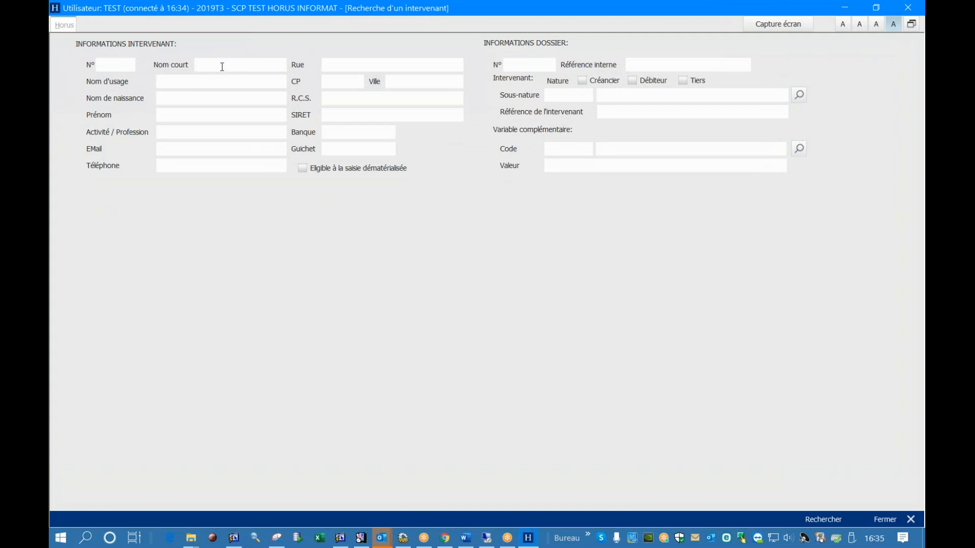
Search the intervenants by the short name INFORMAT and open the full record of the third SAS INFORMAT result
{"action": "type", "text": "INFORMAT"}
{"action": "left_click", "coordinate": [814, 519]}
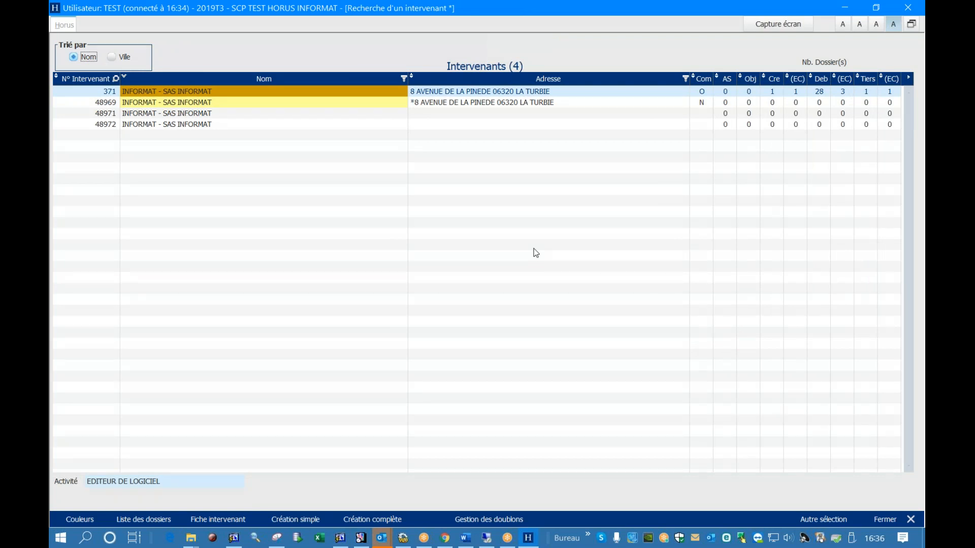
{"action": "left_click", "coordinate": [216, 114]}
{"action": "left_click", "coordinate": [227, 527]}
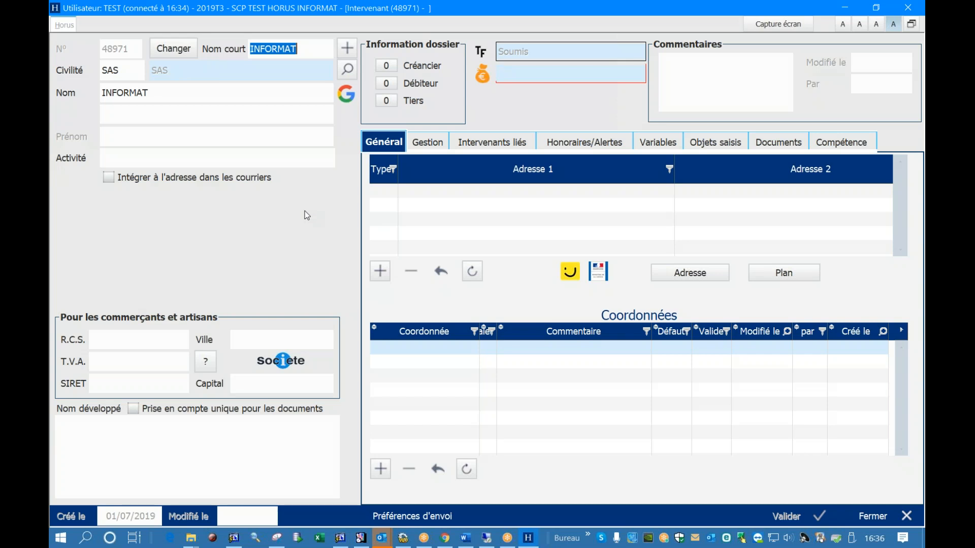
Look up the company name INFORMAT on Google from its record and close the browser window
{"action": "left_click", "coordinate": [349, 96]}
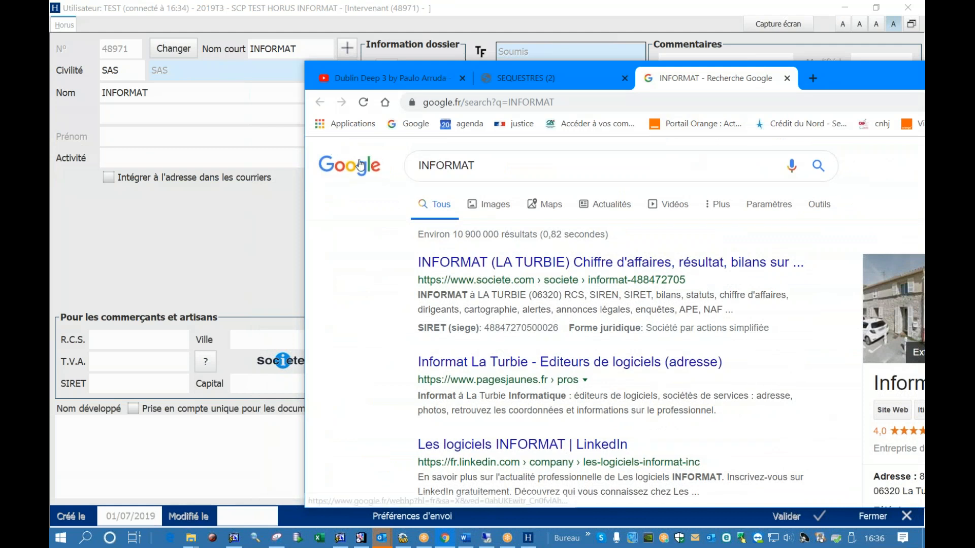
{"action": "left_click", "coordinate": [923, 71]}
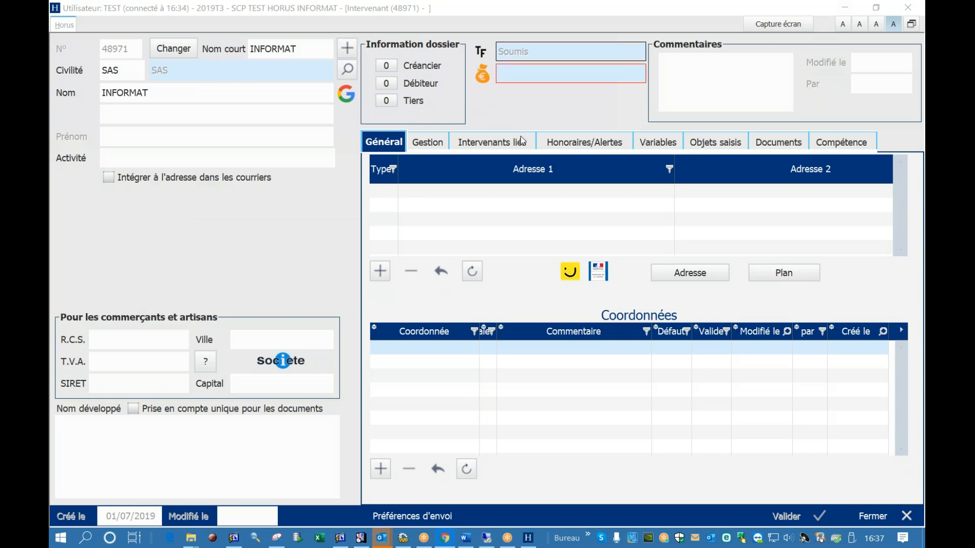
Add the calculated fee ART10 - droit art A.444-32 to the INFORMAT record and save it
{"action": "left_click", "coordinate": [571, 144]}
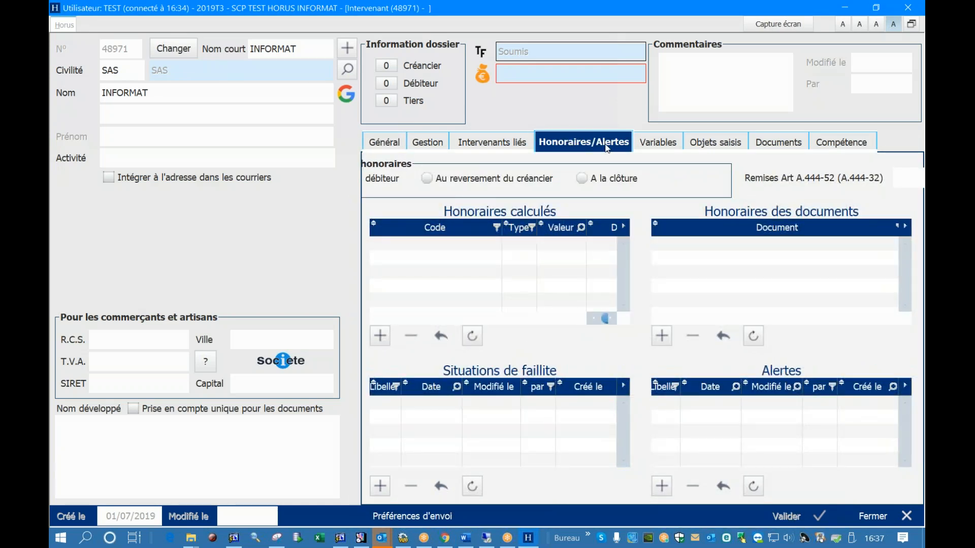
{"action": "left_click", "coordinate": [380, 336]}
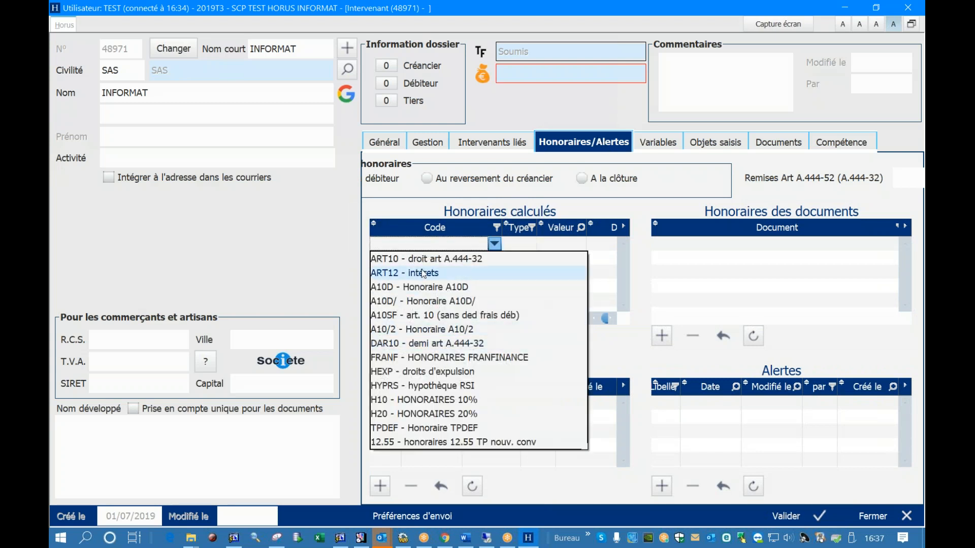
{"action": "left_click", "coordinate": [429, 257]}
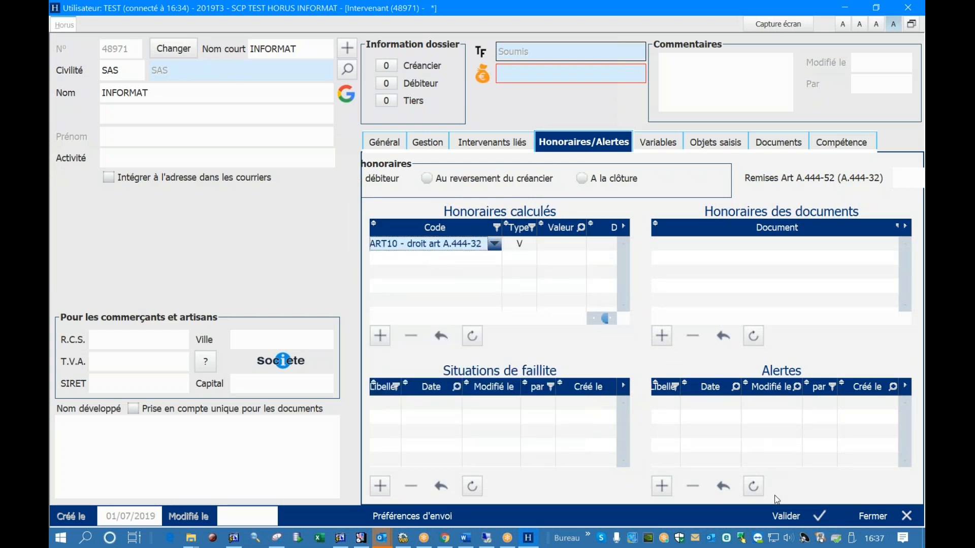
{"action": "left_click", "coordinate": [786, 517]}
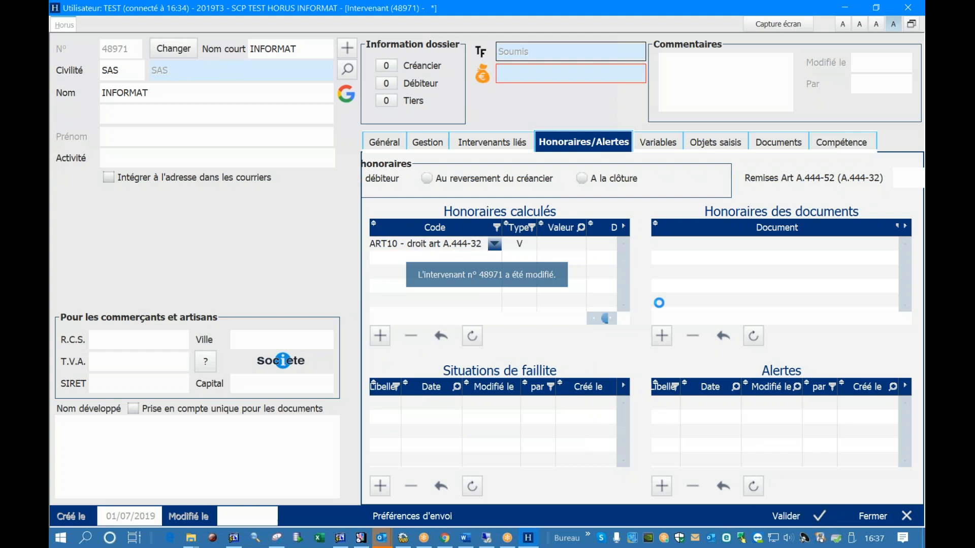
Review the linked intervenants, the management settings and the general information of the INFORMAT record
{"action": "left_click", "coordinate": [515, 146]}
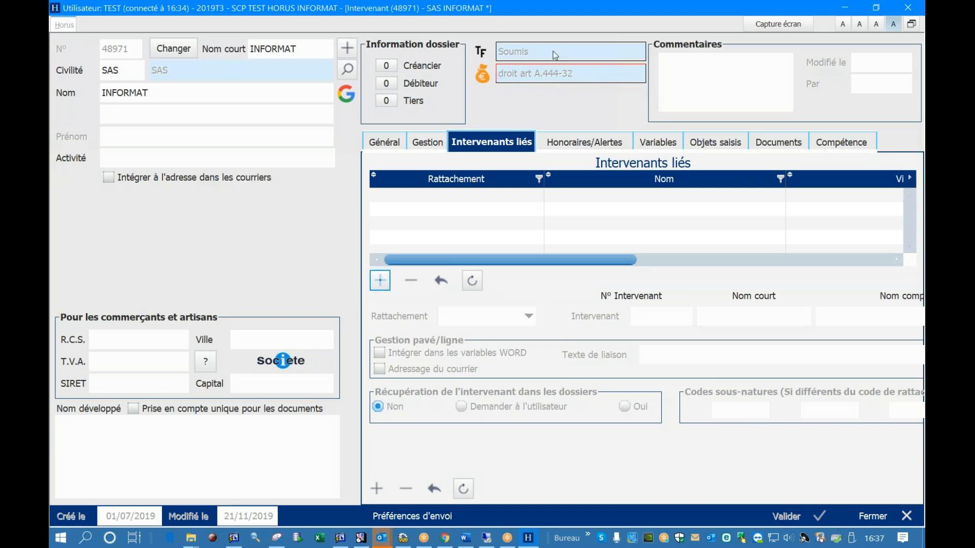
{"action": "left_click", "coordinate": [434, 144]}
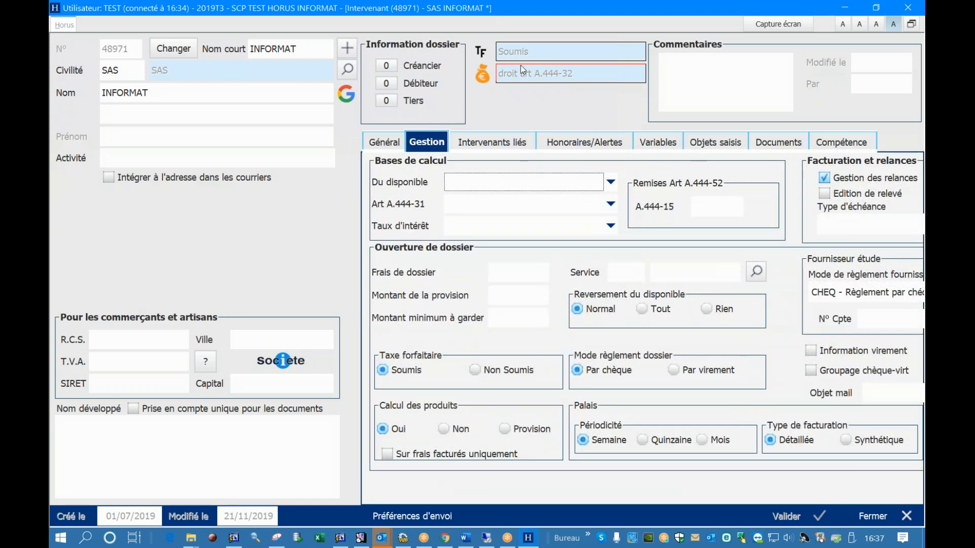
{"action": "left_click", "coordinate": [378, 142]}
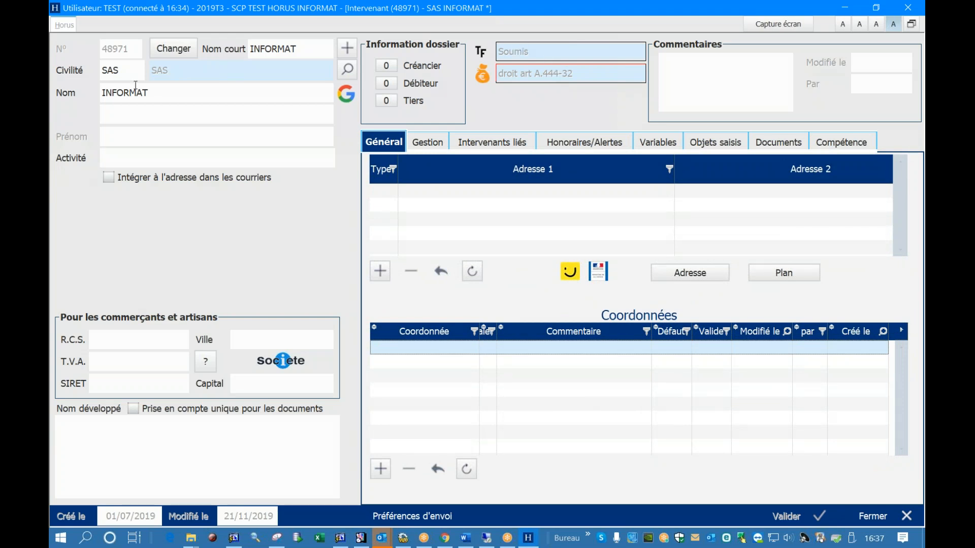
Set the activity to SSII, include it in the address on letters, and save the INFORMAT record
{"action": "left_click", "coordinate": [115, 150]}
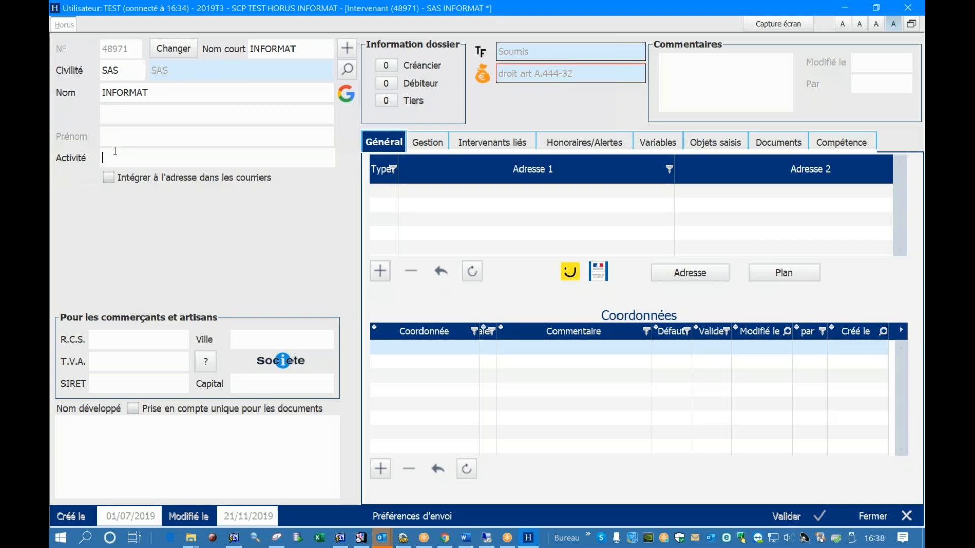
{"action": "type", "text": "SSII"}
{"action": "left_click", "coordinate": [108, 177]}
{"action": "left_click", "coordinate": [786, 516]}
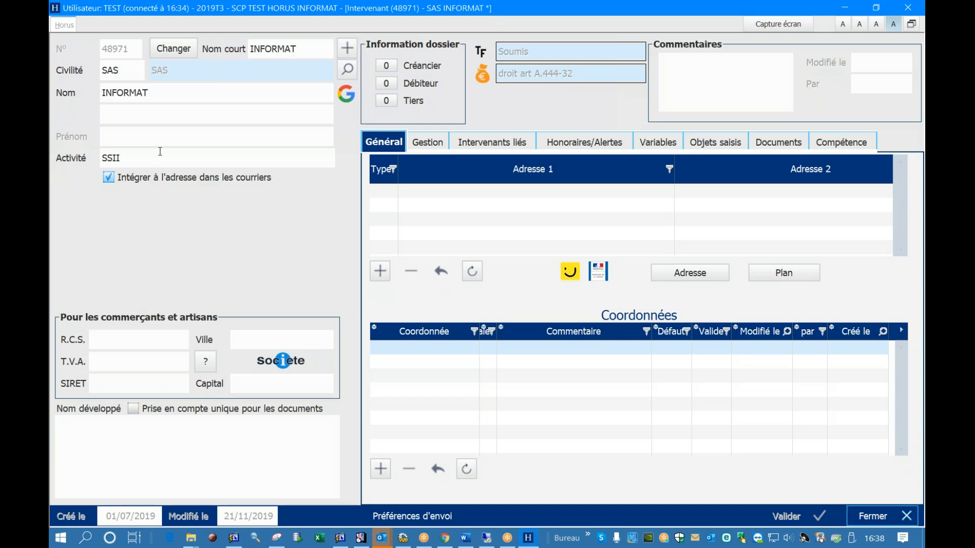
Look over the activity, capital and expanded-name fields of the INFORMAT record and close it
{"action": "left_click", "coordinate": [160, 150]}
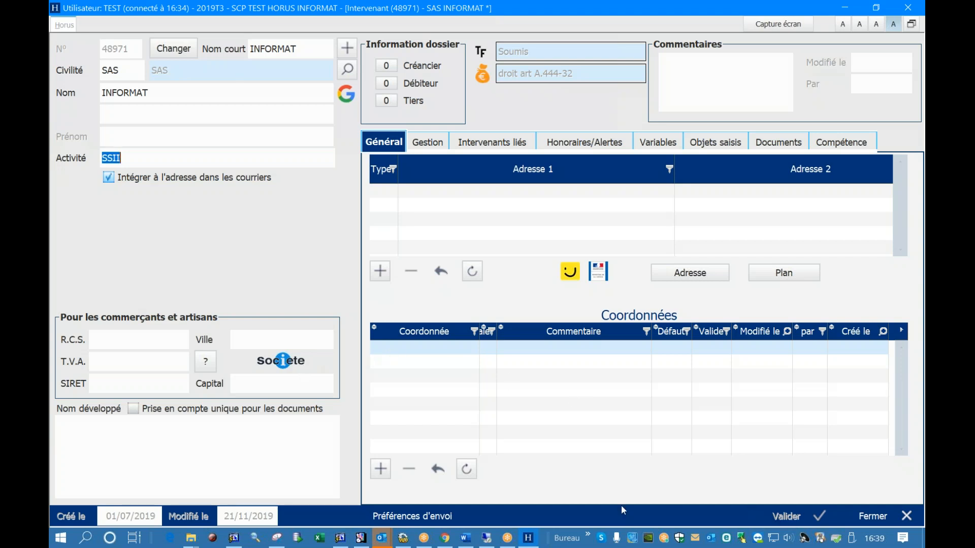
{"action": "left_click", "coordinate": [268, 377]}
{"action": "left_click", "coordinate": [180, 446]}
{"action": "left_click", "coordinate": [866, 513]}
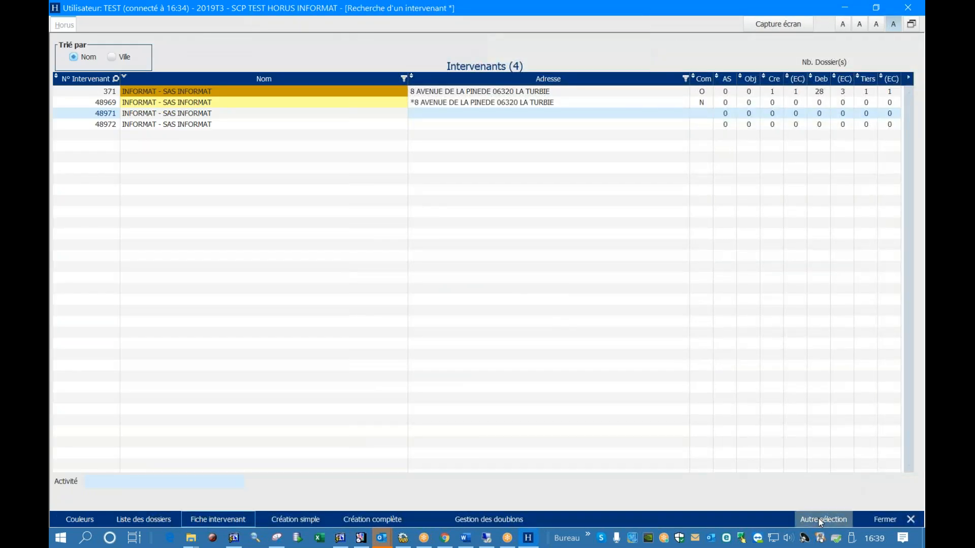
Run a new search for intervenant number 19 with the short name cleared, and open the RSI record
{"action": "left_click", "coordinate": [820, 522]}
{"action": "double_click", "coordinate": [251, 66]}
{"action": "key", "text": "BackSpace"}
{"action": "left_click", "coordinate": [107, 66]}
{"action": "type", "text": "19"}
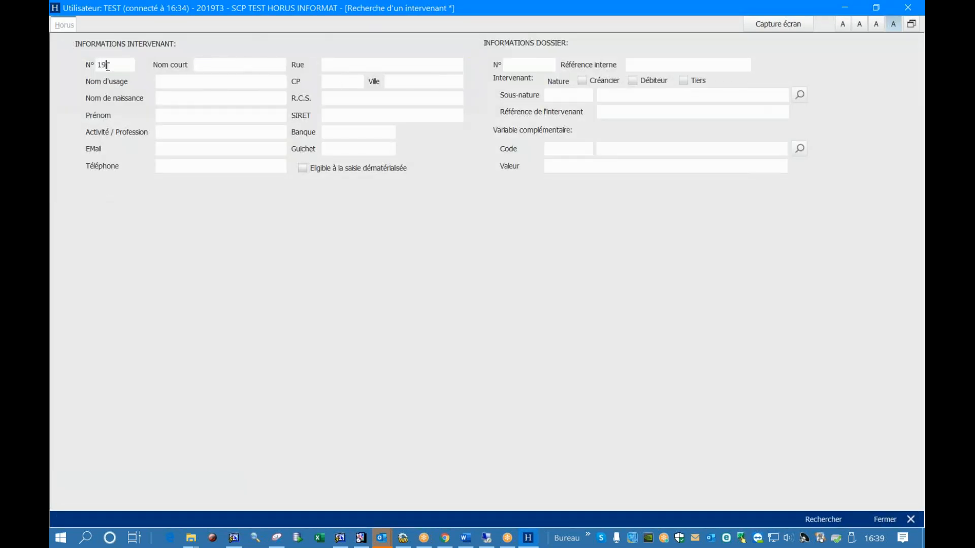
{"action": "left_click", "coordinate": [811, 518]}
{"action": "left_click", "coordinate": [292, 92]}
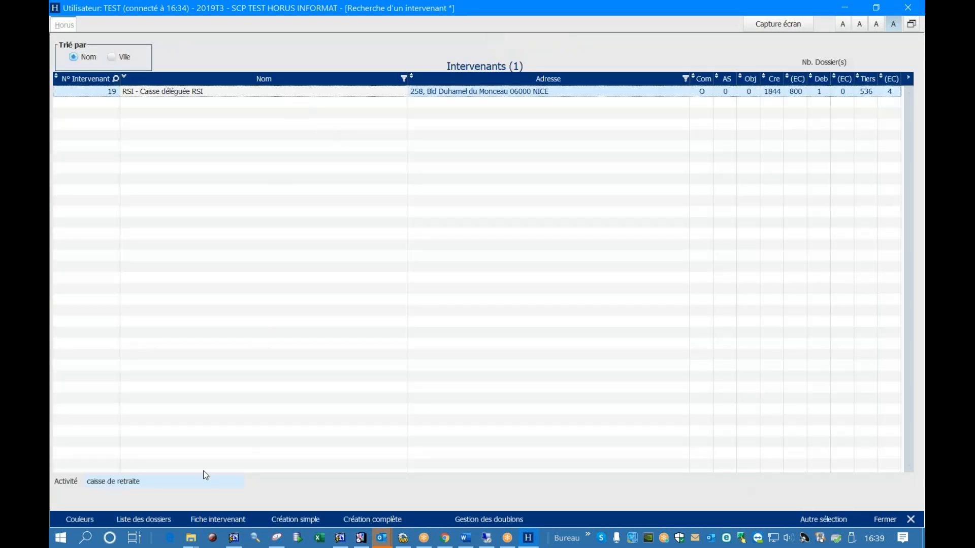
{"action": "left_click", "coordinate": [210, 520]}
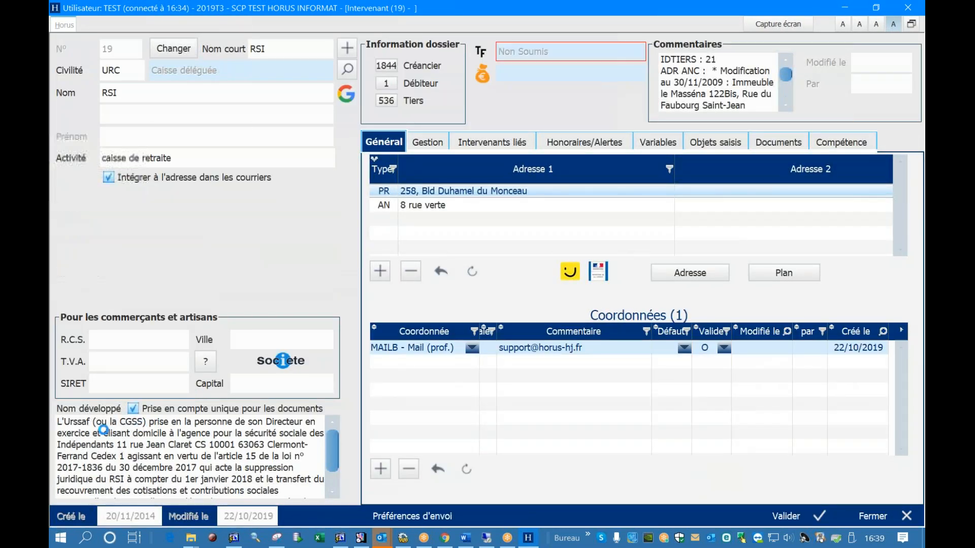
Examine the whole expanded-name text (Nom développé) of the RSI record, including its address and legal basis
{"action": "left_click_drag", "start_coordinate": [57, 421], "coordinate": [314, 513]}
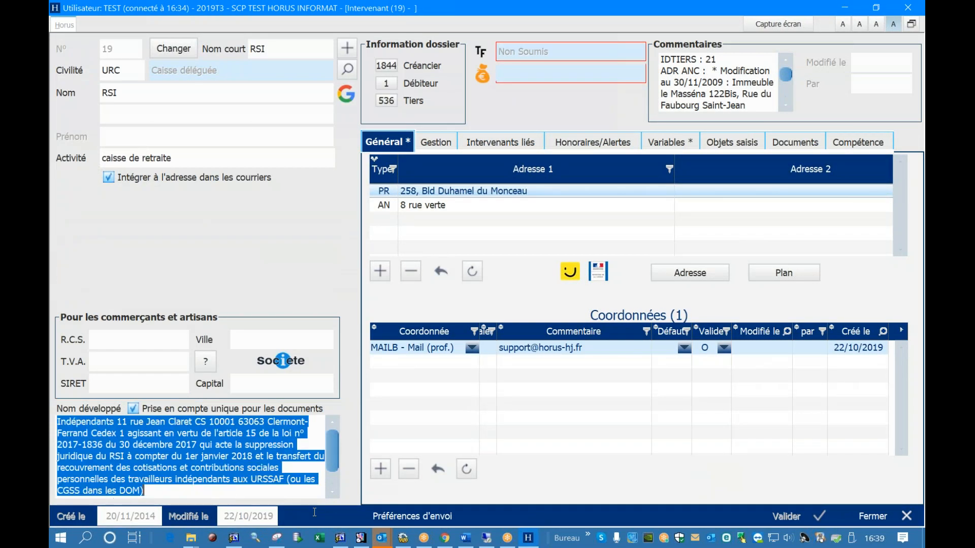
{"action": "left_click", "coordinate": [170, 434]}
{"action": "scroll", "coordinate": [176, 457], "scroll_direction": "up", "scroll_amount": 1}
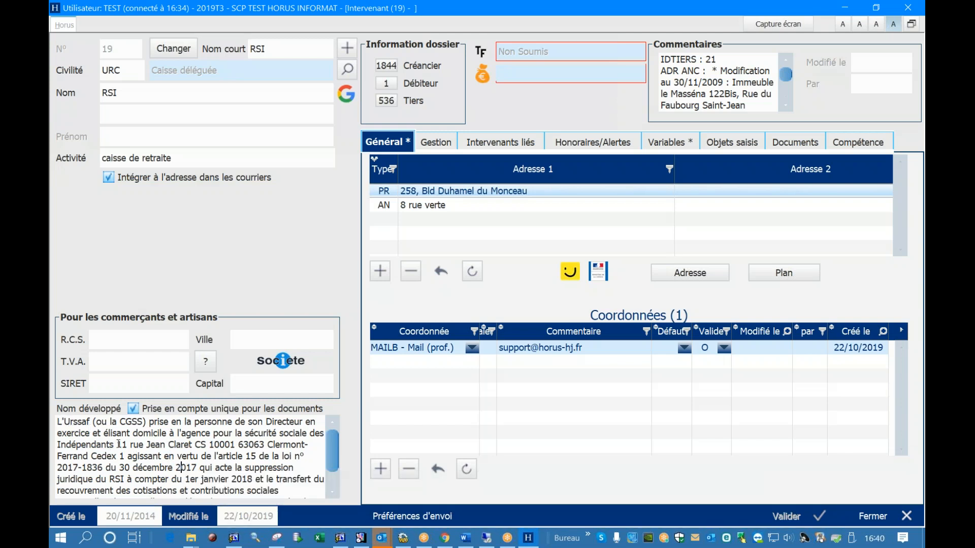
{"action": "left_click_drag", "start_coordinate": [117, 444], "coordinate": [132, 455]}
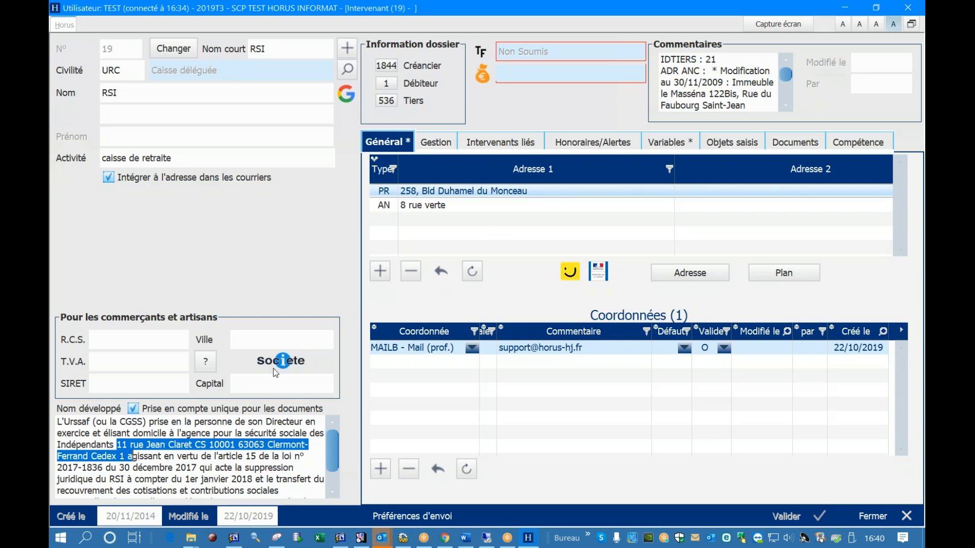
{"action": "scroll", "coordinate": [154, 443], "scroll_direction": "down", "scroll_amount": 1}
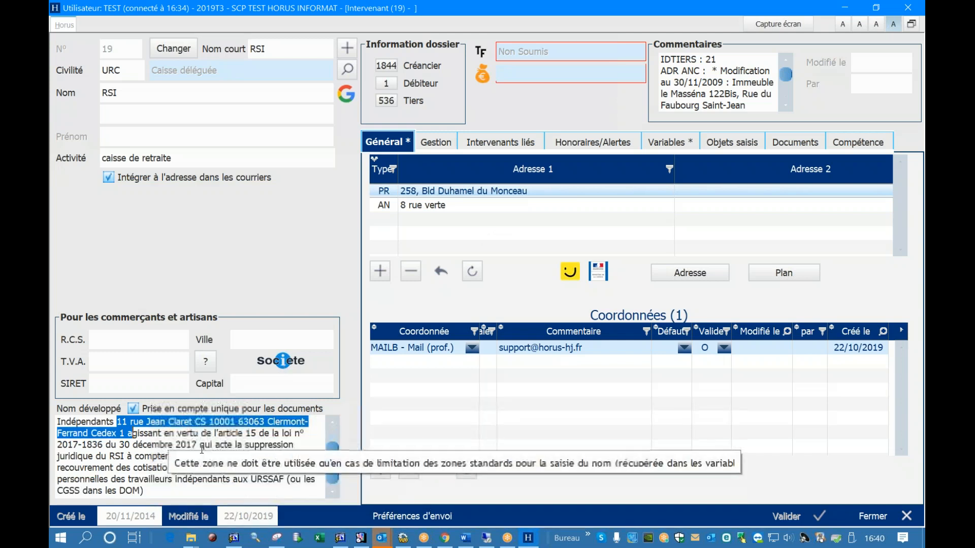
{"action": "left_click", "coordinate": [154, 442]}
{"action": "scroll", "coordinate": [151, 443], "scroll_direction": "up", "scroll_amount": 1}
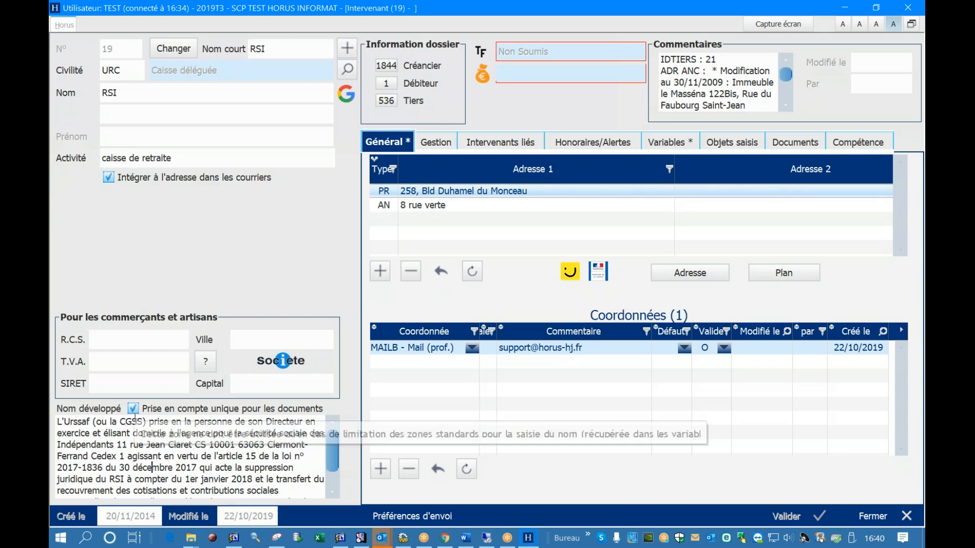
{"action": "scroll", "coordinate": [135, 423], "scroll_direction": "down", "scroll_amount": 1}
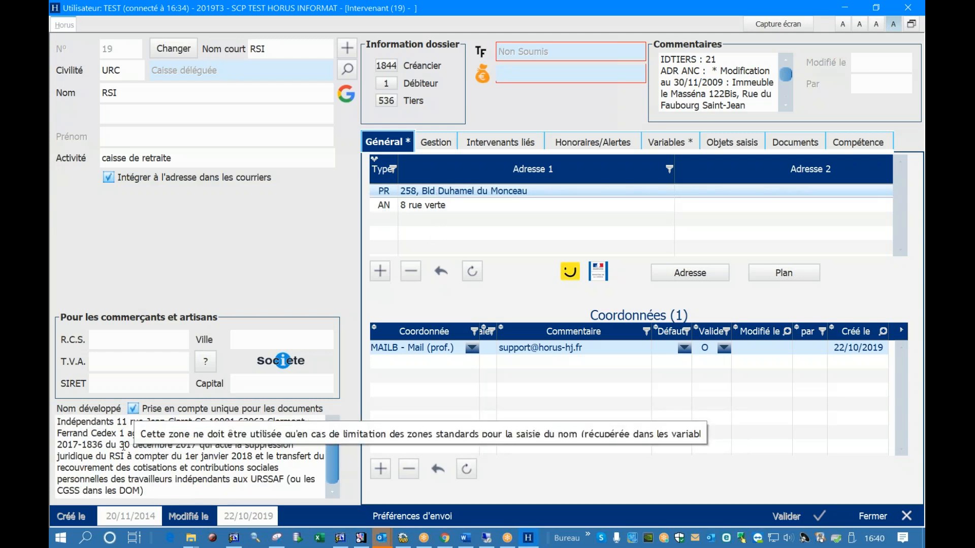
{"action": "left_click_drag", "start_coordinate": [117, 434], "coordinate": [147, 490]}
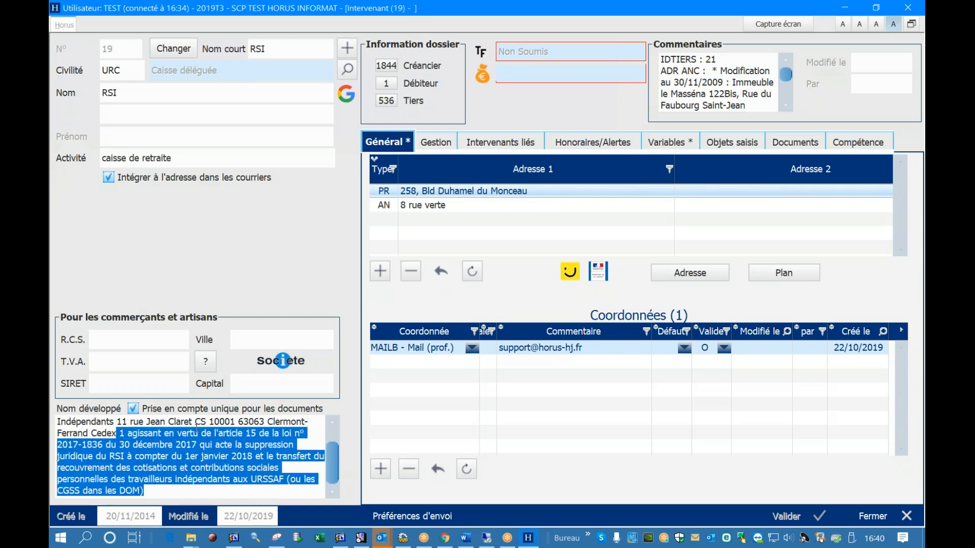
Try the Societe company lookup and the intra-community VAT number verification from the RSI record's trade information
{"action": "left_click", "coordinate": [281, 361]}
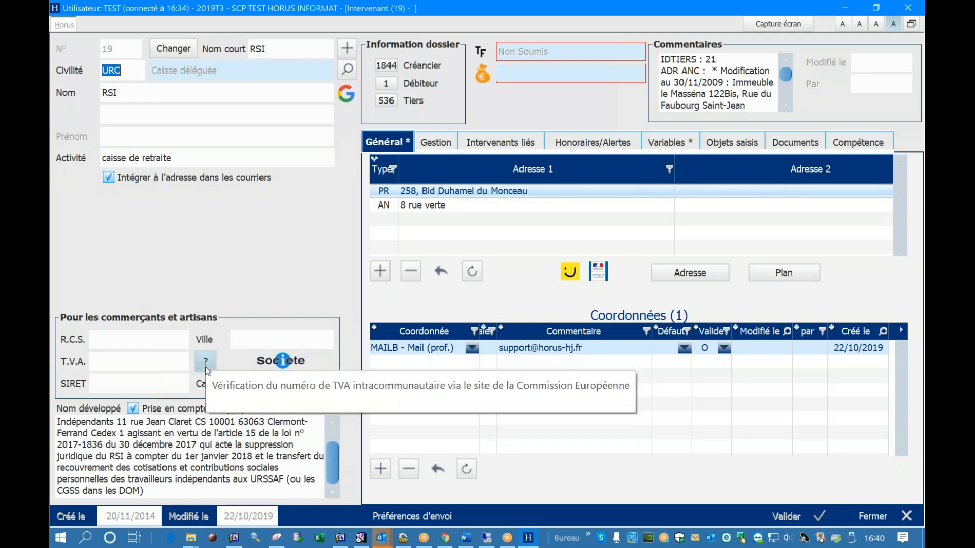
{"action": "left_click", "coordinate": [87, 444]}
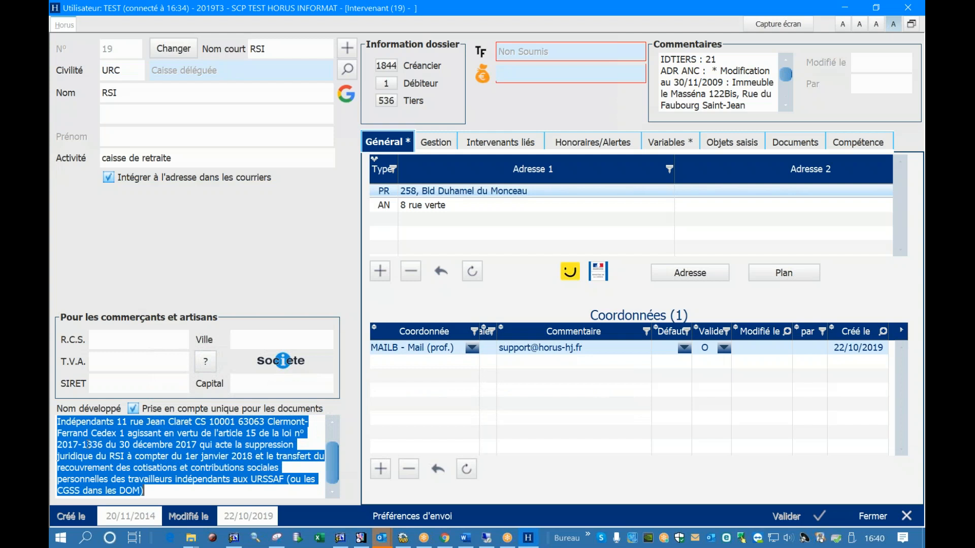
{"action": "left_click_drag", "start_coordinate": [186, 457], "coordinate": [191, 457]}
{"action": "scroll", "coordinate": [191, 457], "scroll_direction": "up", "scroll_amount": 1}
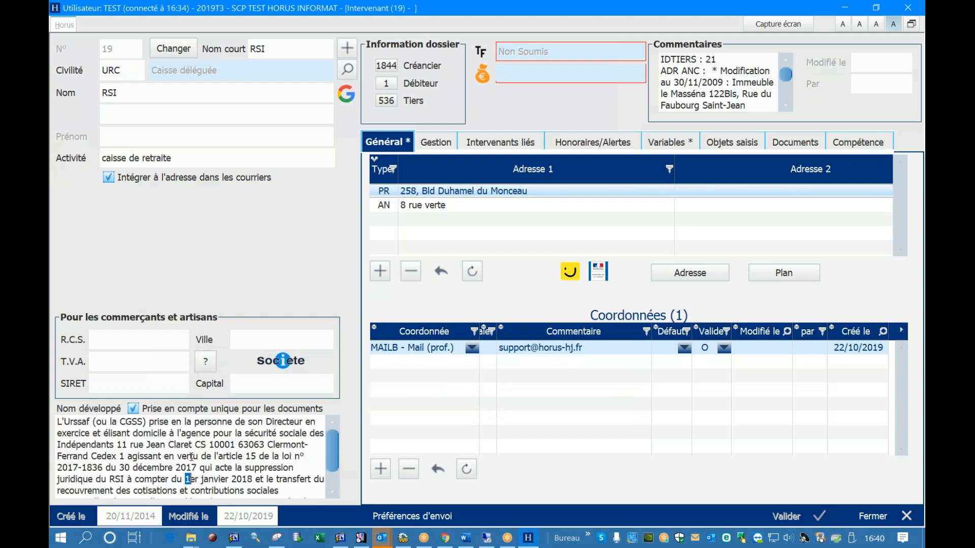
{"action": "left_click", "coordinate": [208, 364]}
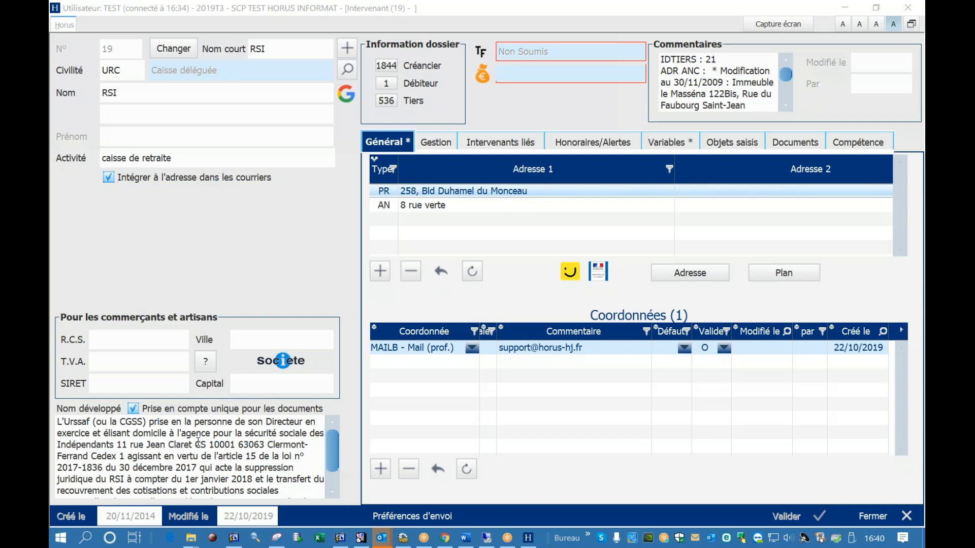
Reread the RSI record's expanded name from the street address through to the end of the text
{"action": "left_click", "coordinate": [198, 441]}
{"action": "left_click", "coordinate": [198, 441]}
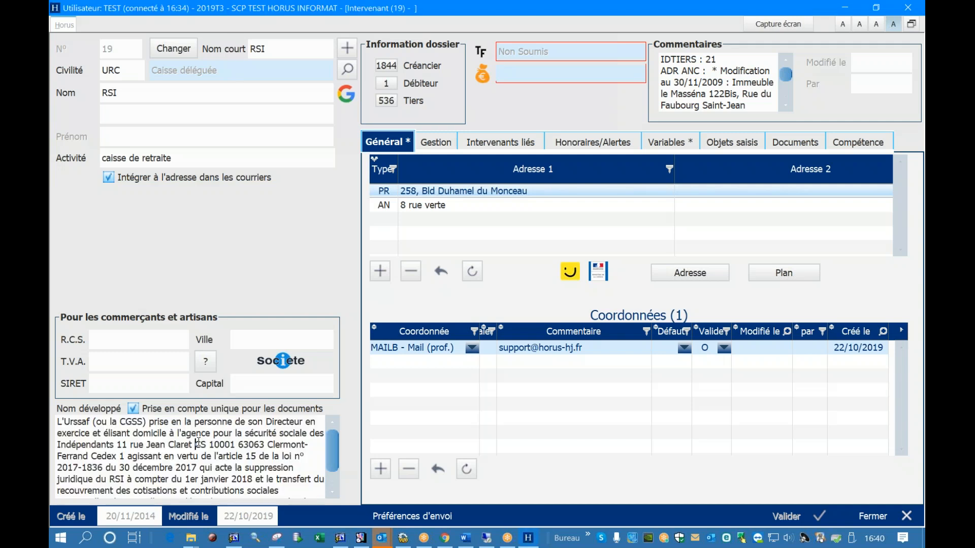
{"action": "left_click_drag", "start_coordinate": [119, 447], "coordinate": [274, 467]}
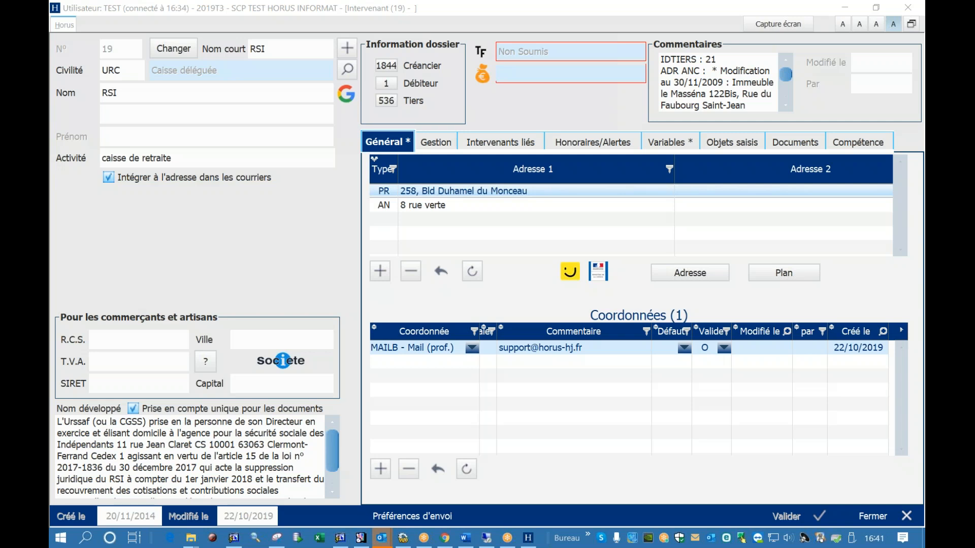
{"action": "scroll", "coordinate": [213, 441], "scroll_direction": "down", "scroll_amount": 1}
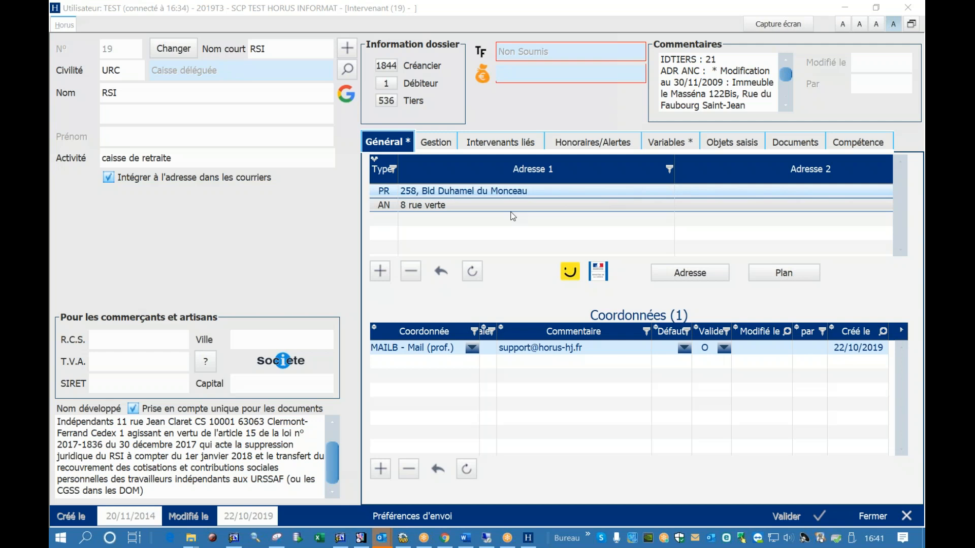
Reread the RSI record's expanded name, from the agency address through the legal basis and the transfer of contribution collection
{"action": "left_click_drag", "start_coordinate": [122, 436], "coordinate": [222, 445]}
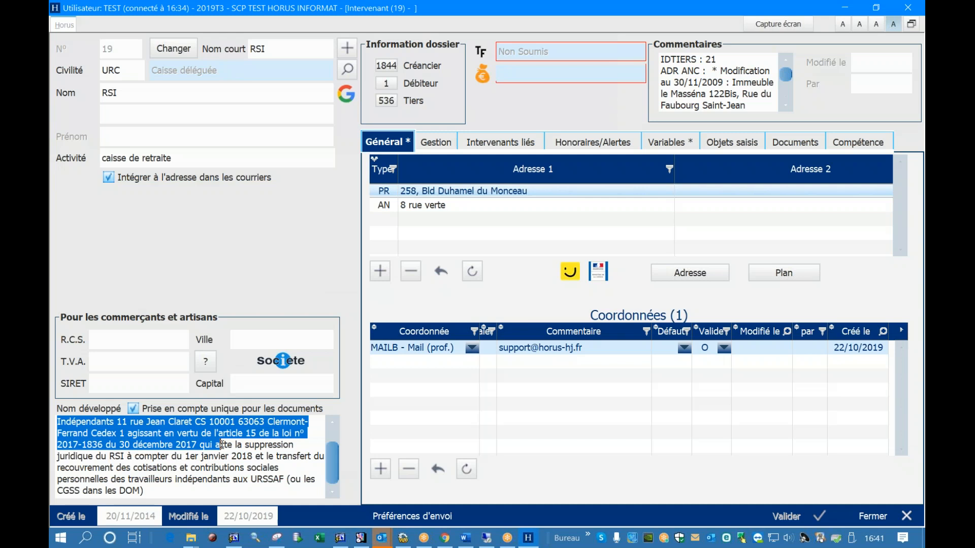
{"action": "left_click_drag", "start_coordinate": [222, 445], "coordinate": [221, 466]}
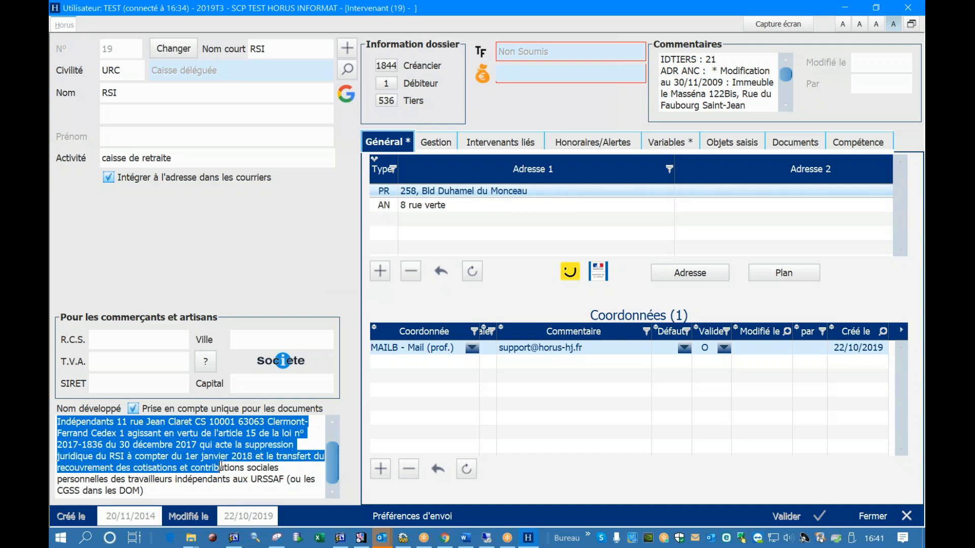
{"action": "scroll", "coordinate": [221, 466], "scroll_direction": "up", "scroll_amount": 1}
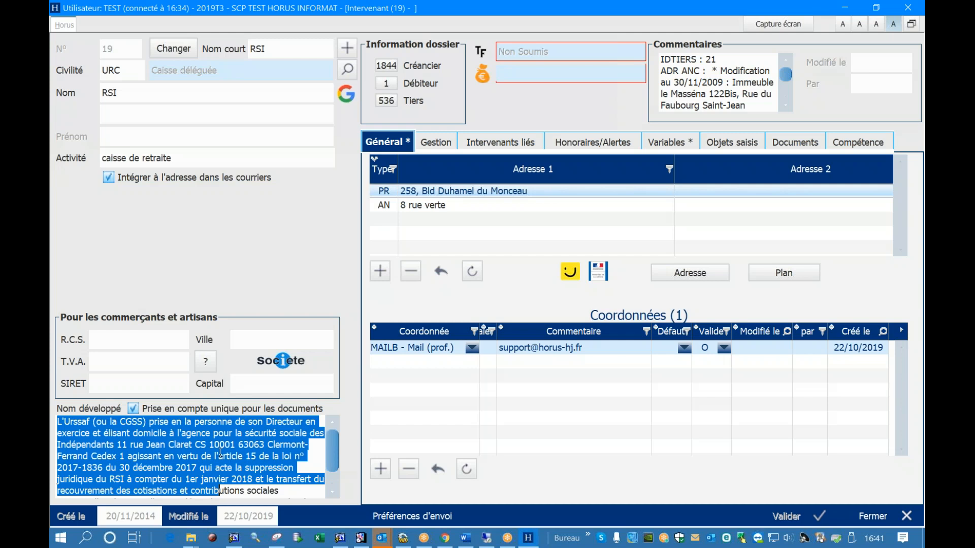
{"action": "left_click", "coordinate": [224, 466]}
{"action": "scroll", "coordinate": [224, 457], "scroll_direction": "down", "scroll_amount": 1}
{"action": "scroll", "coordinate": [226, 450], "scroll_direction": "up", "scroll_amount": 1}
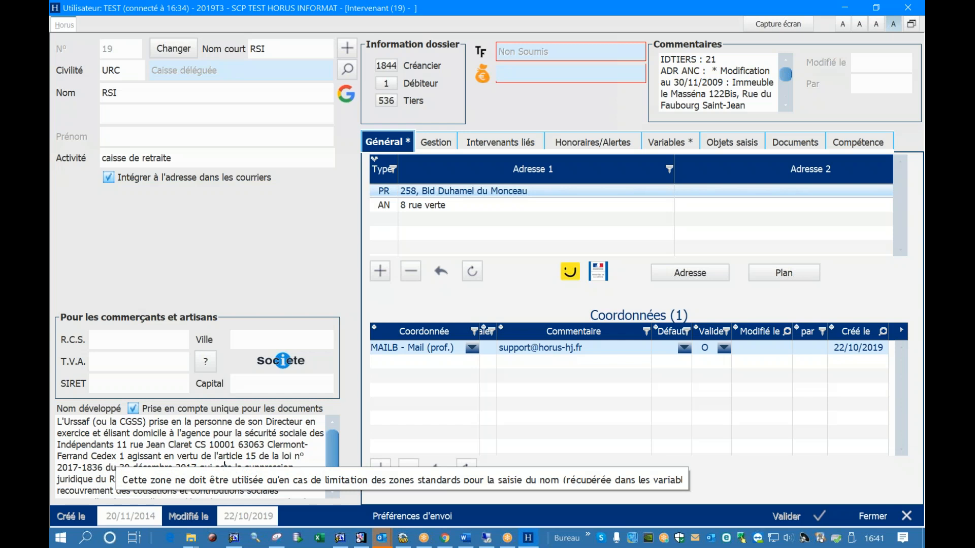
Examine the management settings (Gestion) of the RSI record, in particular the e-mail subject template (Objet mail)
{"action": "left_click", "coordinate": [442, 141]}
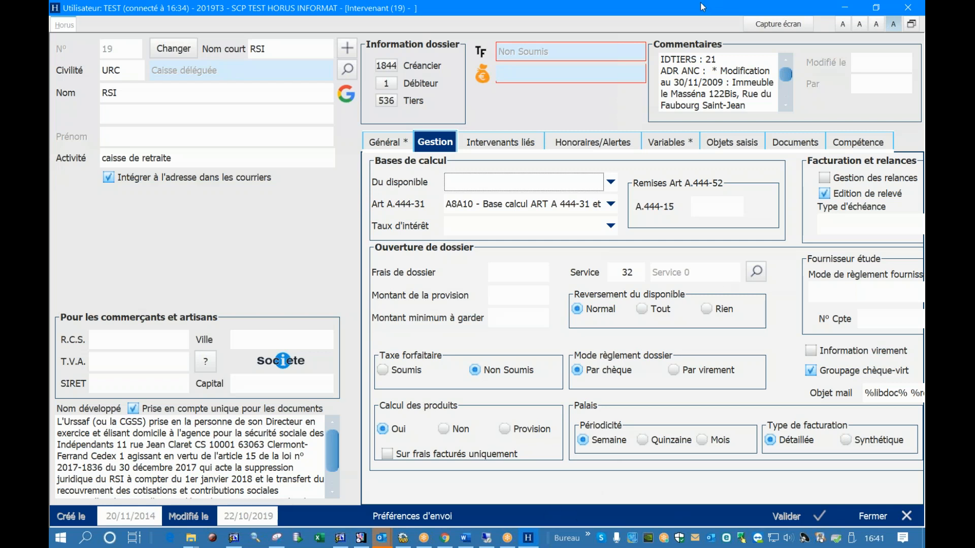
{"action": "left_click_drag", "start_coordinate": [696, 6], "coordinate": [661, 1]}
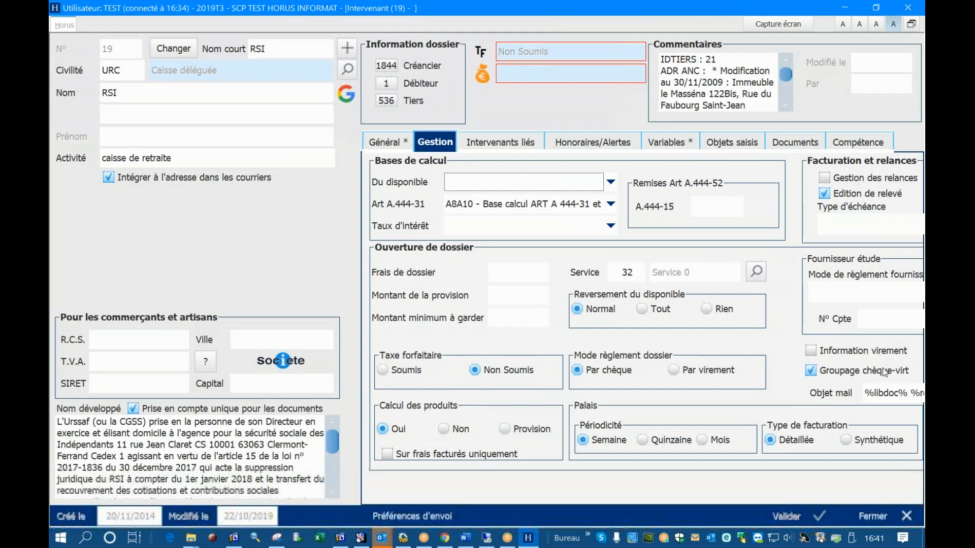
{"action": "left_click", "coordinate": [871, 394]}
{"action": "left_click", "coordinate": [871, 395]}
{"action": "left_click_drag", "start_coordinate": [865, 394], "coordinate": [924, 393]}
{"action": "mouse_move", "coordinate": [896, 390]}
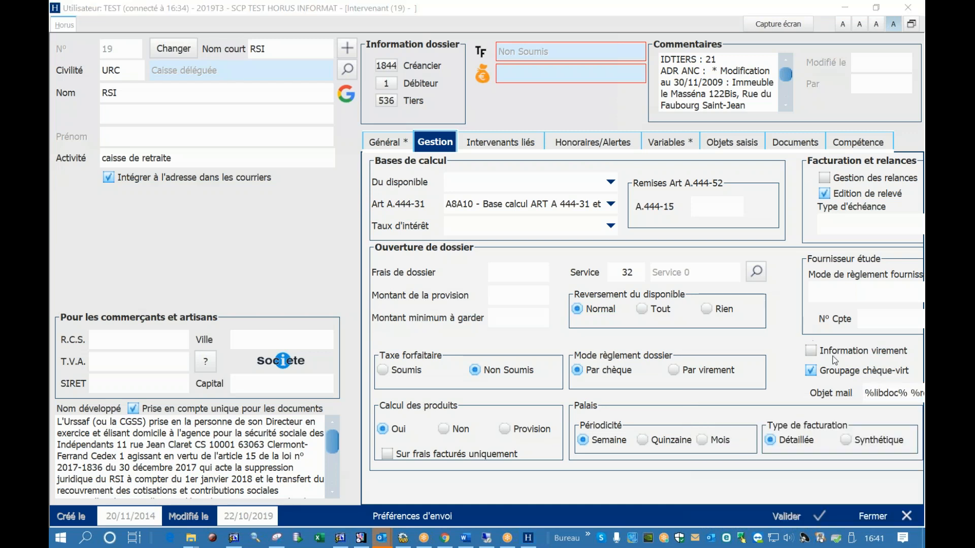
{"action": "left_click", "coordinate": [882, 394]}
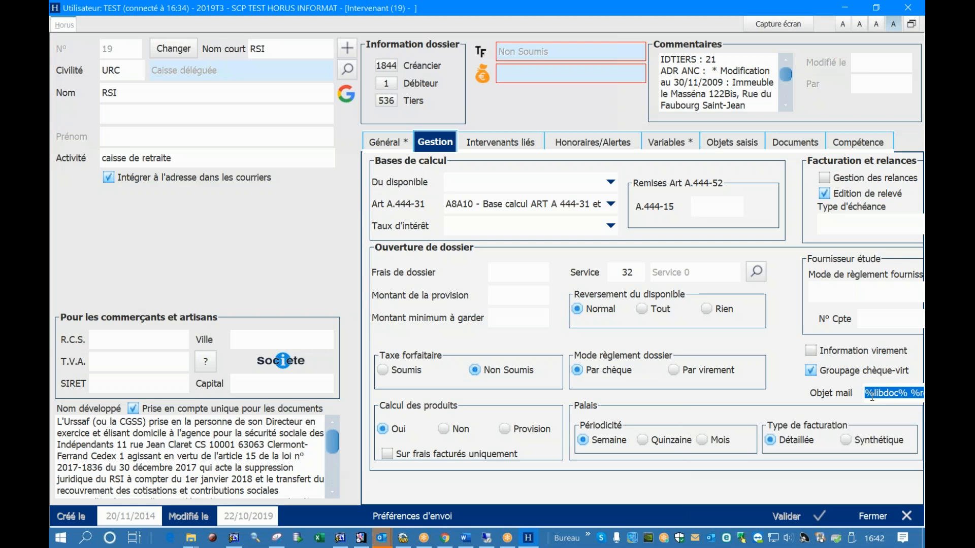
{"action": "left_click", "coordinate": [872, 395]}
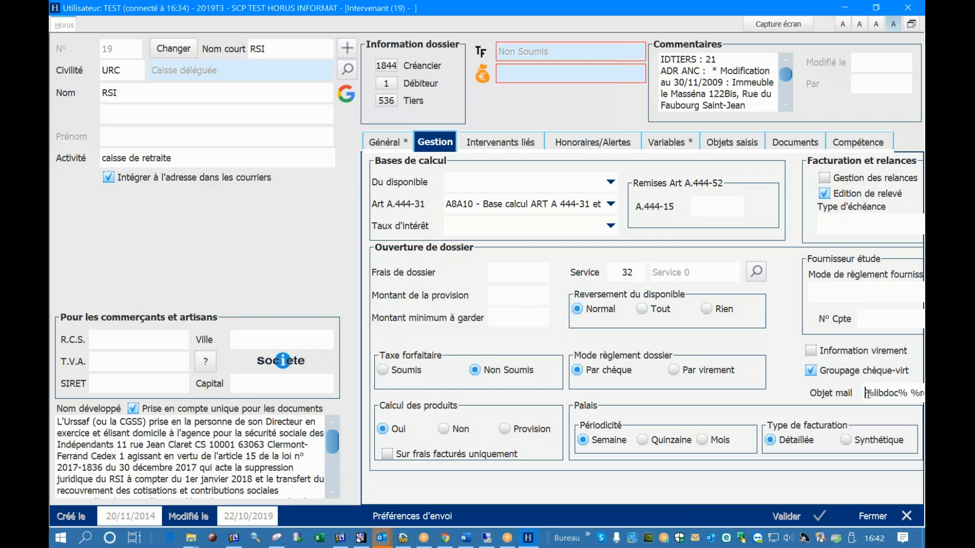
{"action": "right_click", "coordinate": [872, 395]}
{"action": "left_click", "coordinate": [781, 357]}
Reduce the interface text size by two levels so the whole e-mail subject template fits in view
{"action": "left_click_drag", "start_coordinate": [865, 393], "coordinate": [919, 391]}
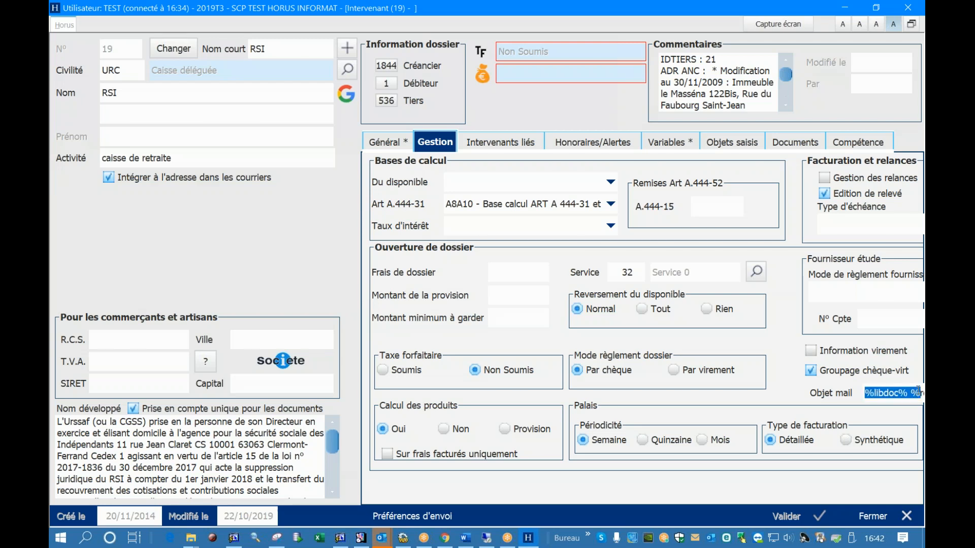
{"action": "left_click", "coordinate": [874, 393]}
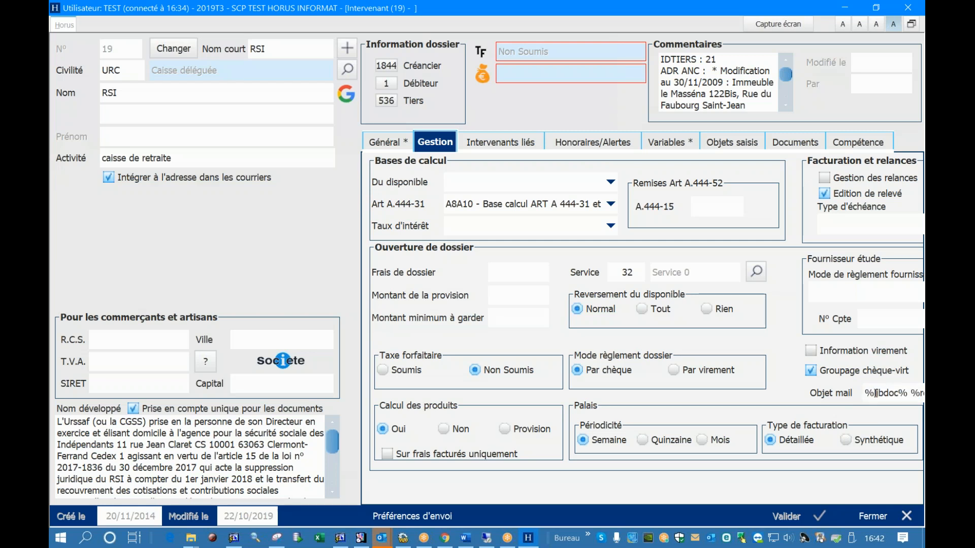
{"action": "left_click", "coordinate": [876, 24]}
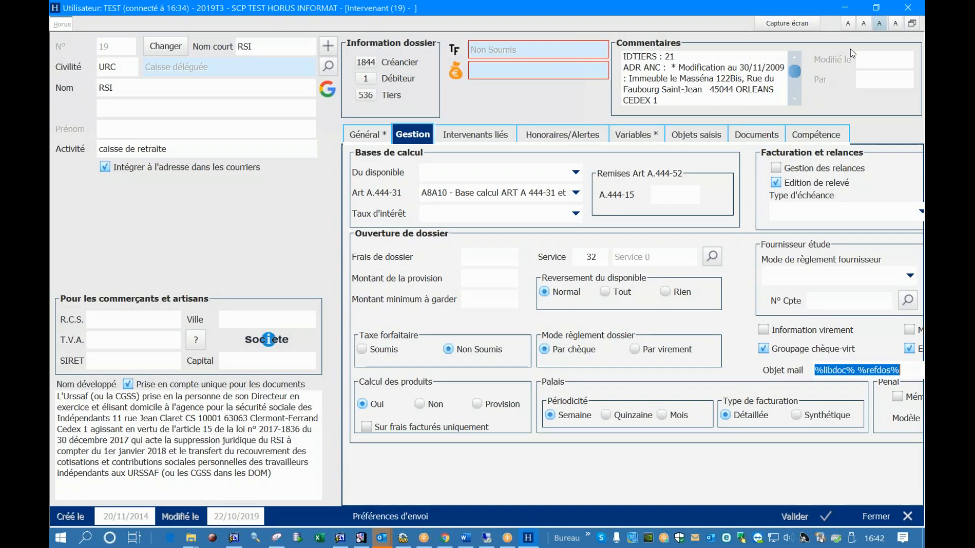
{"action": "left_click", "coordinate": [867, 22]}
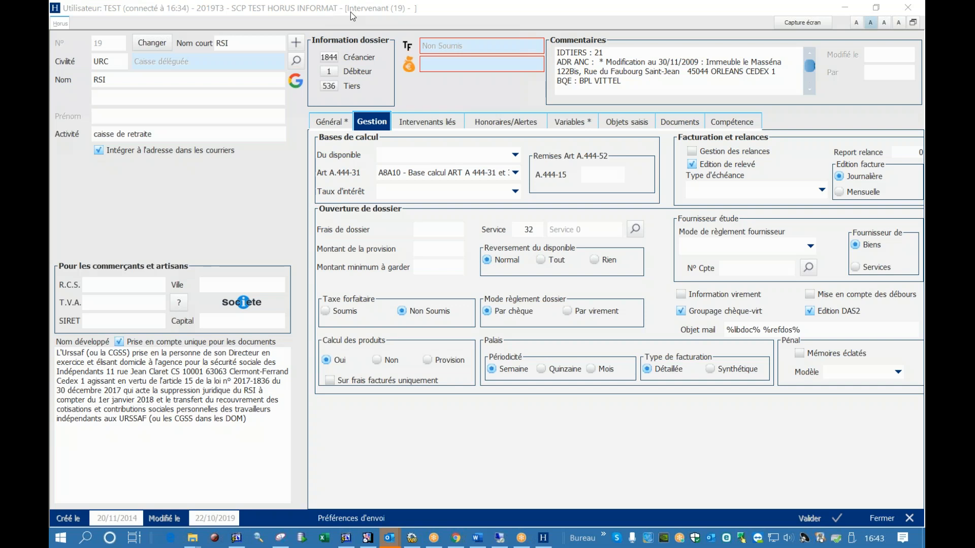
Try the web lookups for the main address in the general information: Pages Jaunes, the Ministry of Justice directory and the map
{"action": "left_click", "coordinate": [334, 125]}
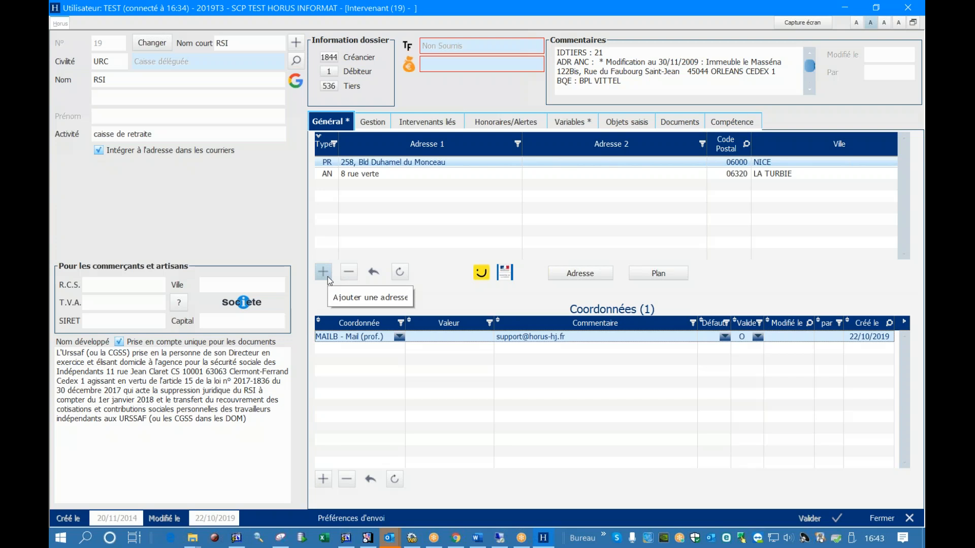
{"action": "left_click", "coordinate": [482, 273]}
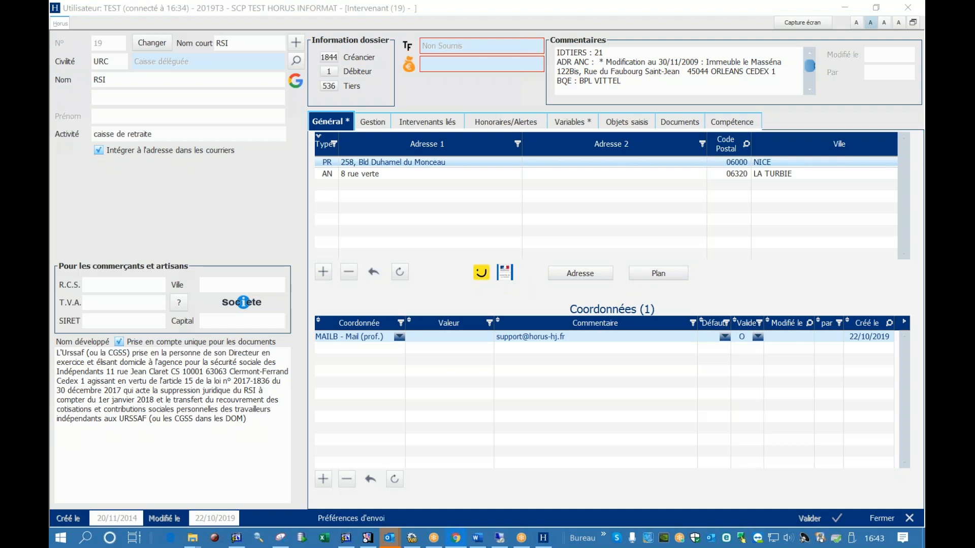
{"action": "left_click_drag", "start_coordinate": [924, 254], "coordinate": [602, 41]}
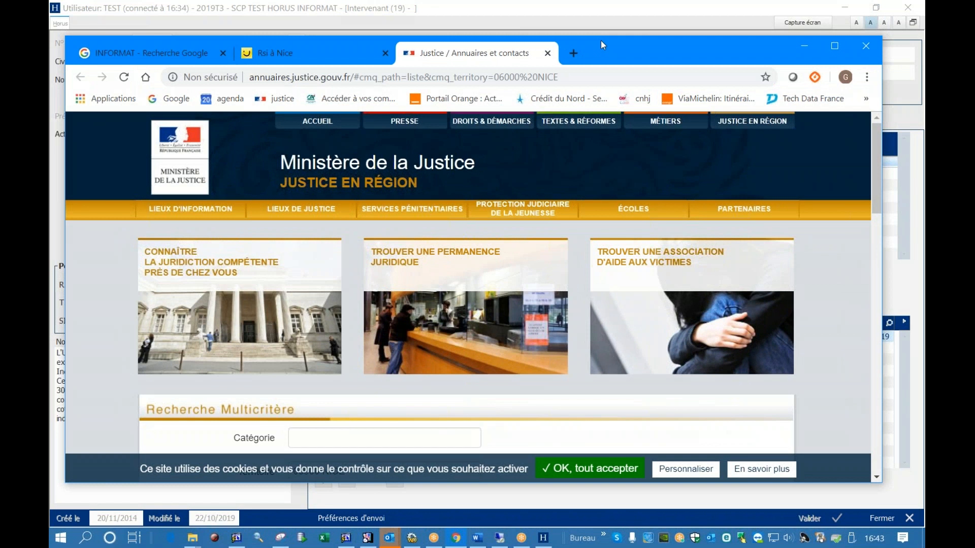
{"action": "left_click_drag", "start_coordinate": [601, 40], "coordinate": [974, 41]}
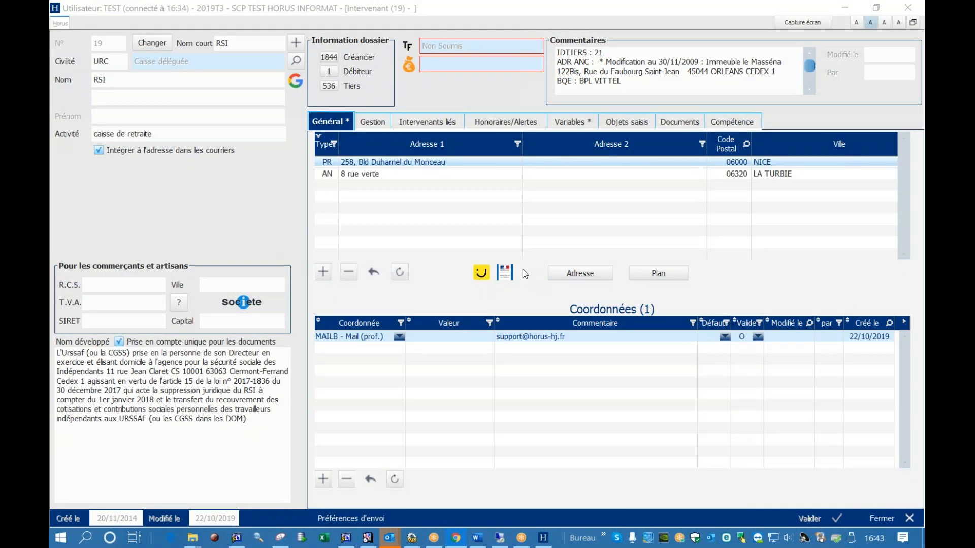
{"action": "left_click", "coordinate": [658, 276]}
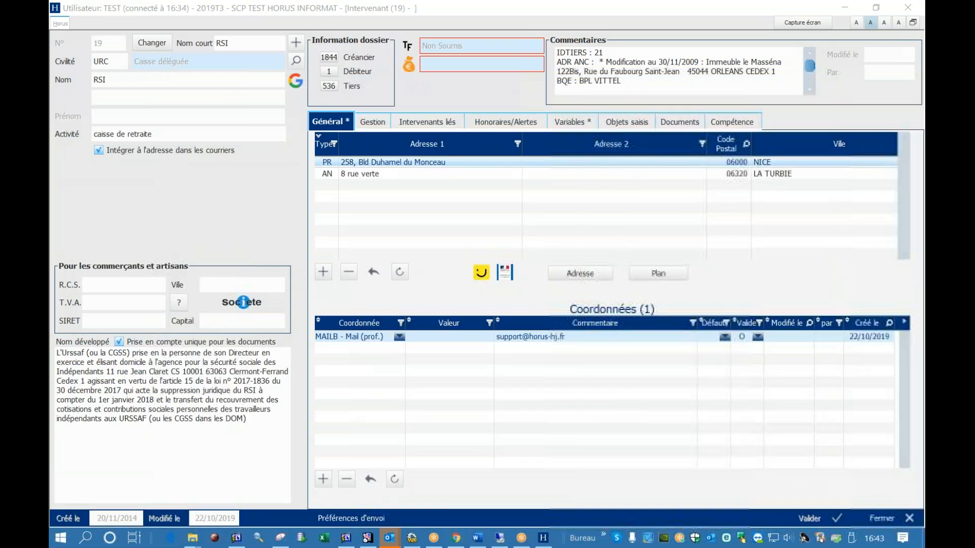
Show the details of the old and main addresses, and retrieve the GPS coordinates and map for the main address
{"action": "double_click", "coordinate": [398, 176]}
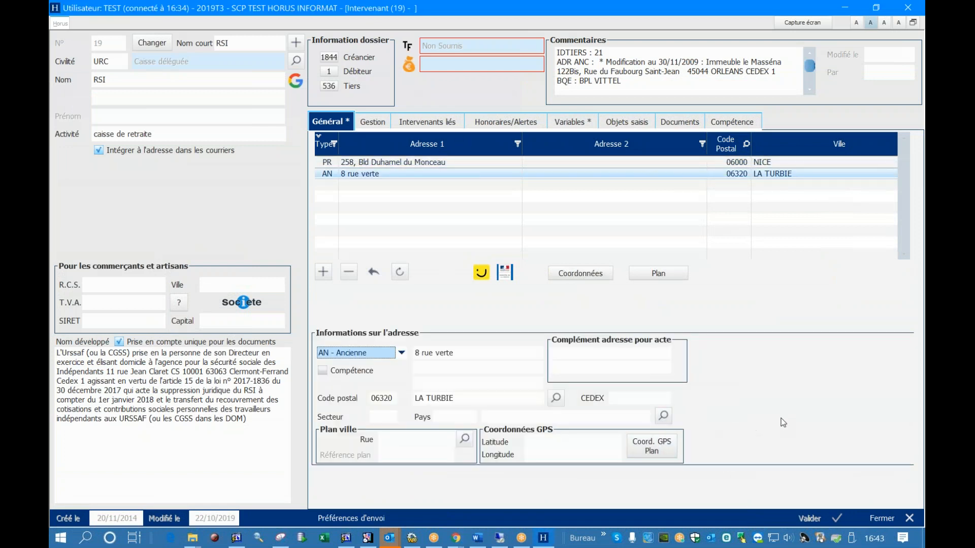
{"action": "left_click", "coordinate": [428, 163]}
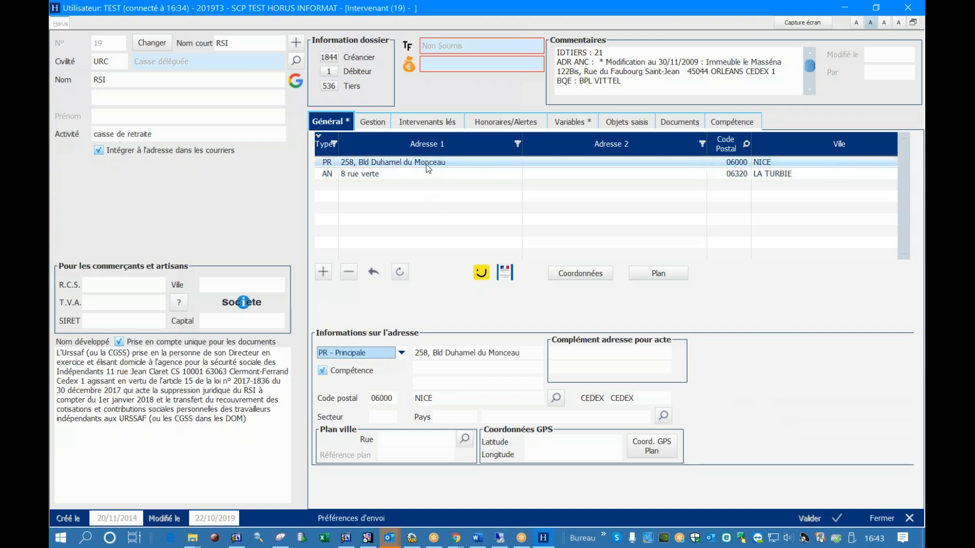
{"action": "left_click", "coordinate": [655, 452]}
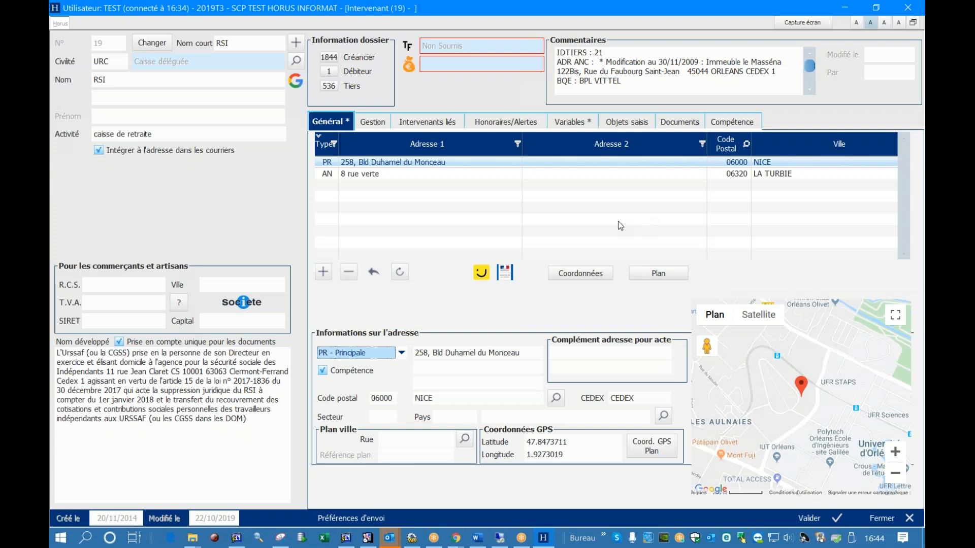
Add a linked intervenant to the RSI record with the attachment type BANQ - Banque
{"action": "left_click", "coordinate": [384, 125]}
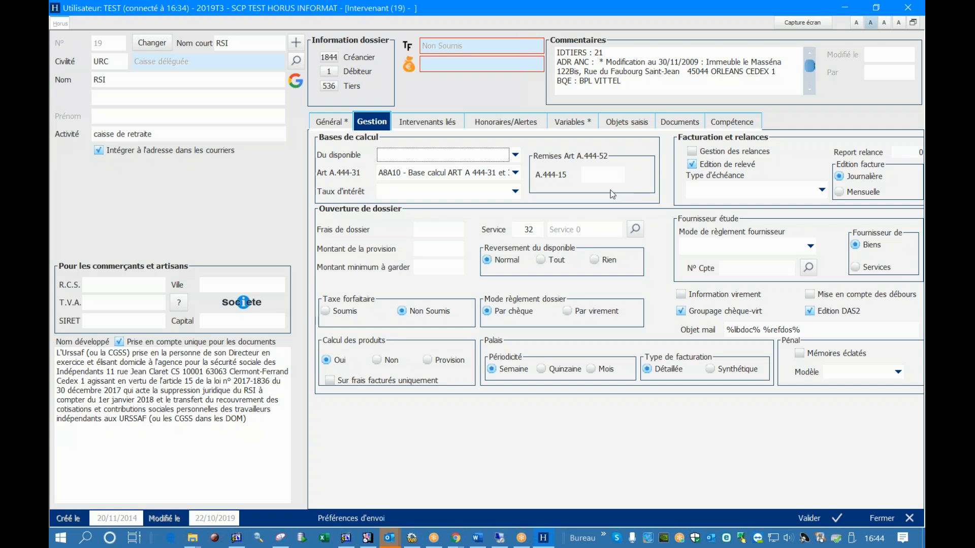
{"action": "left_click", "coordinate": [423, 125]}
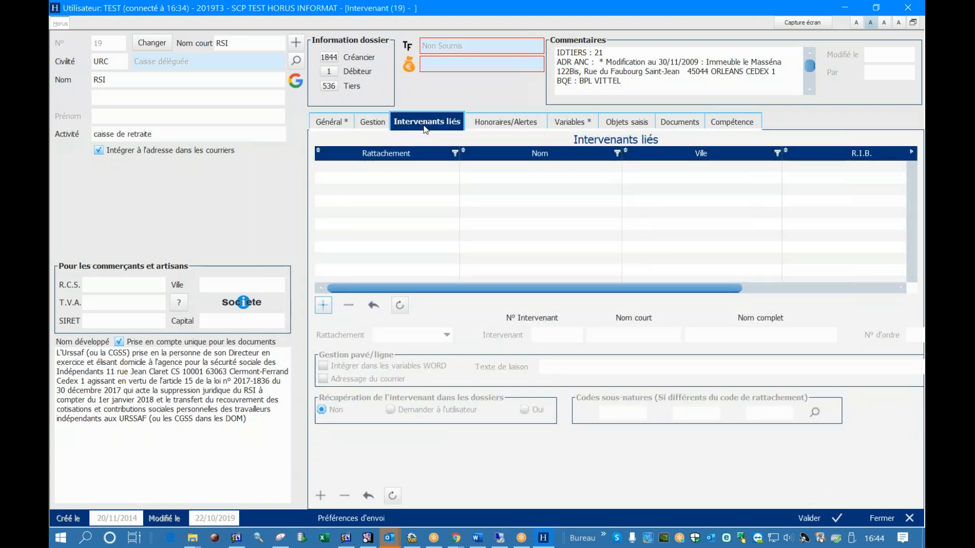
{"action": "left_click", "coordinate": [328, 306]}
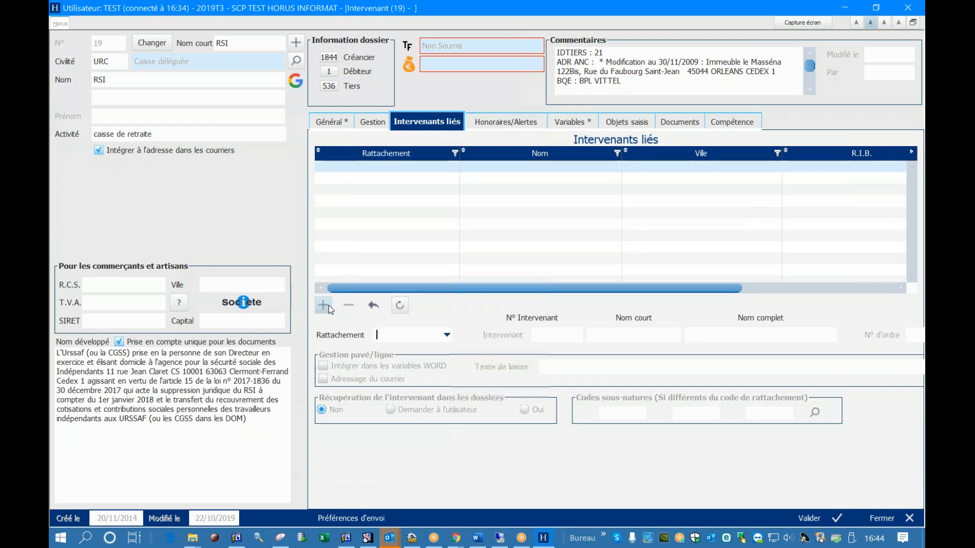
{"action": "left_click", "coordinate": [446, 335]}
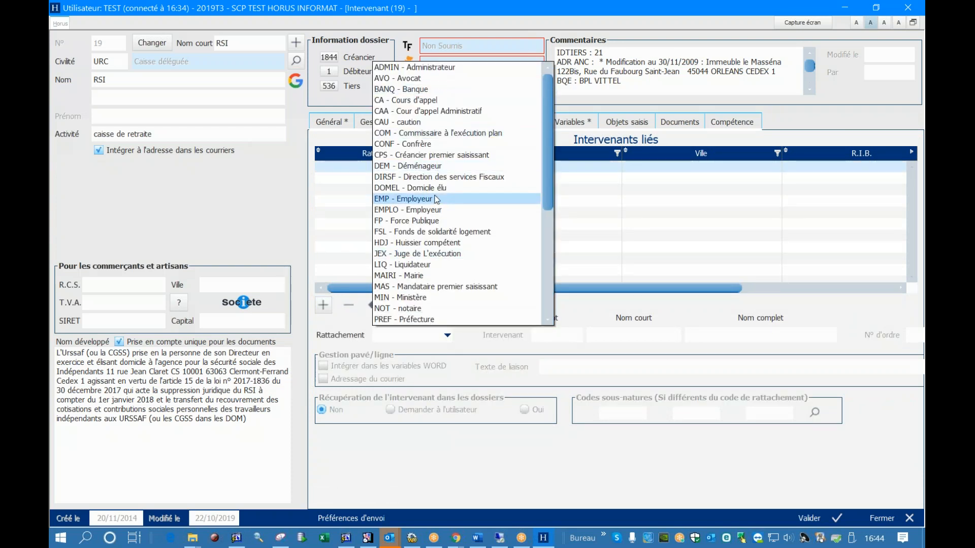
{"action": "scroll", "coordinate": [437, 205], "scroll_direction": "down", "scroll_amount": 2}
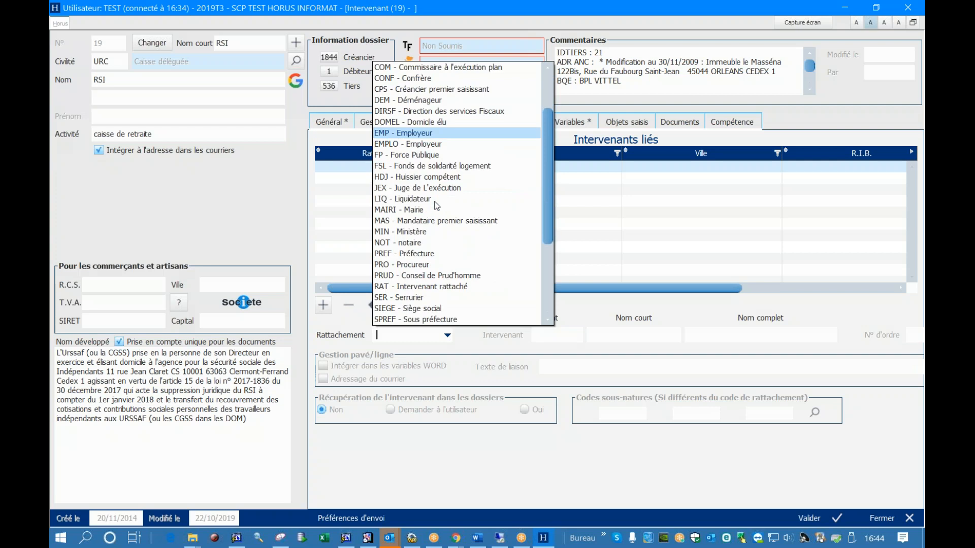
{"action": "scroll", "coordinate": [437, 206], "scroll_direction": "up", "scroll_amount": 2}
{"action": "left_click", "coordinate": [443, 90]}
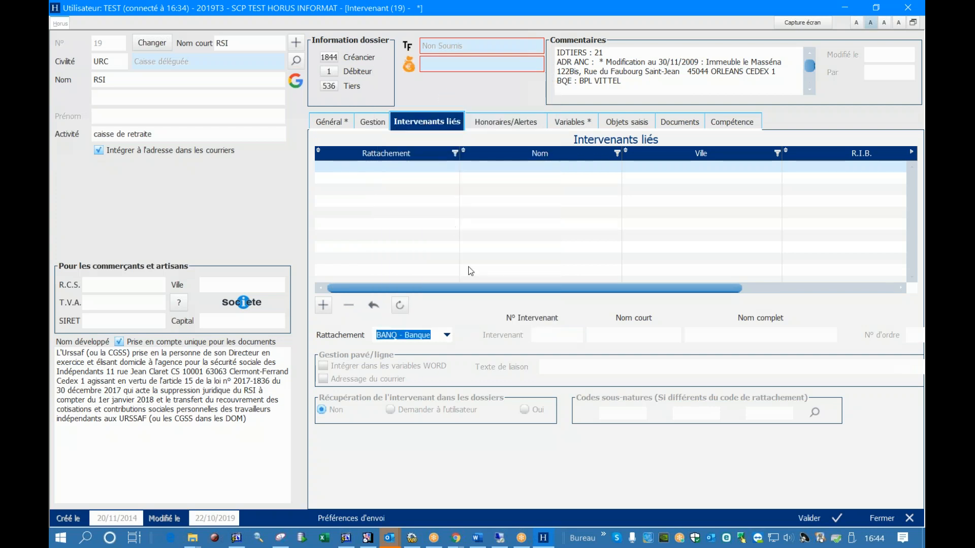
Try BANQUE as the short name of the linked intervenant
{"action": "left_click", "coordinate": [574, 334]}
{"action": "left_click", "coordinate": [616, 330]}
{"action": "type", "text": "BANQ"}
{"action": "type", "text": "EU"}
{"action": "key", "text": "BackSpace"}
{"action": "key", "text": "BackSpace"}
{"action": "type", "text": "UE"}
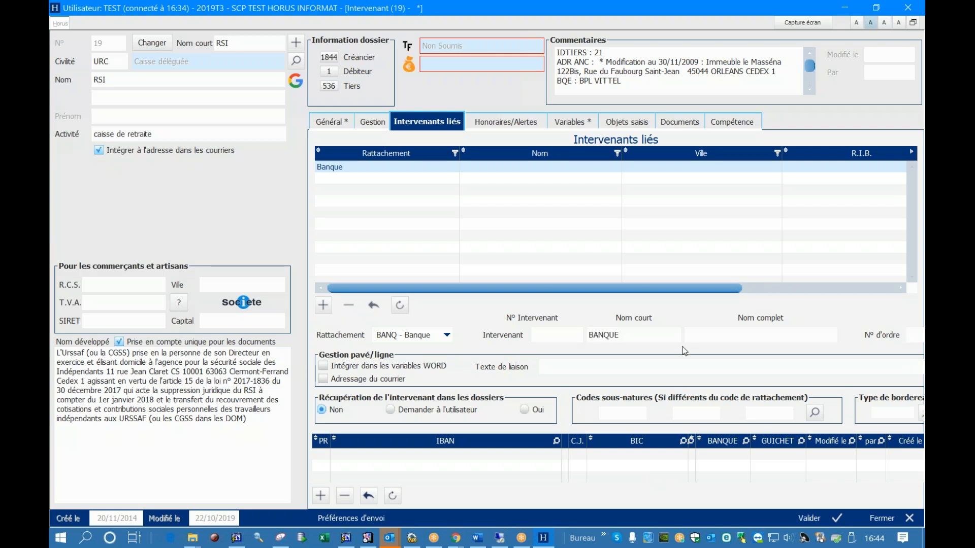
Search for the linked intervenant by surname instead, select a matching person from the results, and save the record
{"action": "double_click", "coordinate": [658, 338]}
{"action": "type", "text": "FILOU"}
{"action": "key", "text": "Return"}
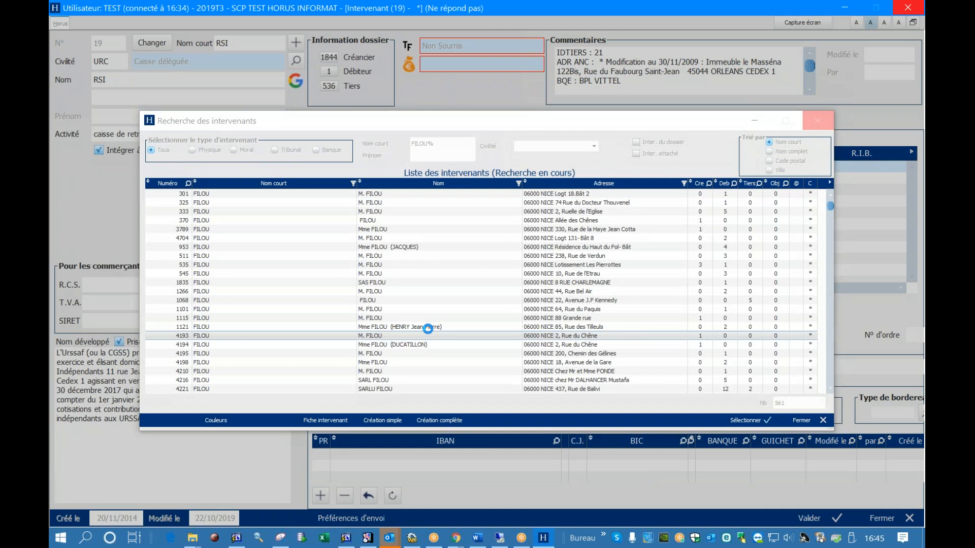
{"action": "left_click", "coordinate": [526, 257]}
{"action": "left_click", "coordinate": [738, 420]}
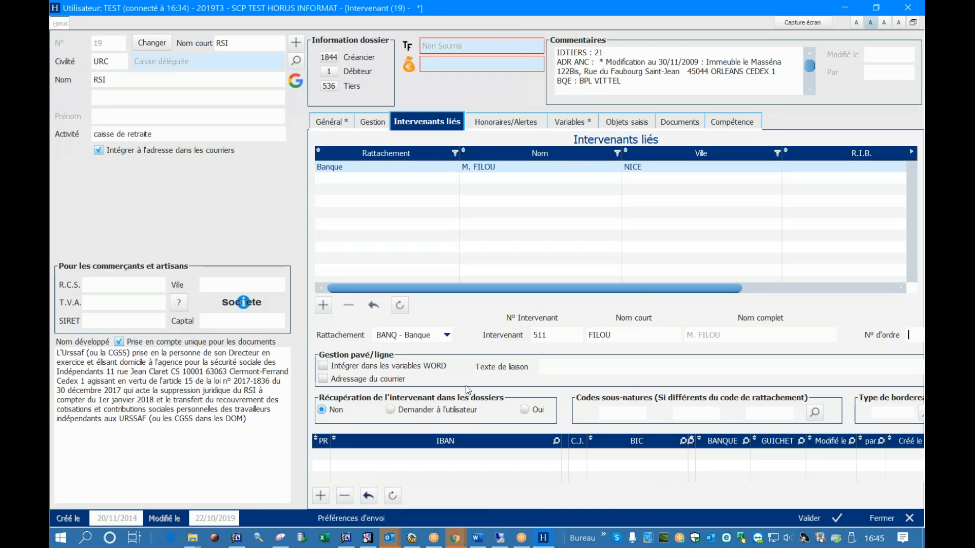
{"action": "left_click", "coordinate": [831, 521]}
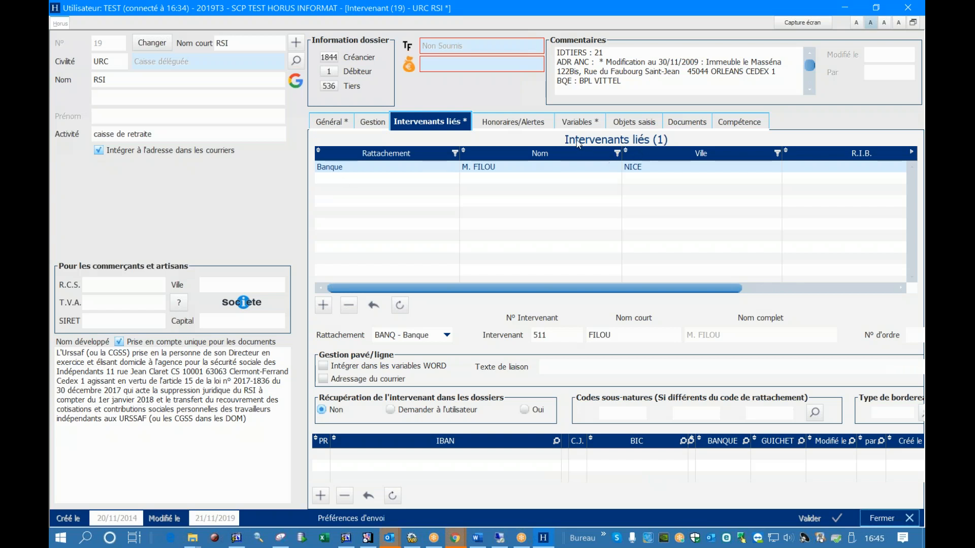
Add a "FACT - Tiers à facturer" alert dated 15/11/2019 to the RSI record and save it
{"action": "left_click", "coordinate": [525, 123]}
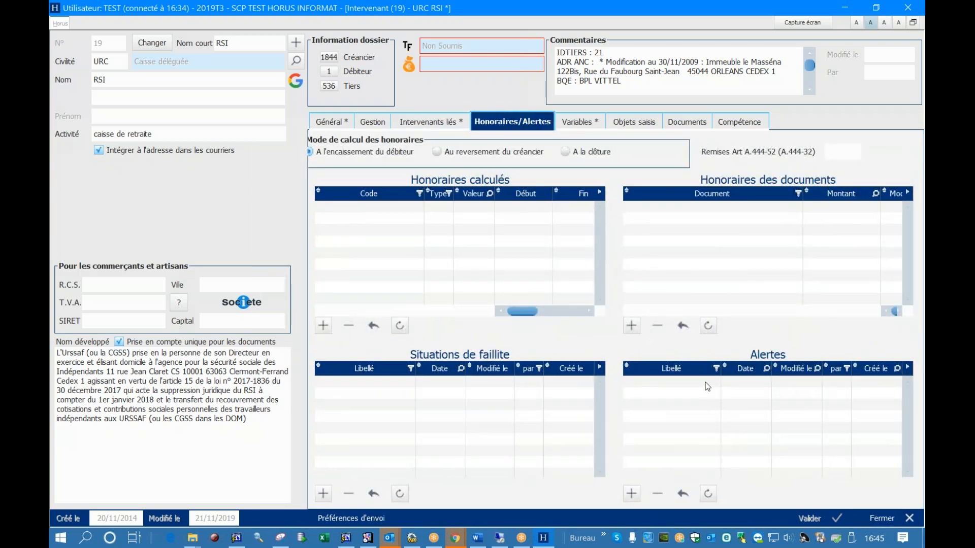
{"action": "left_click", "coordinate": [631, 494]}
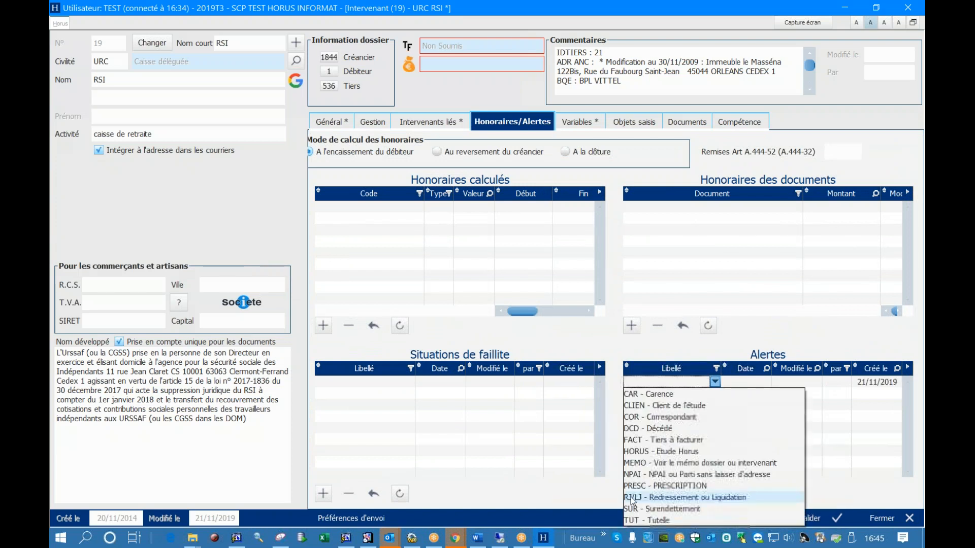
{"action": "left_click", "coordinate": [681, 440]}
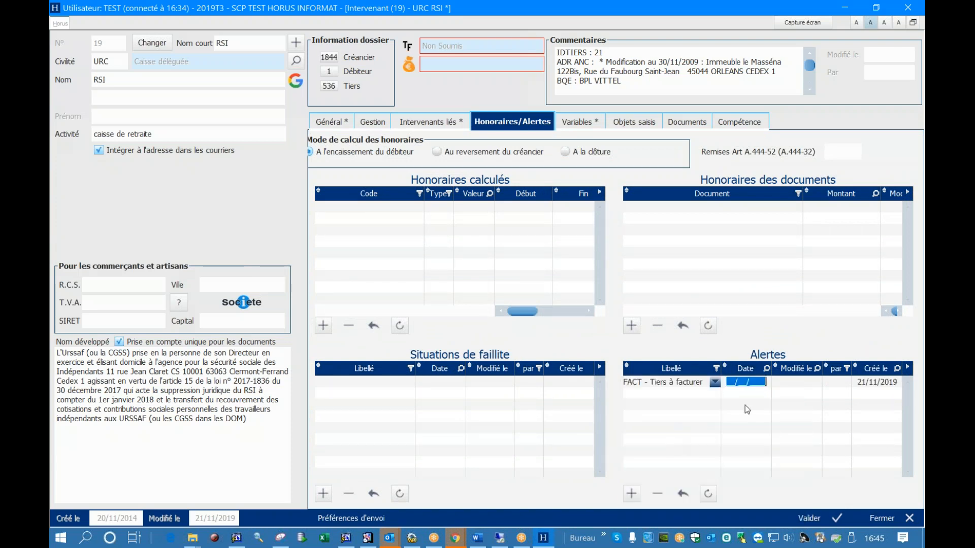
{"action": "type", "text": "15/11/2019"}
{"action": "left_click", "coordinate": [813, 518]}
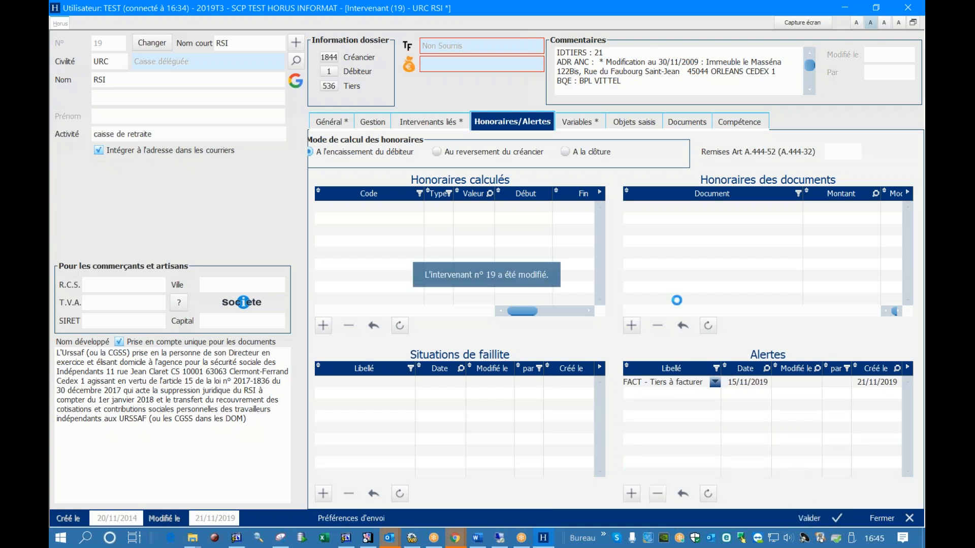
Add the variables FOND1 (Nature fonds de commerce) and ACHE (Acquéreur du fonds) from the COMMERCE group to the RSI record
{"action": "left_click", "coordinate": [593, 126]}
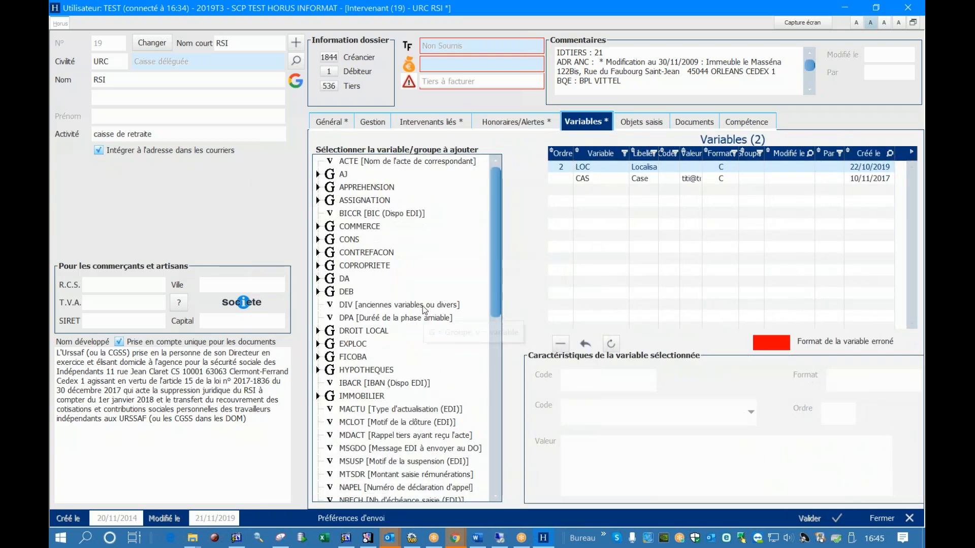
{"action": "scroll", "coordinate": [444, 290], "scroll_direction": "down", "scroll_amount": 1}
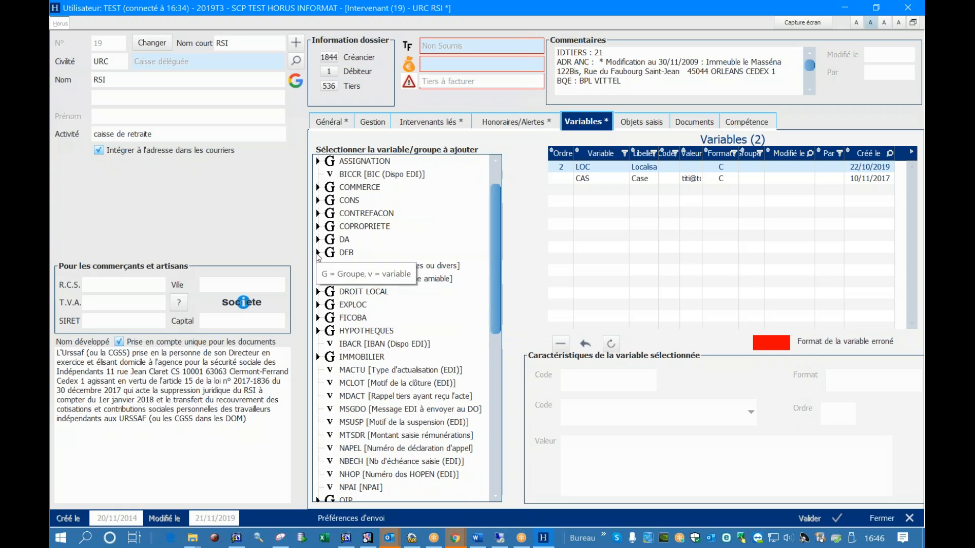
{"action": "left_click", "coordinate": [317, 188]}
{"action": "left_click", "coordinate": [359, 216]}
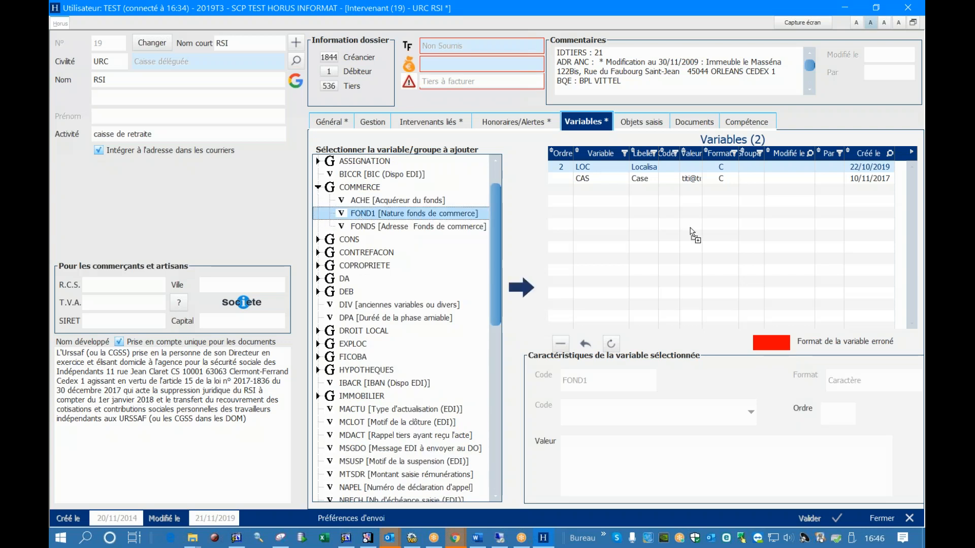
{"action": "double_click", "coordinate": [359, 216]}
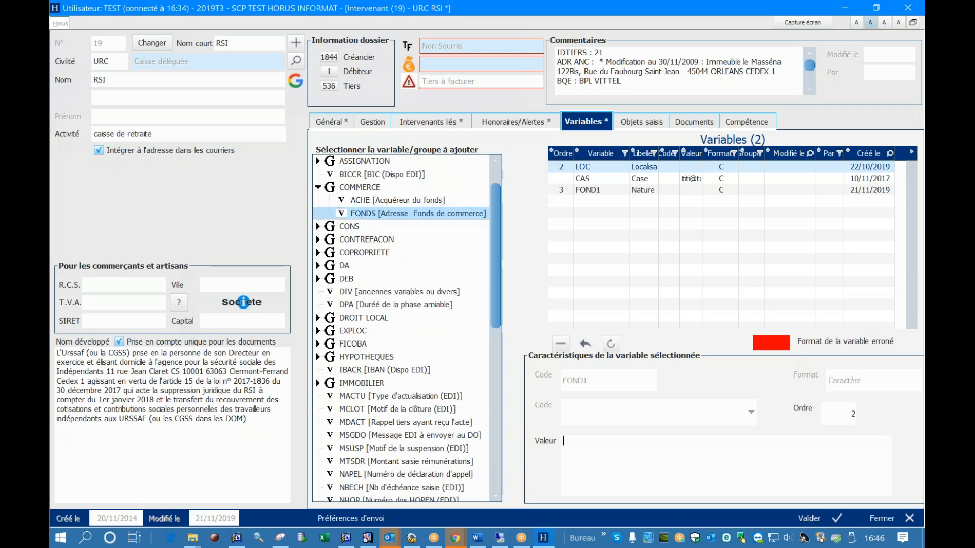
{"action": "left_click", "coordinate": [375, 203]}
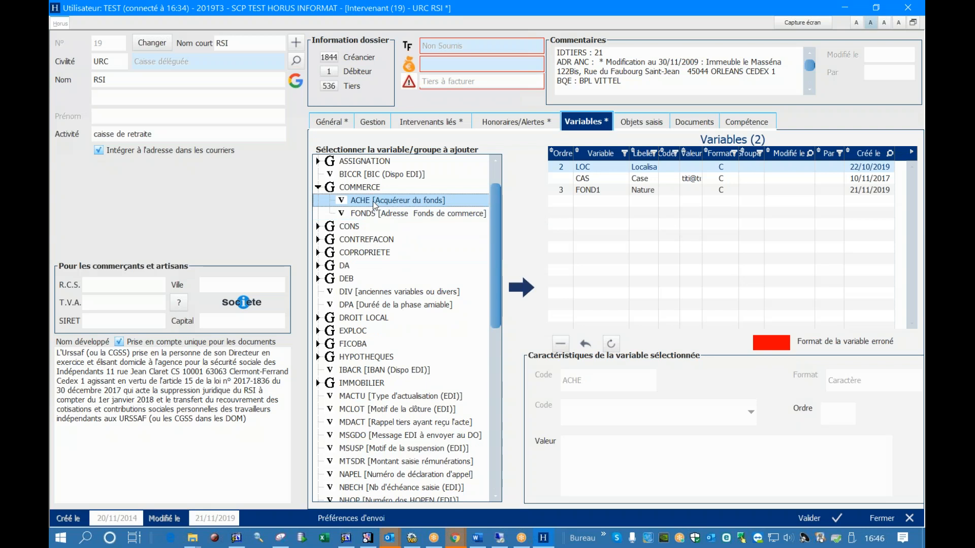
{"action": "left_click", "coordinate": [523, 288]}
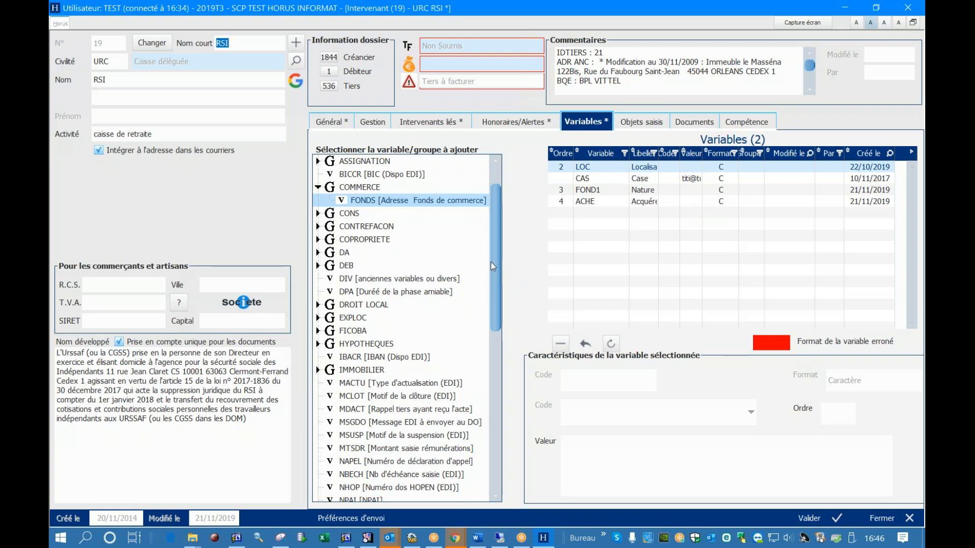
Set the value of the LOC variable to MARSEILLE and save the RSI record
{"action": "left_click", "coordinate": [646, 169]}
{"action": "left_click", "coordinate": [595, 456]}
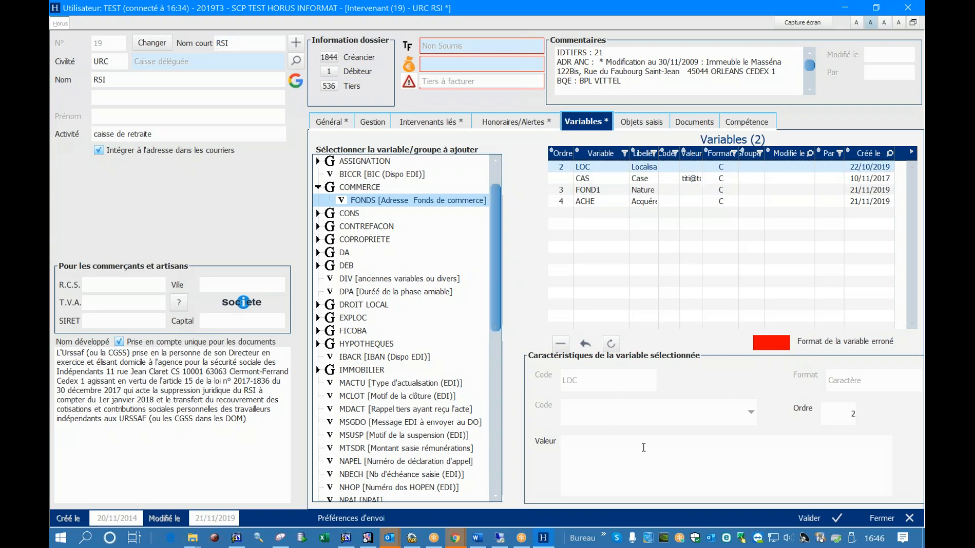
{"action": "type", "text": "MARSEILLE"}
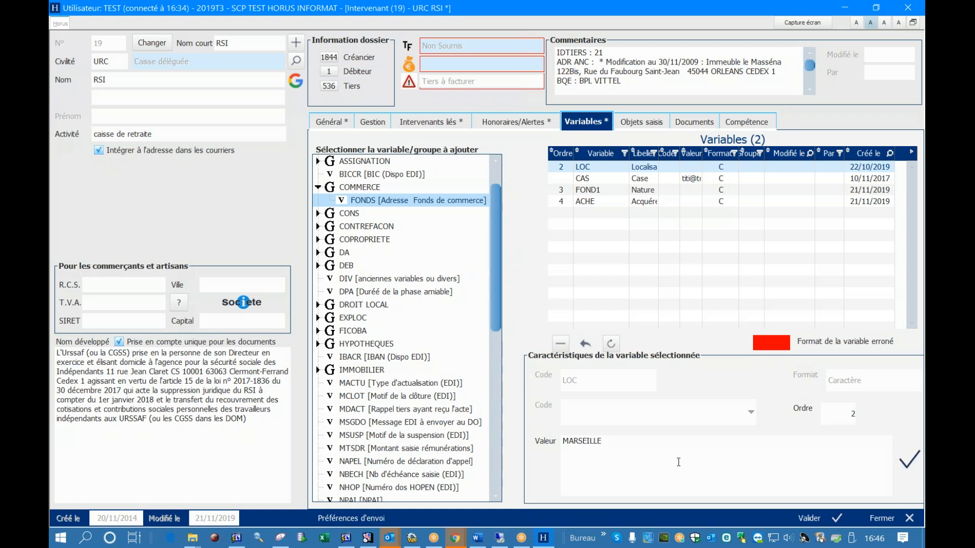
{"action": "left_click", "coordinate": [809, 518]}
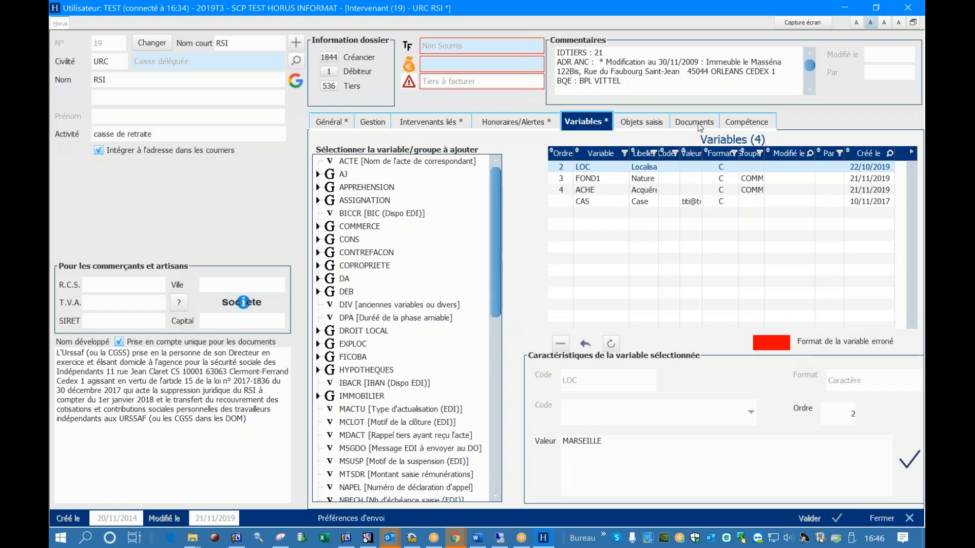
Review the RSI record's competences, variables, seized objects and general address information
{"action": "left_click", "coordinate": [746, 123]}
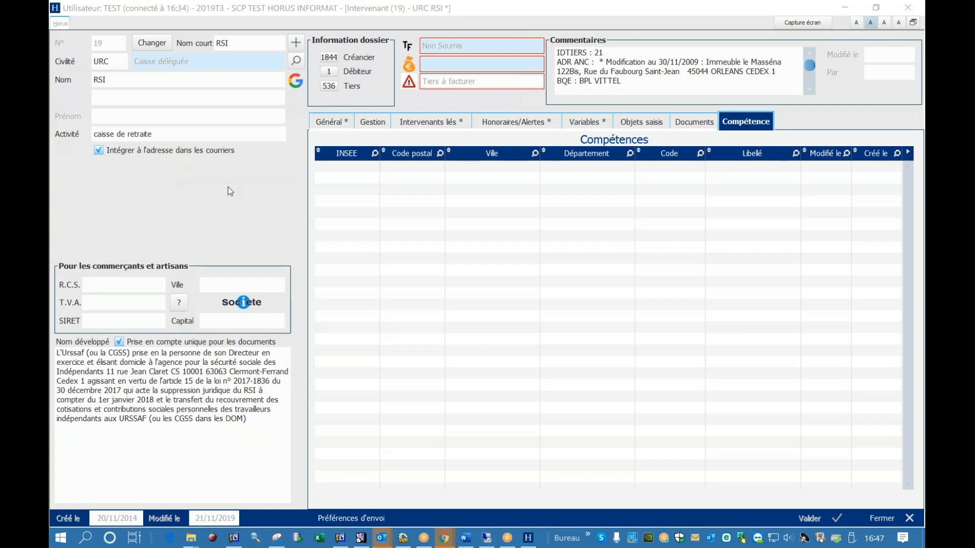
{"action": "left_click", "coordinate": [450, 239]}
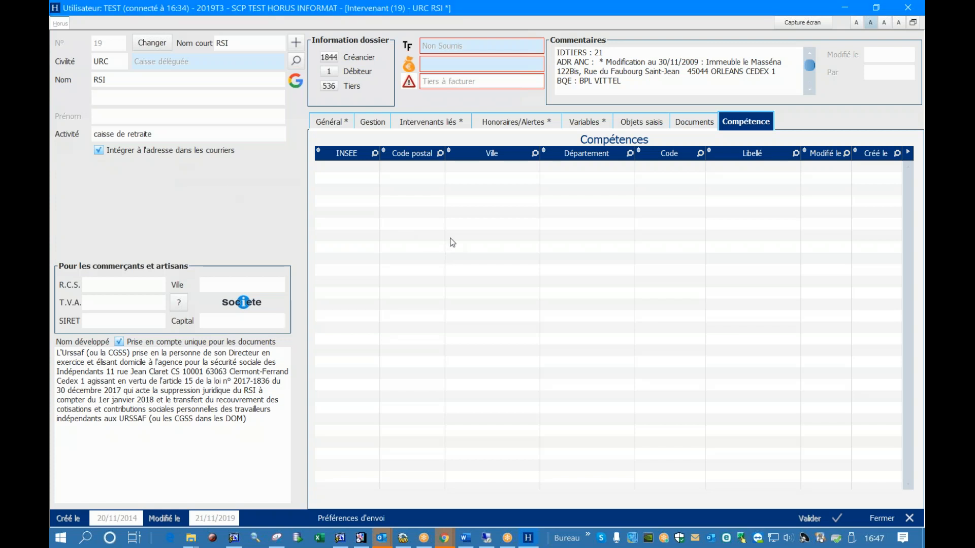
{"action": "left_click", "coordinate": [585, 121]}
{"action": "left_click", "coordinate": [637, 123]}
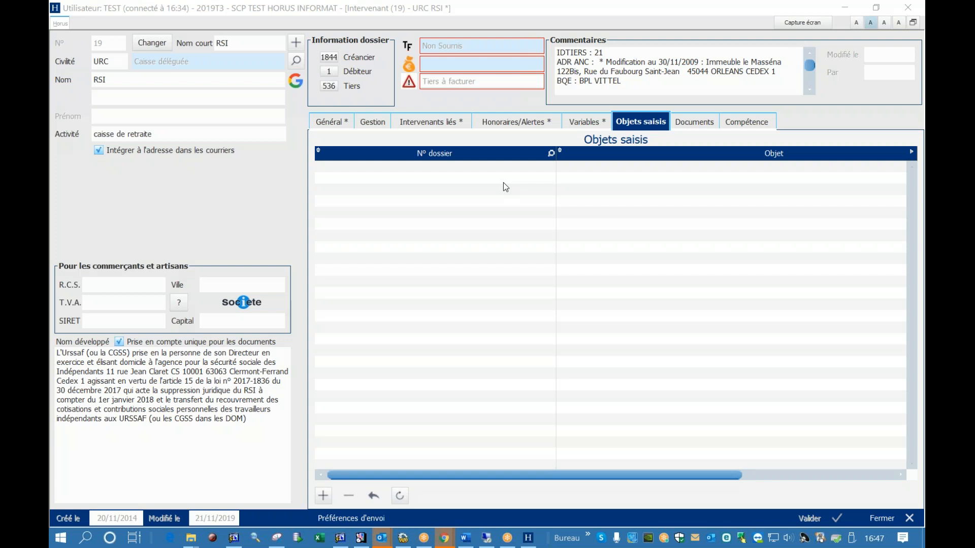
{"action": "left_click", "coordinate": [341, 123]}
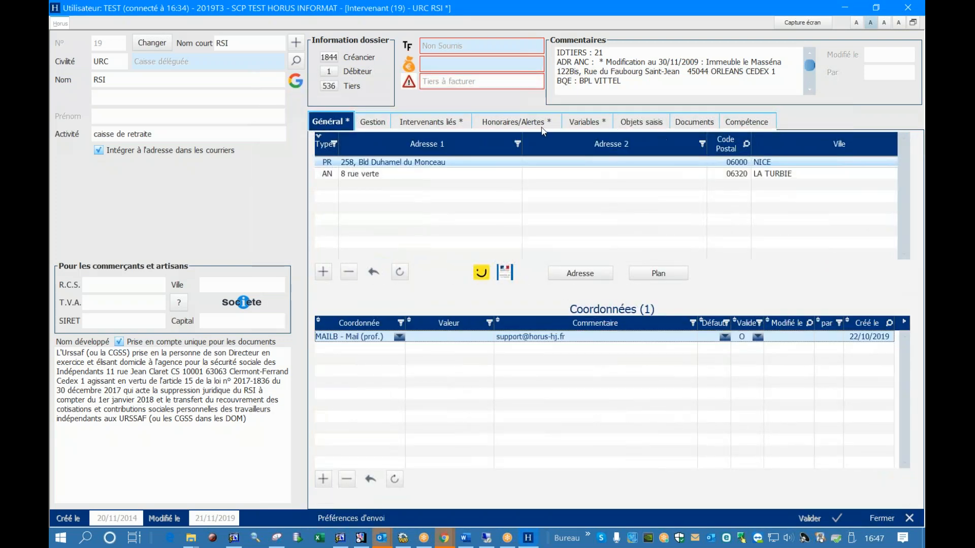
Add the complete DEB group of variables to the RSI record's variables
{"action": "left_click", "coordinate": [580, 127]}
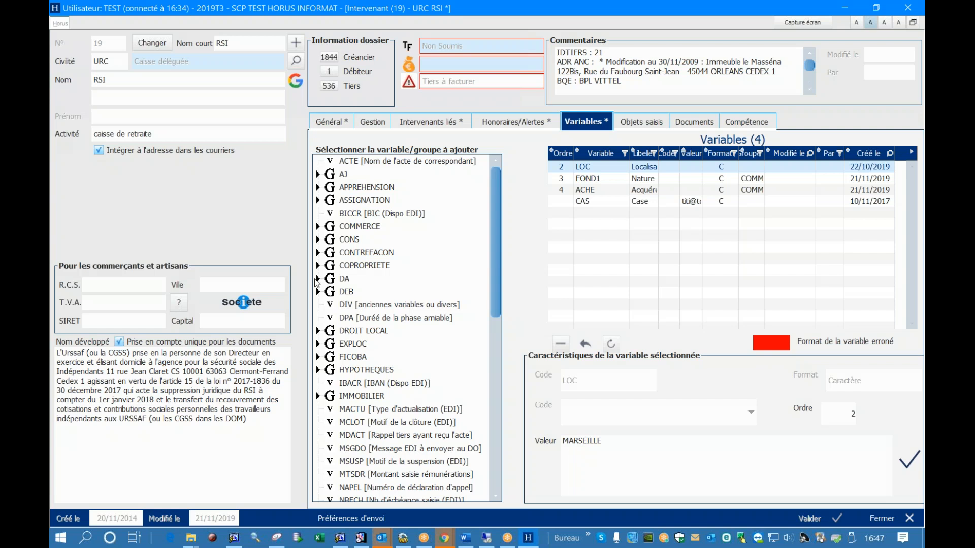
{"action": "scroll", "coordinate": [363, 312], "scroll_direction": "down", "scroll_amount": 8}
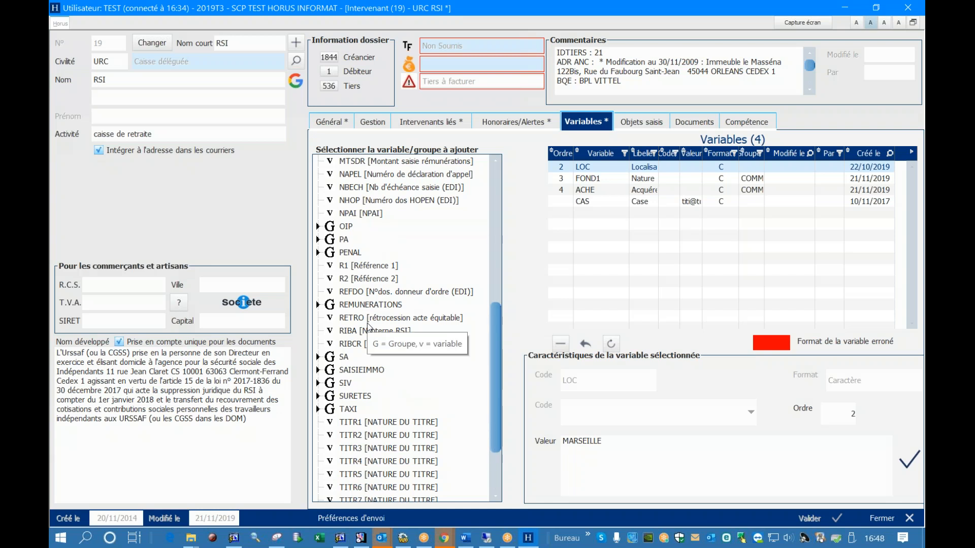
{"action": "scroll", "coordinate": [368, 326], "scroll_direction": "up", "scroll_amount": 3}
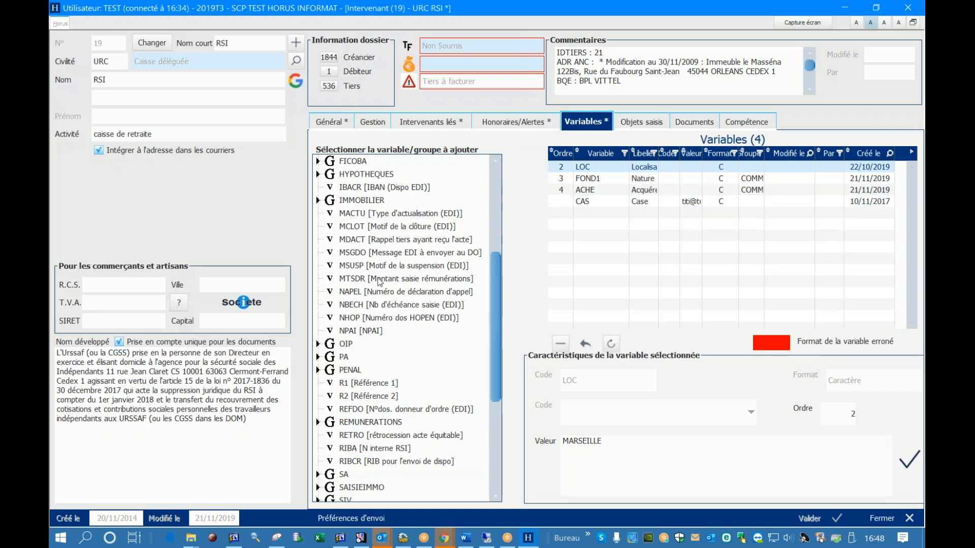
{"action": "scroll", "coordinate": [380, 281], "scroll_direction": "up", "scroll_amount": 3}
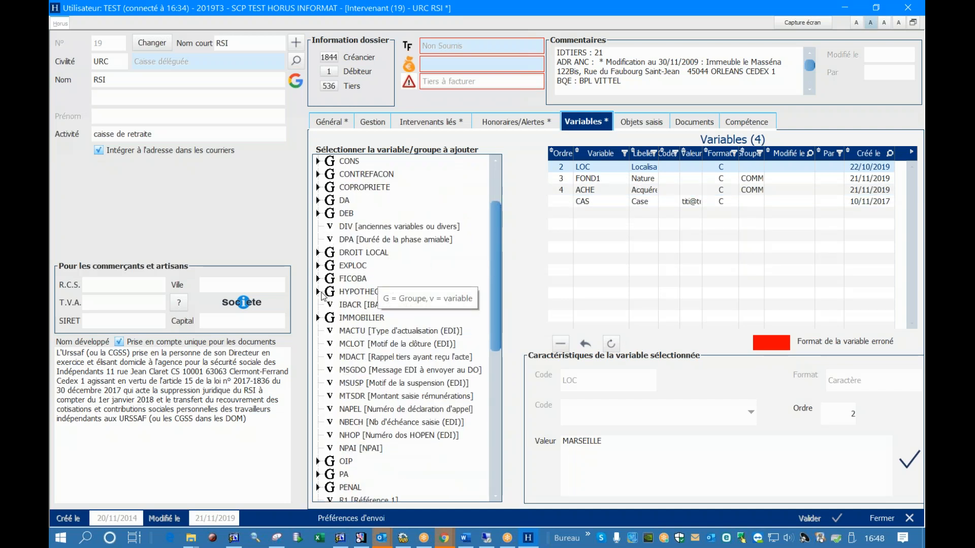
{"action": "left_click", "coordinate": [319, 292]}
{"action": "left_click", "coordinate": [318, 292]}
{"action": "left_click", "coordinate": [319, 292]}
{"action": "left_click", "coordinate": [319, 292]}
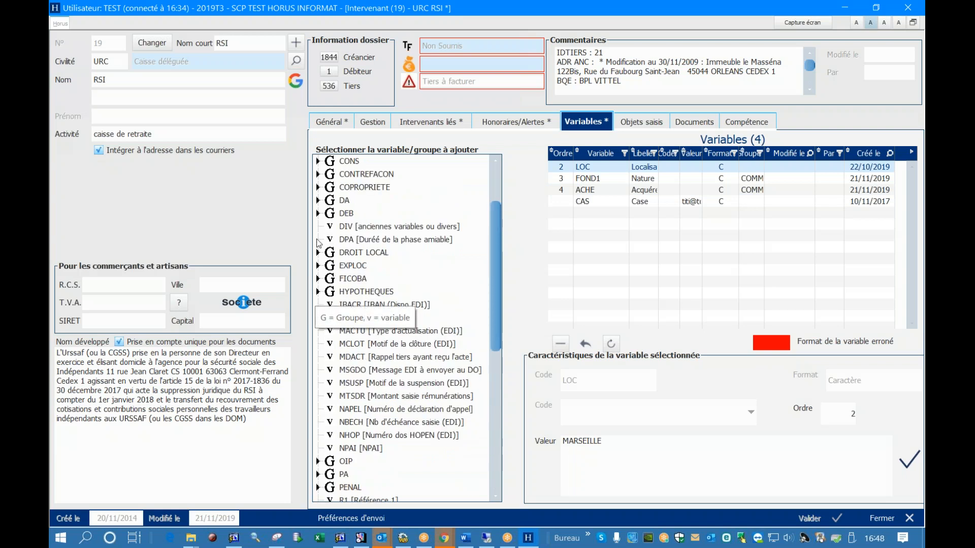
{"action": "left_click", "coordinate": [318, 213]}
{"action": "left_click", "coordinate": [342, 215]}
{"action": "left_click_drag", "start_coordinate": [342, 215], "coordinate": [632, 229]}
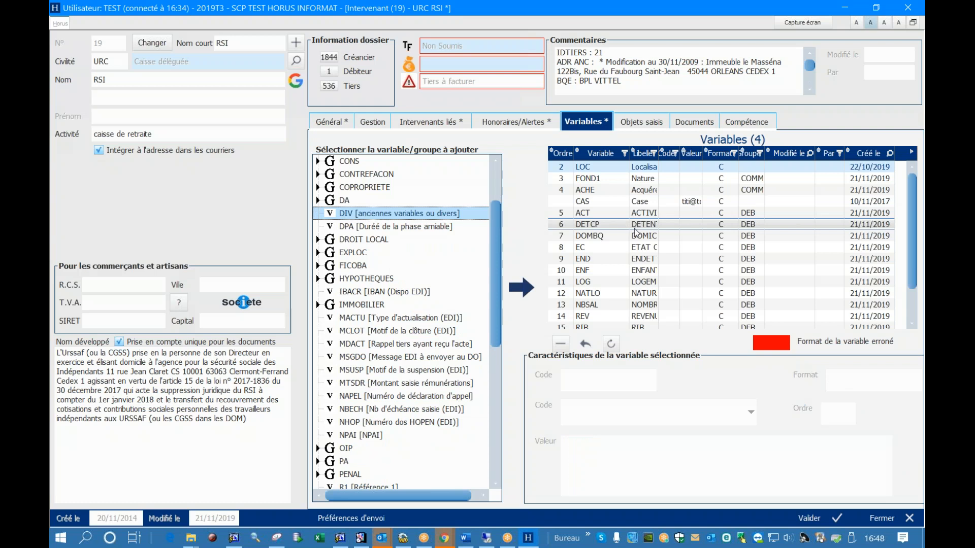
Enter 15 as the value of the ENF variable and save the RSI record
{"action": "left_click", "coordinate": [636, 235]}
{"action": "scroll", "coordinate": [625, 275], "scroll_direction": "down", "scroll_amount": 1}
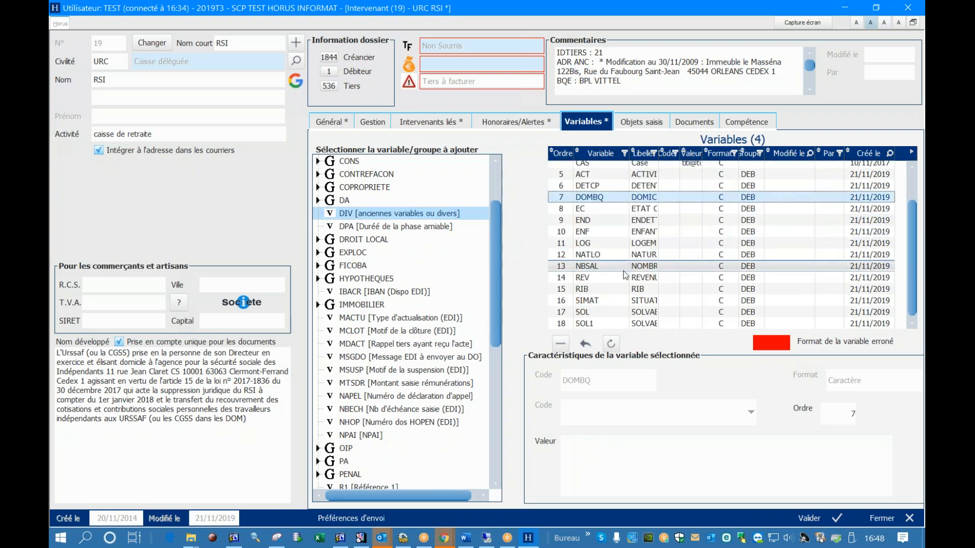
{"action": "left_click", "coordinate": [608, 232]}
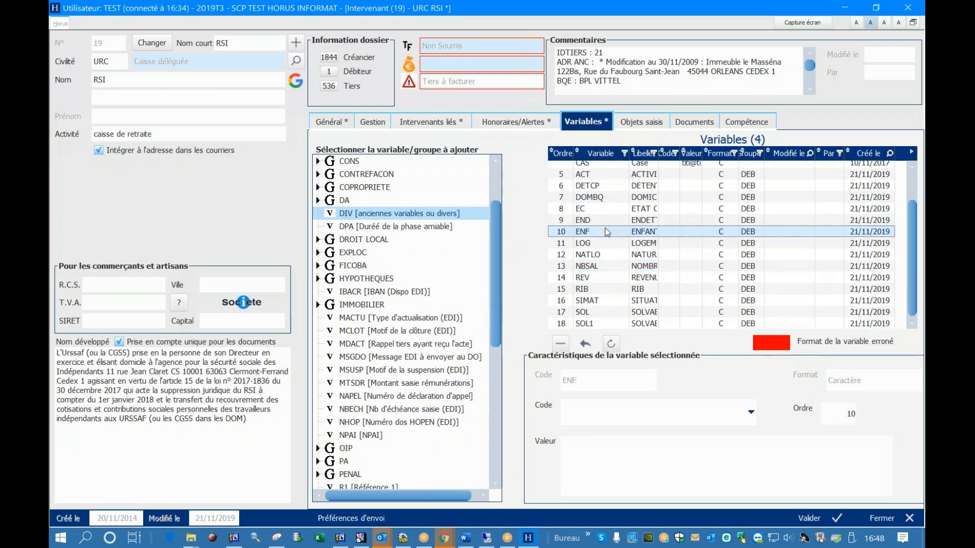
{"action": "left_click", "coordinate": [611, 450]}
{"action": "type", "text": "15"}
{"action": "left_click", "coordinate": [811, 523]}
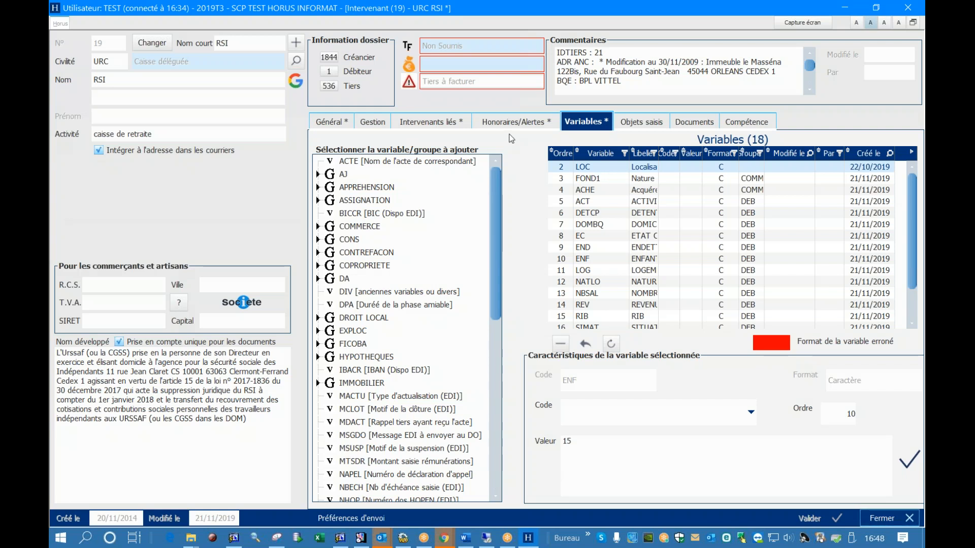
Filter the RSI record's address list by V in Adresse 1 and clear the filter again
{"action": "left_click", "coordinate": [347, 126]}
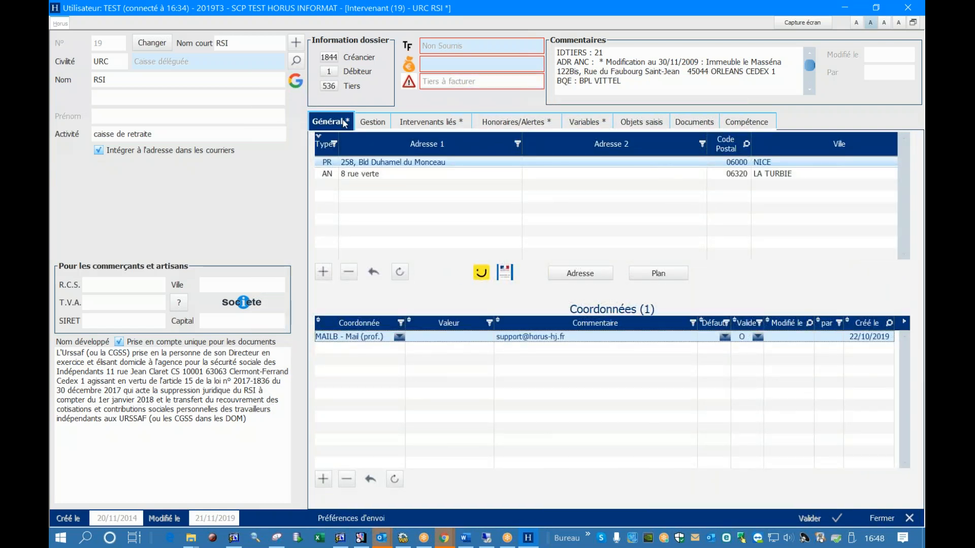
{"action": "left_click", "coordinate": [516, 144]}
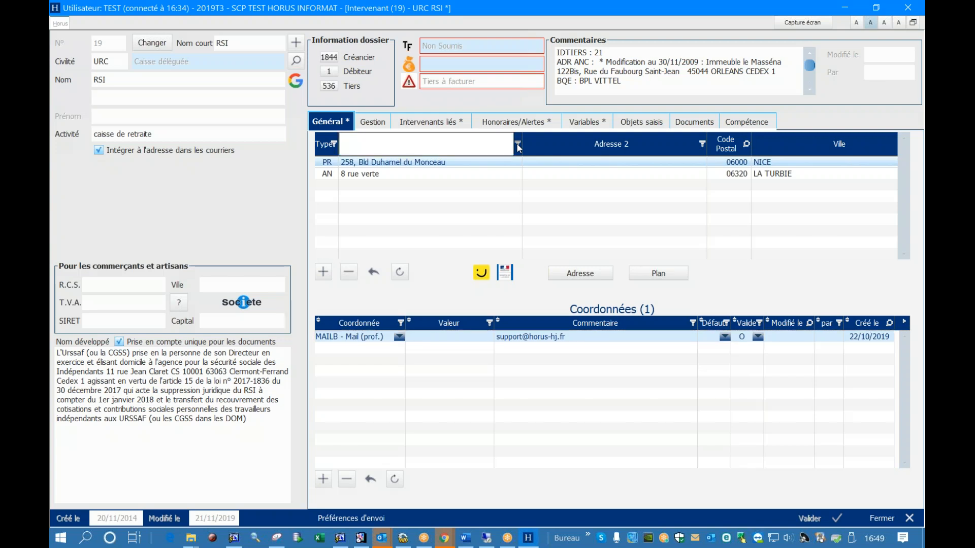
{"action": "type", "text": "V"}
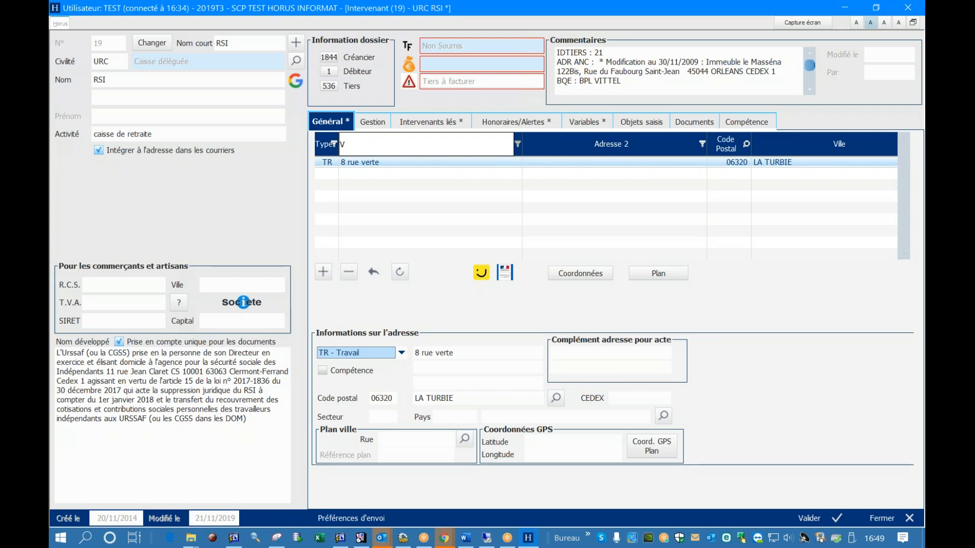
{"action": "left_click", "coordinate": [358, 143]}
{"action": "key", "text": "BackSpace"}
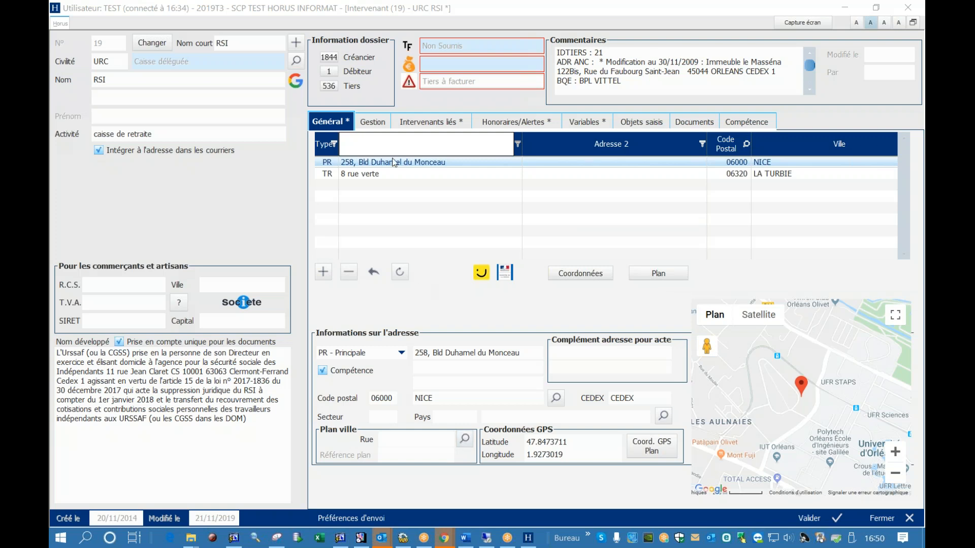
Switch to the main Horus window and open the Plan ville settings for intervenants
{"action": "left_click_drag", "start_coordinate": [465, 8], "coordinate": [461, 138]}
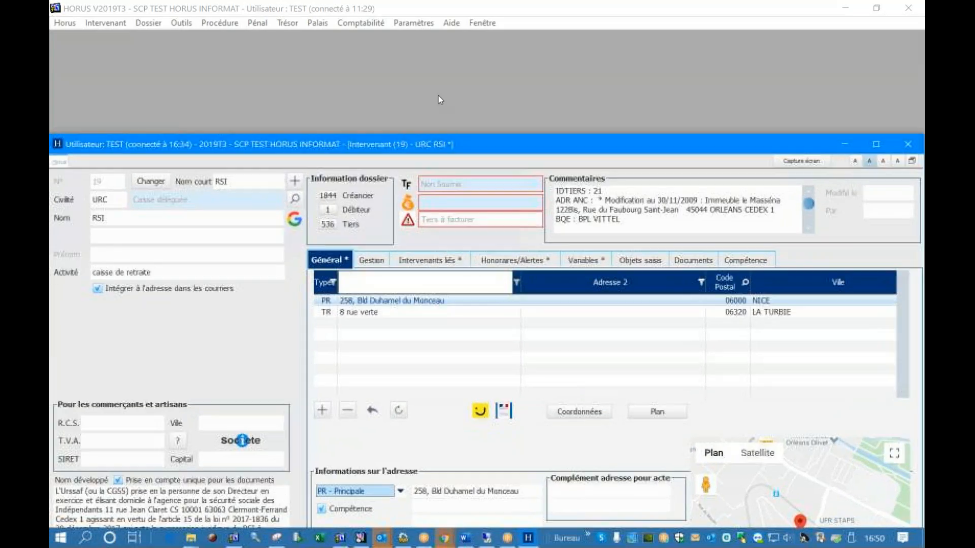
{"action": "left_click_drag", "start_coordinate": [425, 14], "coordinate": [425, 20]}
{"action": "left_click", "coordinate": [426, 27]}
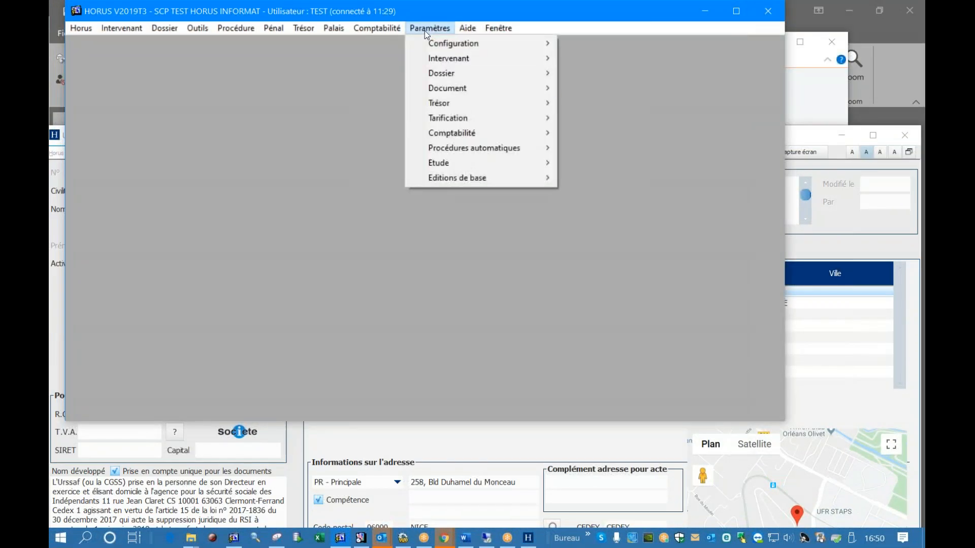
{"action": "mouse_move", "coordinate": [441, 163]}
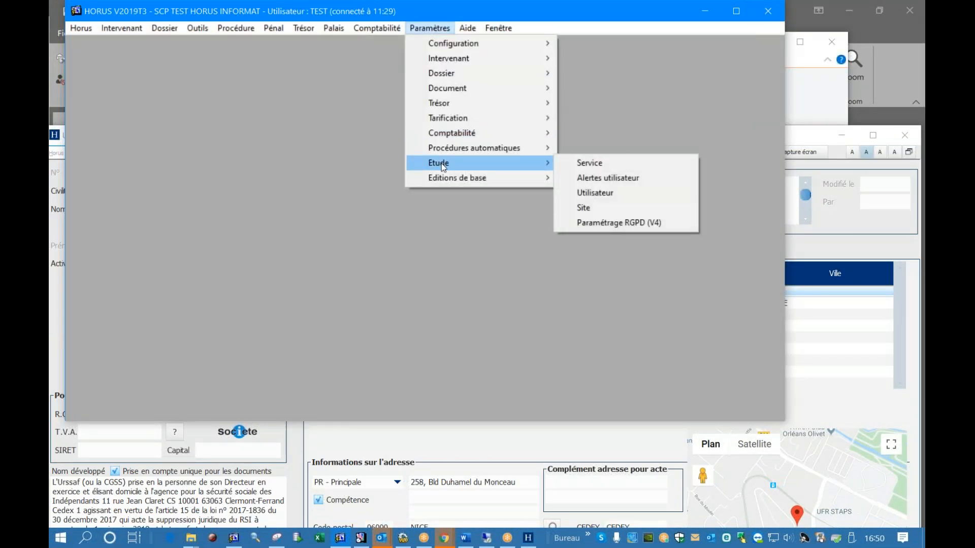
{"action": "mouse_move", "coordinate": [480, 54]}
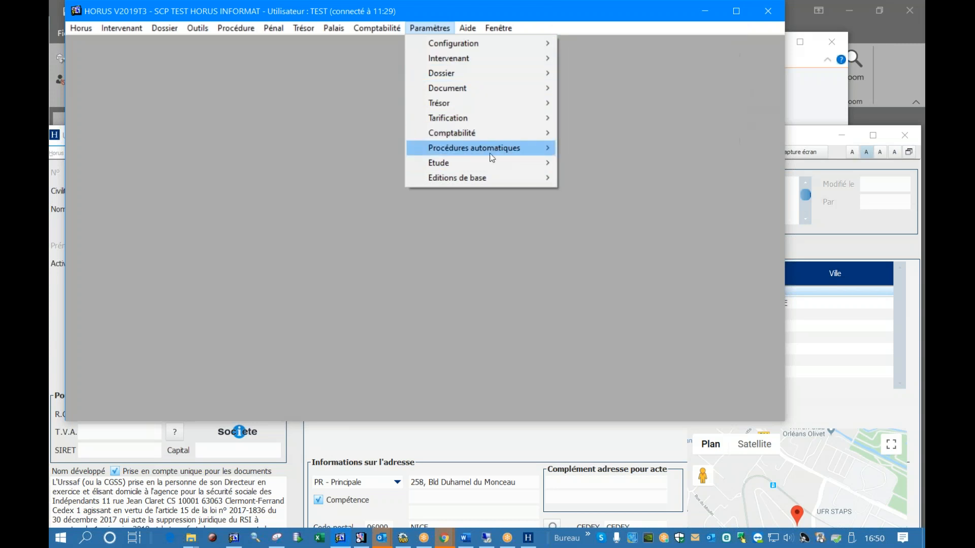
{"action": "mouse_move", "coordinate": [491, 164]}
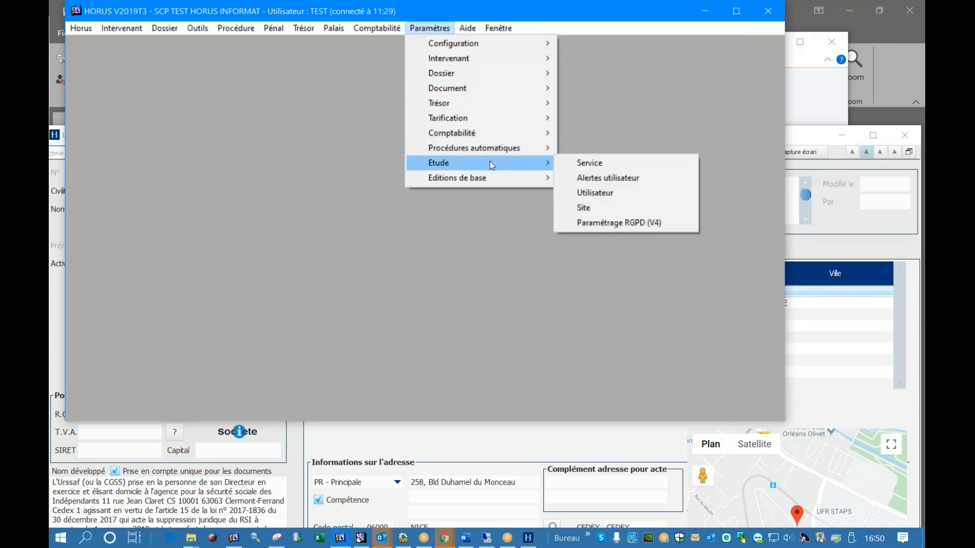
{"action": "mouse_move", "coordinate": [492, 143]}
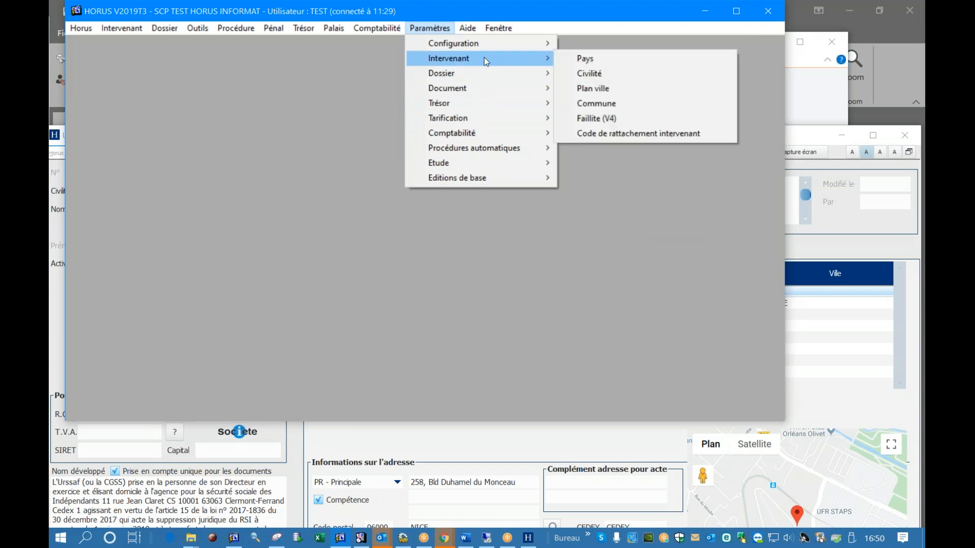
{"action": "left_click", "coordinate": [642, 90]}
Add a Plan ville entry for city NICE, street VERTE, sector 3, save it, and return to the RSI record
{"action": "left_click", "coordinate": [206, 131]}
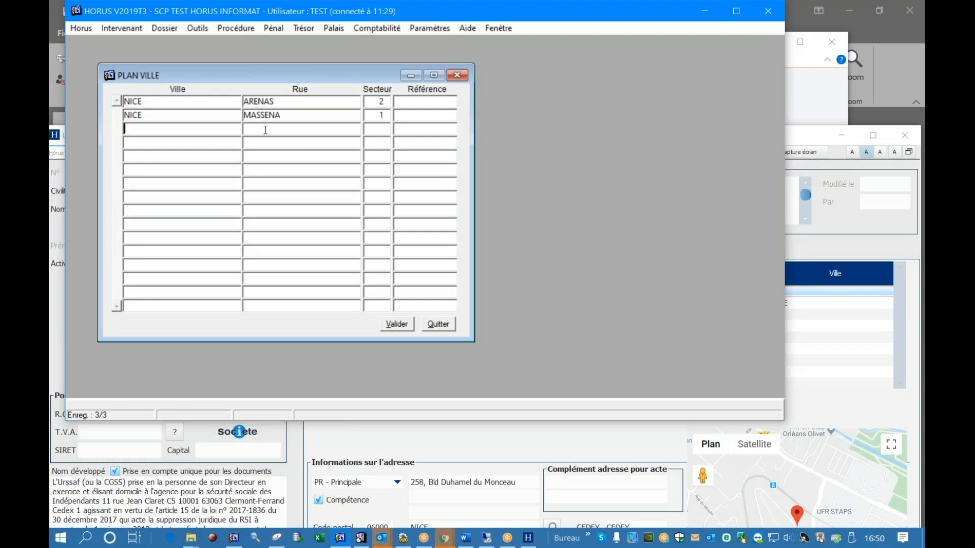
{"action": "type", "text": "NICE"}
{"action": "left_click", "coordinate": [292, 132]}
{"action": "type", "text": "VERTE"}
{"action": "left_click", "coordinate": [383, 130]}
{"action": "type", "text": "3"}
{"action": "left_click", "coordinate": [421, 127]}
{"action": "left_click", "coordinate": [403, 325]}
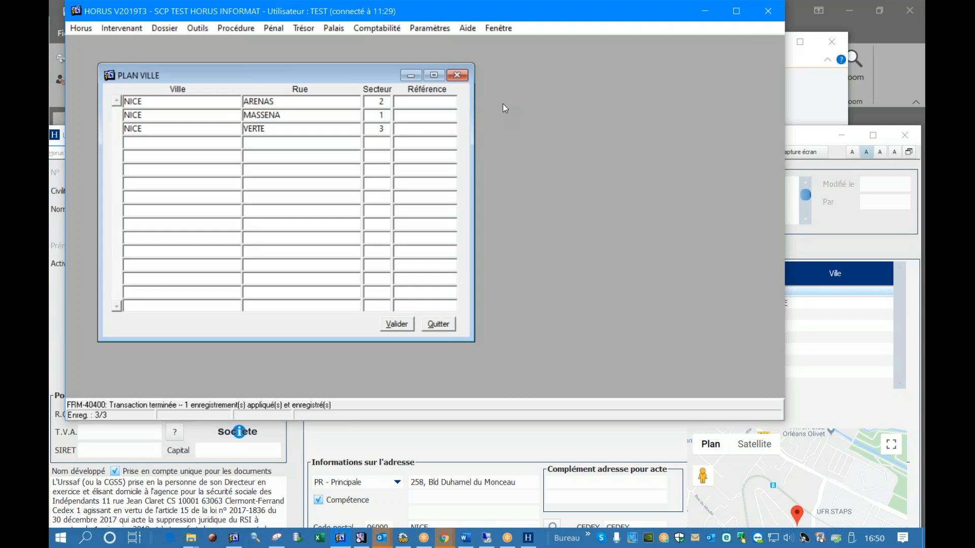
{"action": "left_click", "coordinate": [486, 452]}
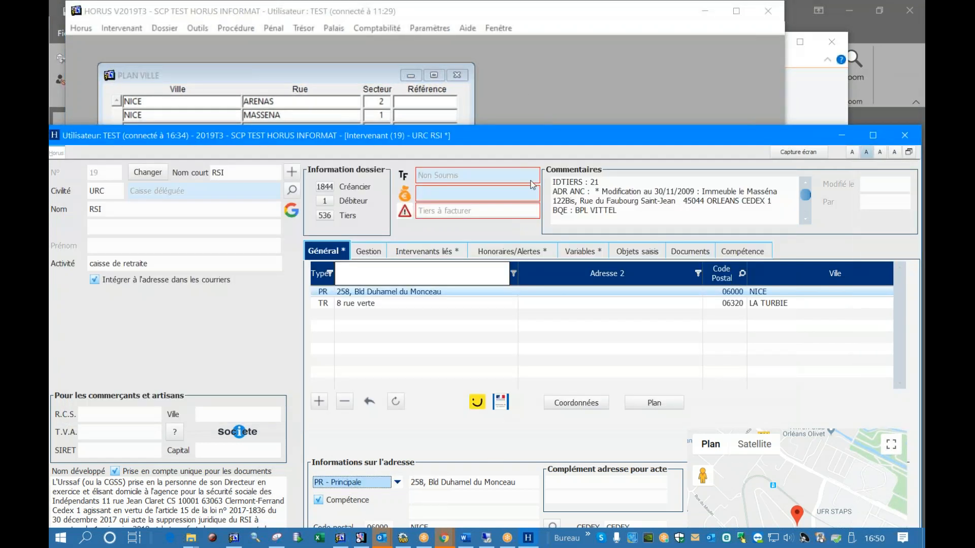
Check the Plan ville street list for the RSI record's work address (TR) and close the list without selecting a street
{"action": "left_click_drag", "start_coordinate": [536, 137], "coordinate": [536, 12]}
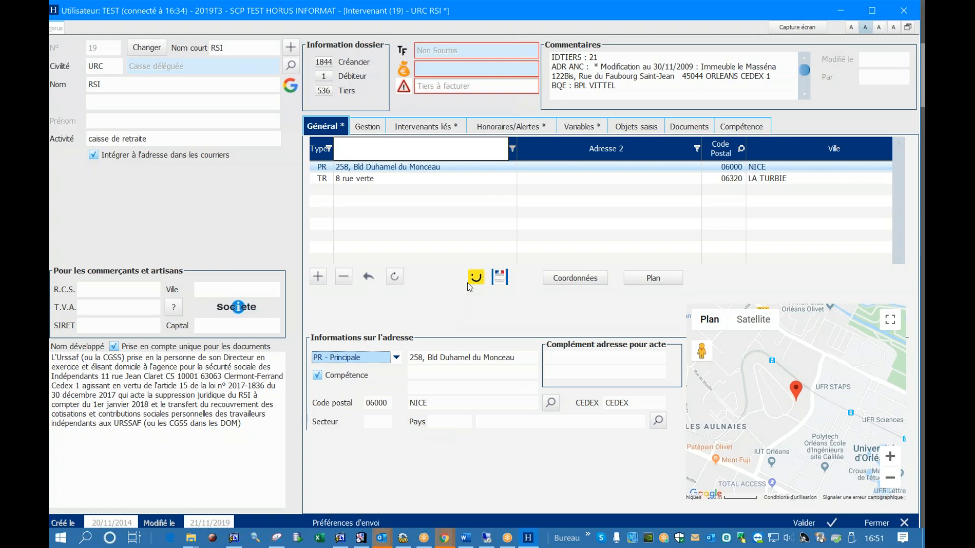
{"action": "left_click", "coordinate": [389, 178]}
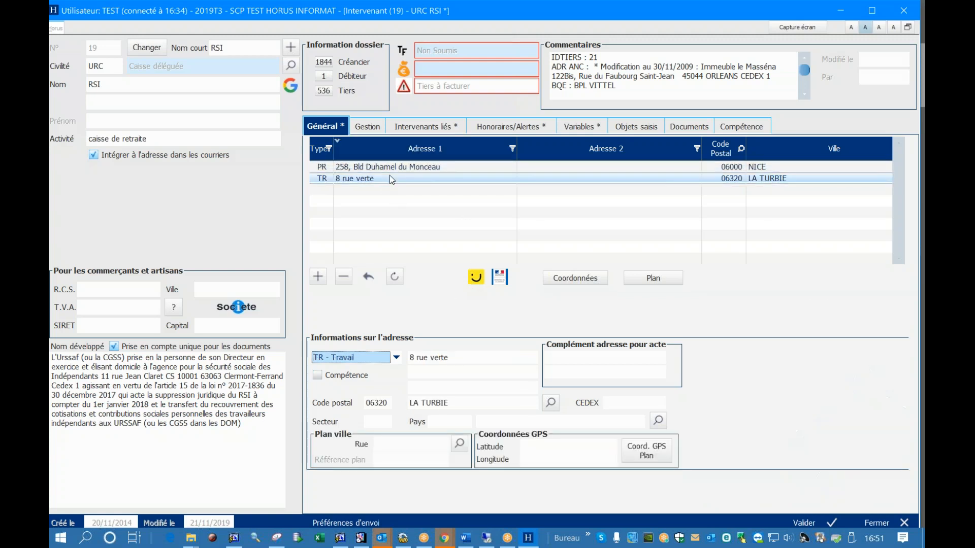
{"action": "left_click", "coordinate": [459, 444]}
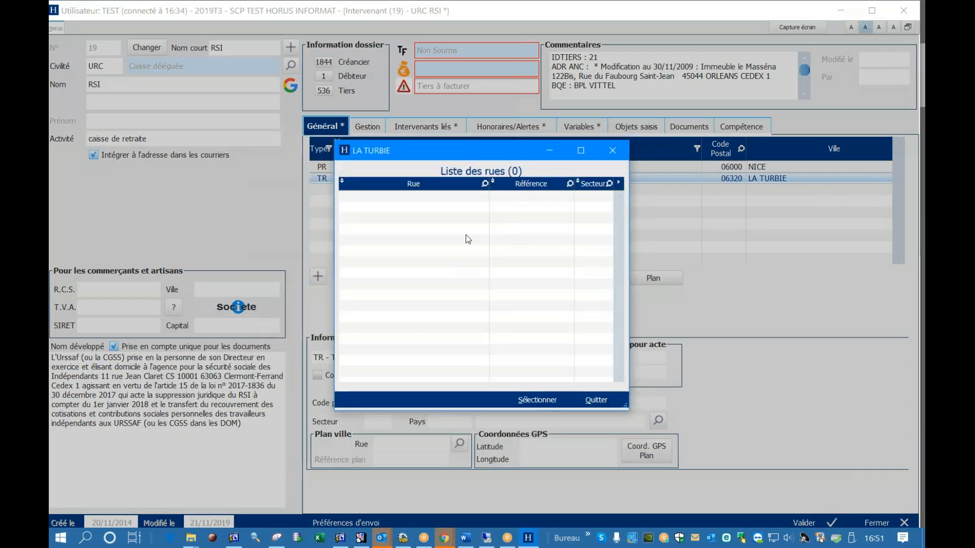
{"action": "left_click", "coordinate": [613, 397]}
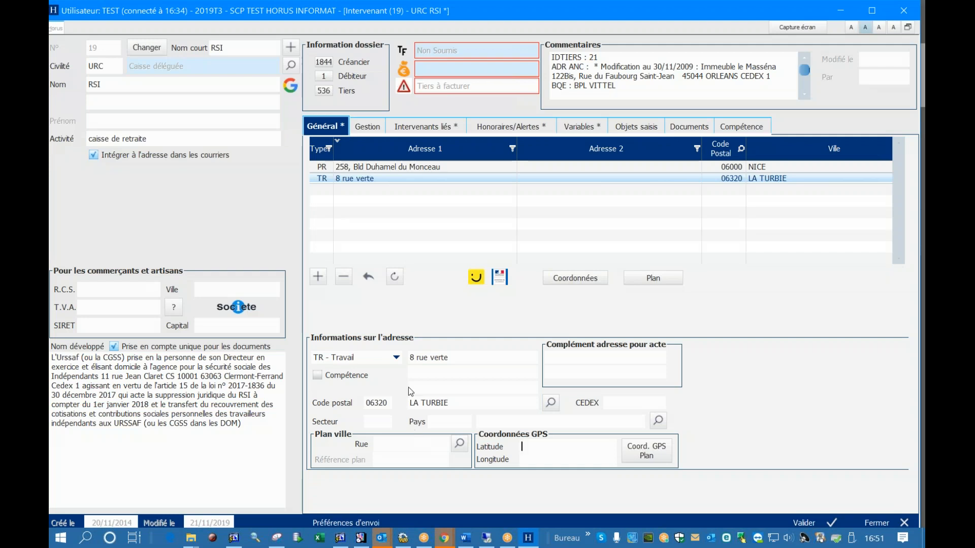
Assign the Plan ville street MASSENA to the RSI record's principal address (PR) and save the record
{"action": "left_click", "coordinate": [399, 168]}
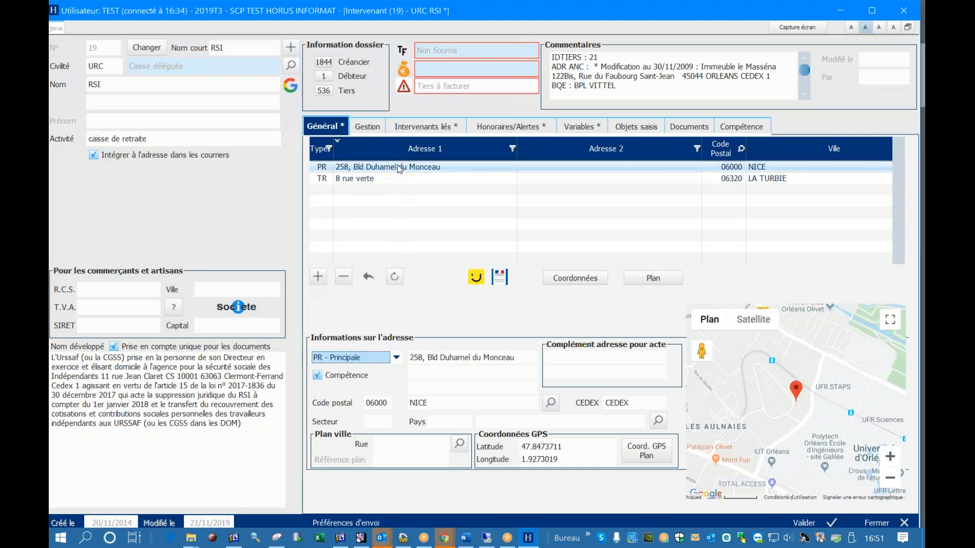
{"action": "left_click", "coordinate": [460, 446]}
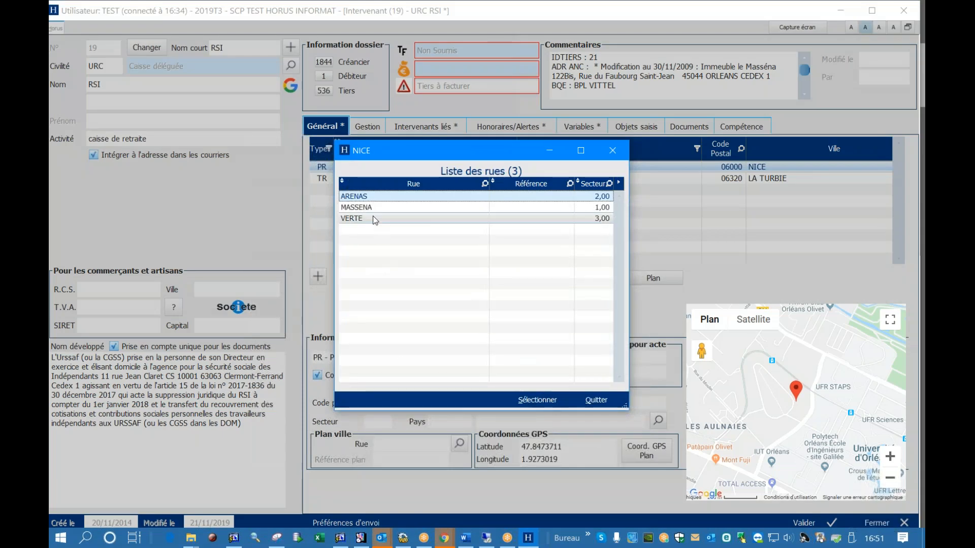
{"action": "left_click", "coordinate": [366, 217]}
{"action": "left_click", "coordinate": [370, 209]}
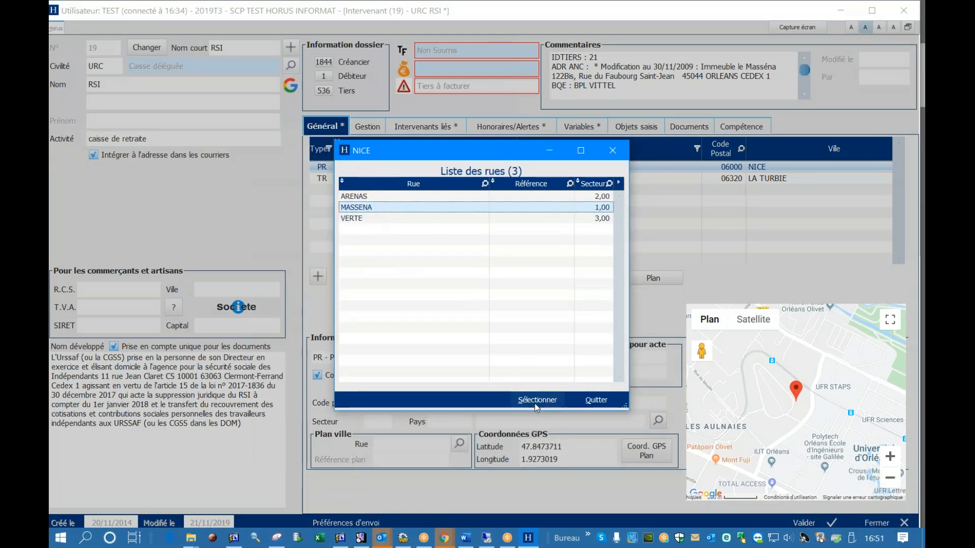
{"action": "left_click", "coordinate": [537, 400]}
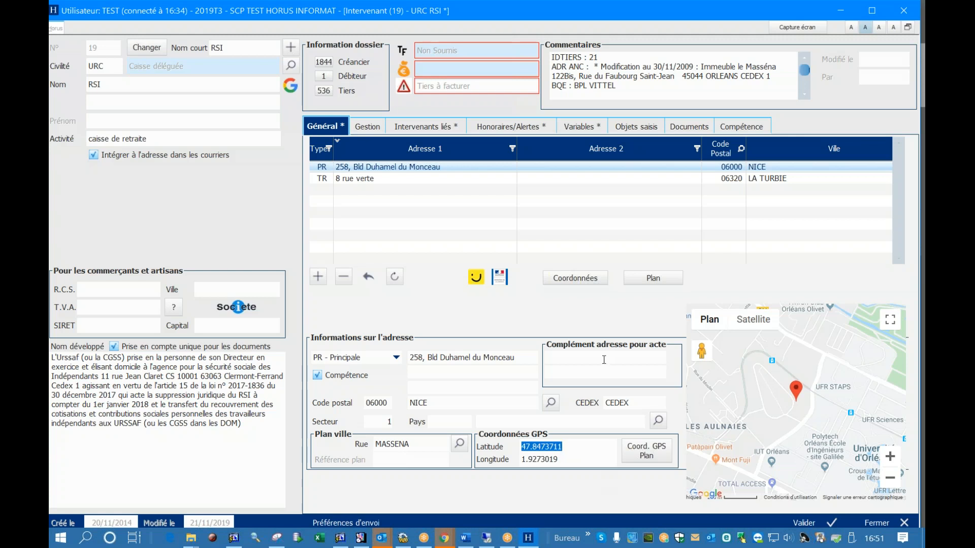
{"action": "left_click", "coordinate": [796, 528]}
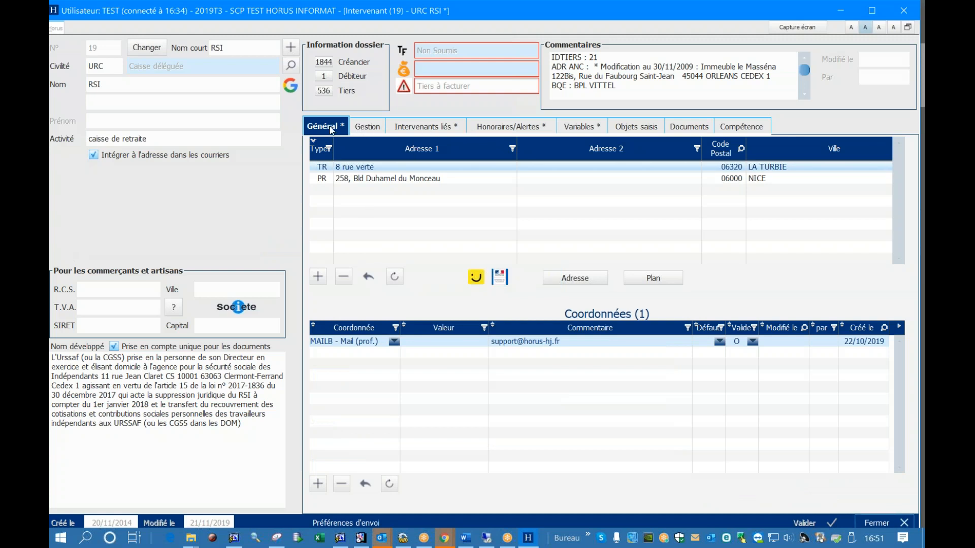
Fill the RSI record's business details from RIVIERA SUD INVESTISSEMENTS using the company search, check the Capital and Ville fields, and close the record
{"action": "left_click", "coordinate": [396, 154]}
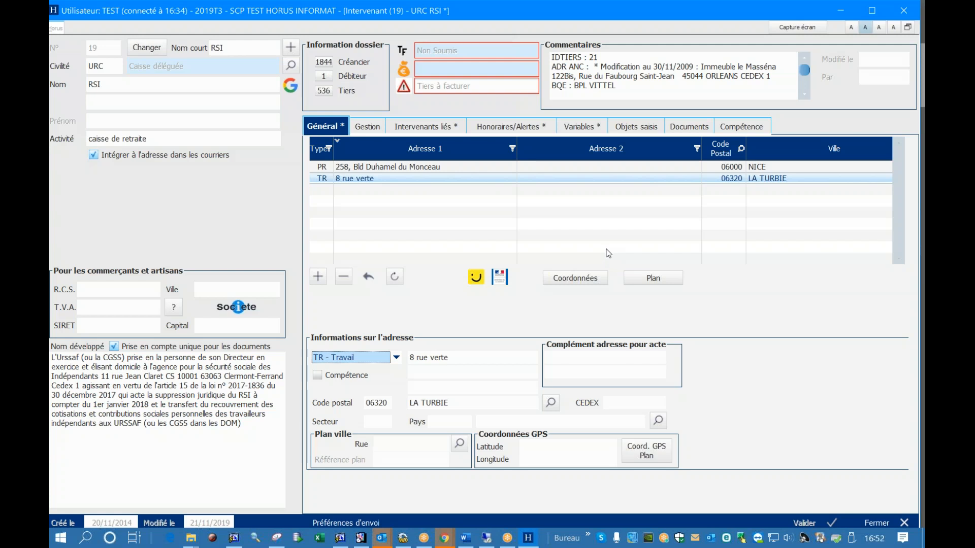
{"action": "left_click", "coordinate": [250, 314]}
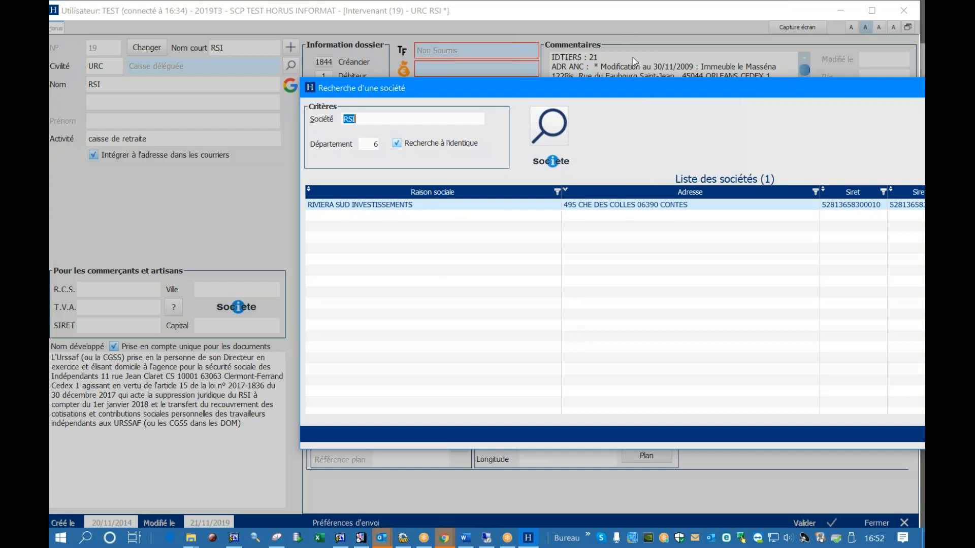
{"action": "double_click", "coordinate": [635, 90]}
{"action": "left_click", "coordinate": [852, 428]}
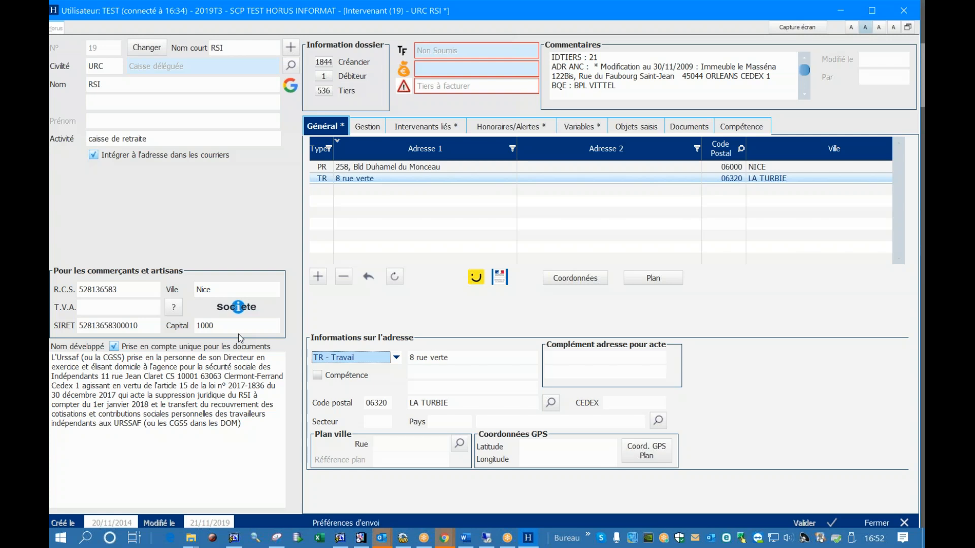
{"action": "left_click", "coordinate": [225, 326]}
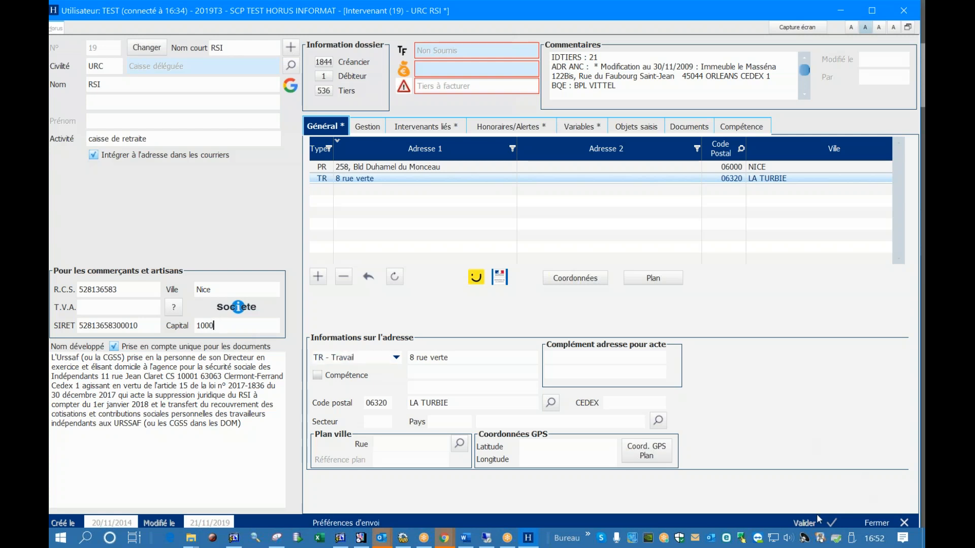
{"action": "left_click", "coordinate": [516, 404]}
{"action": "left_click", "coordinate": [203, 289]}
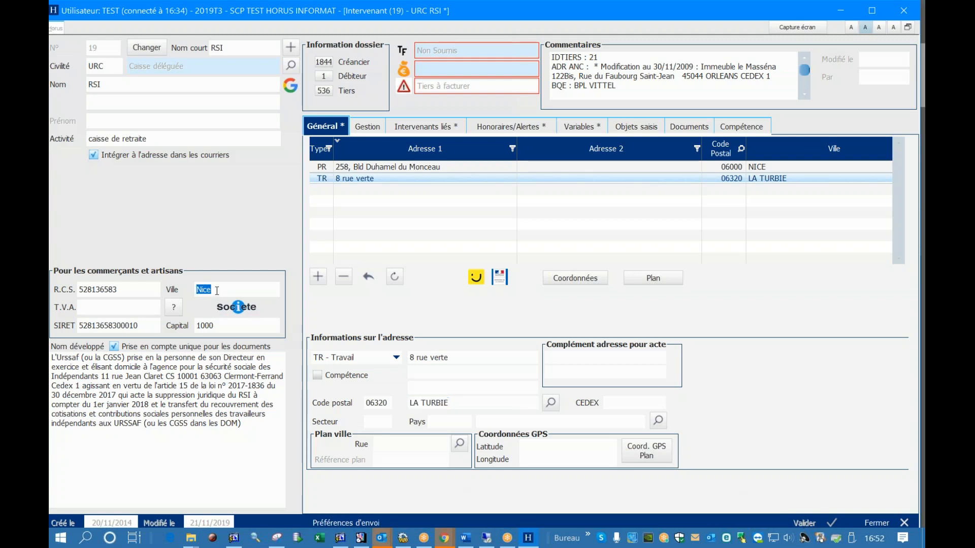
{"action": "left_click", "coordinate": [864, 522]}
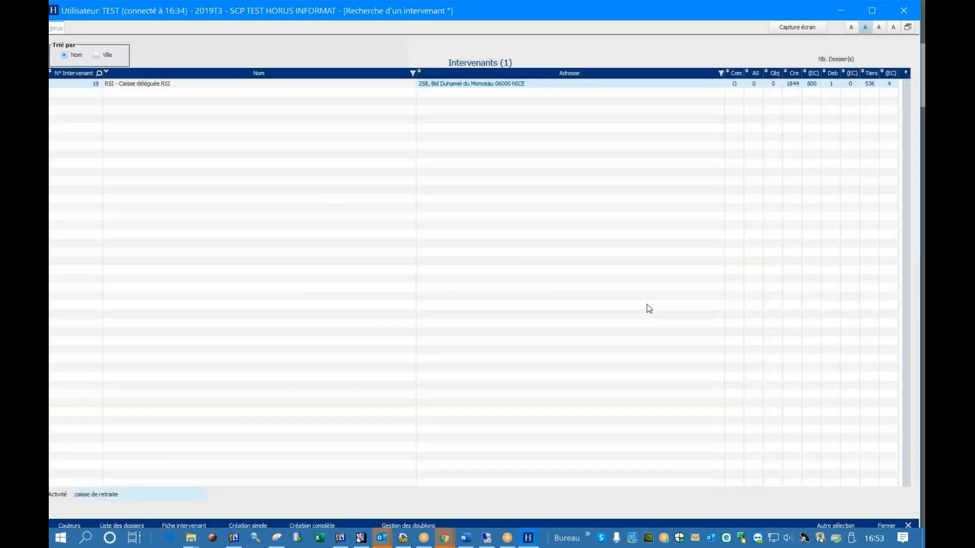
Start a new intervenant search on the short name INFORMAT and open the first record in the results
{"action": "left_click", "coordinate": [825, 524]}
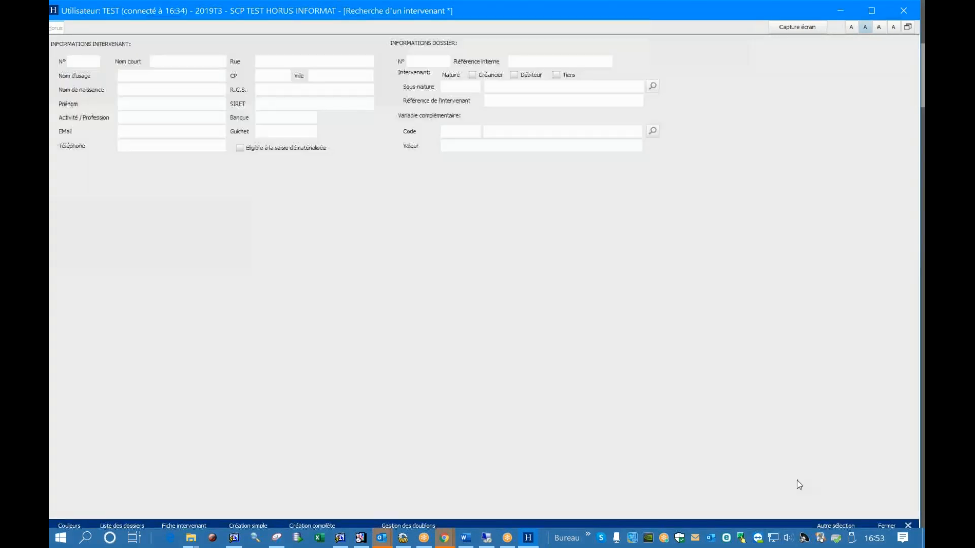
{"action": "left_click", "coordinate": [258, 61]}
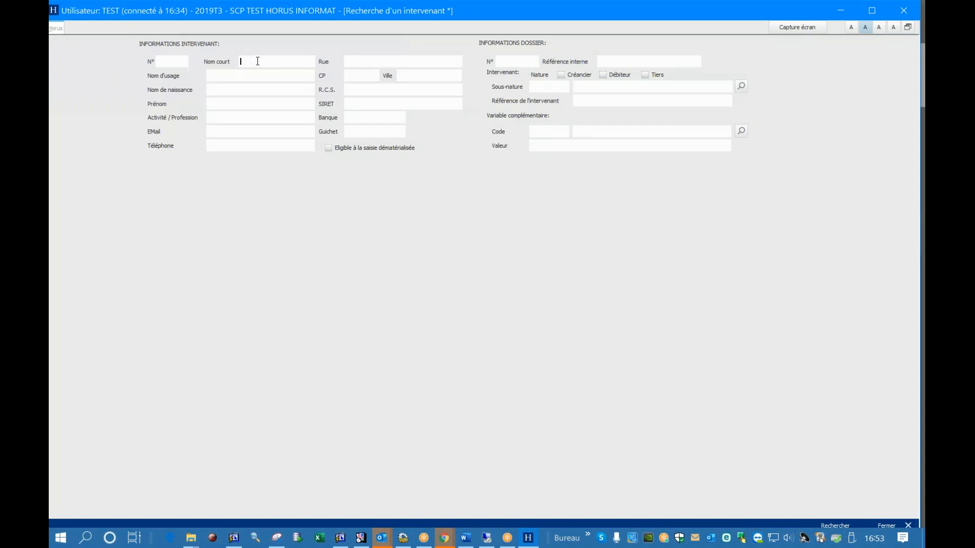
{"action": "type", "text": "INFORMAT"}
{"action": "left_click", "coordinate": [838, 528]}
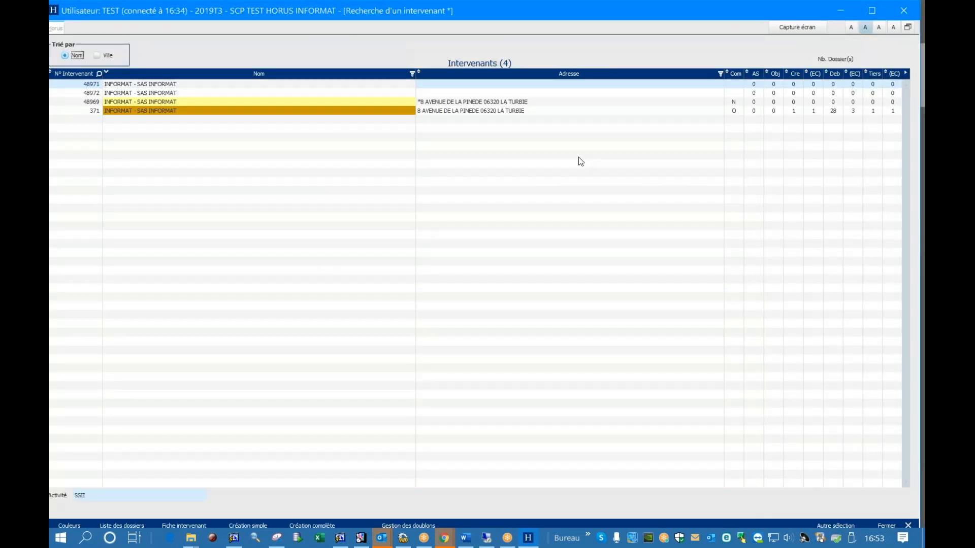
{"action": "left_click", "coordinate": [156, 103]}
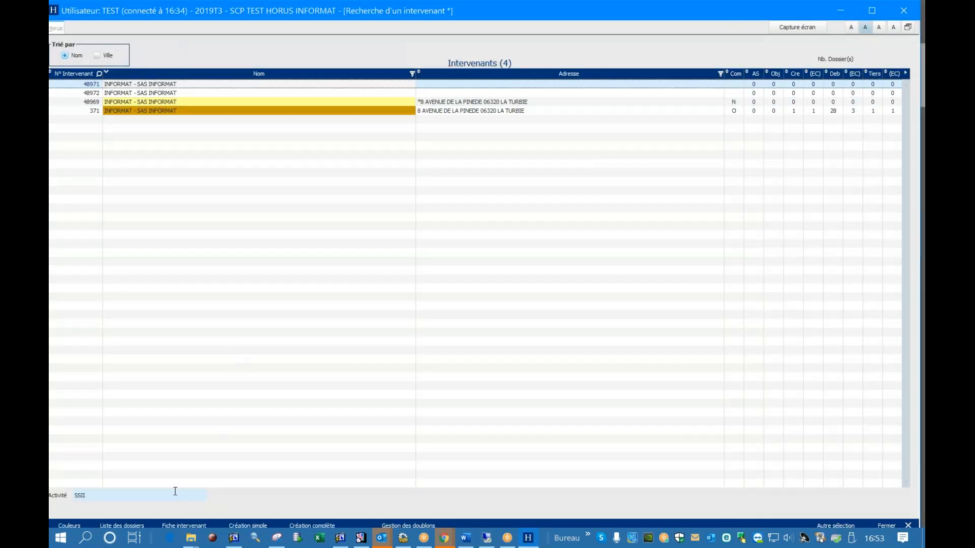
{"action": "left_click", "coordinate": [185, 525]}
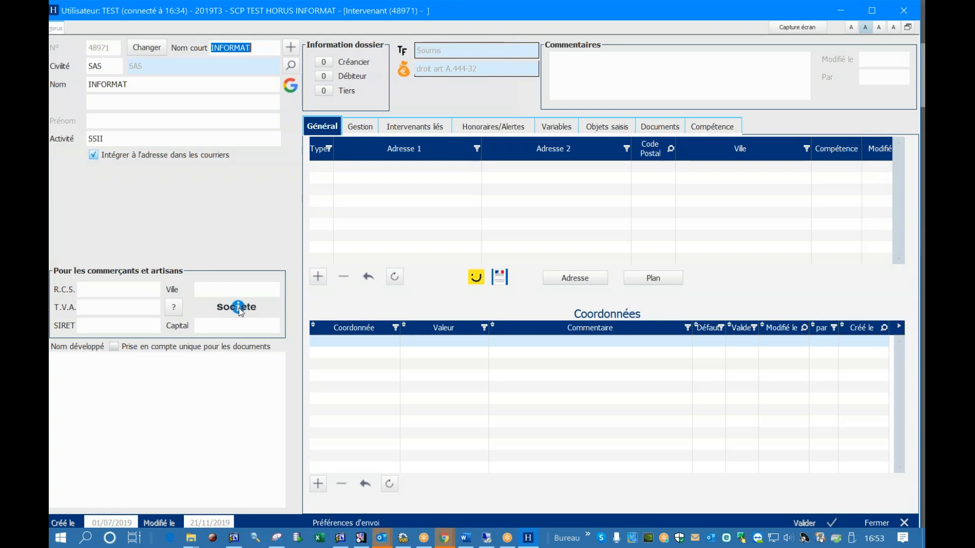
Add a PR - Principale address to the INFORMAT record and enter its street line
{"action": "left_click", "coordinate": [325, 279]}
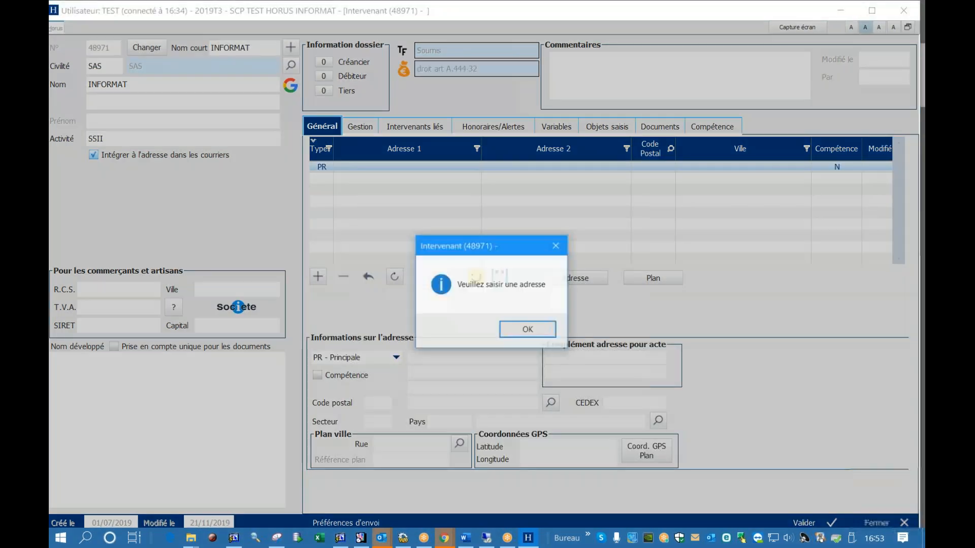
{"action": "left_click", "coordinate": [385, 405]}
{"action": "left_click", "coordinate": [515, 330]}
Complete the new principal address with its postcode and the city LA TURBIE, and save the INFORMAT record
{"action": "left_click", "coordinate": [377, 402]}
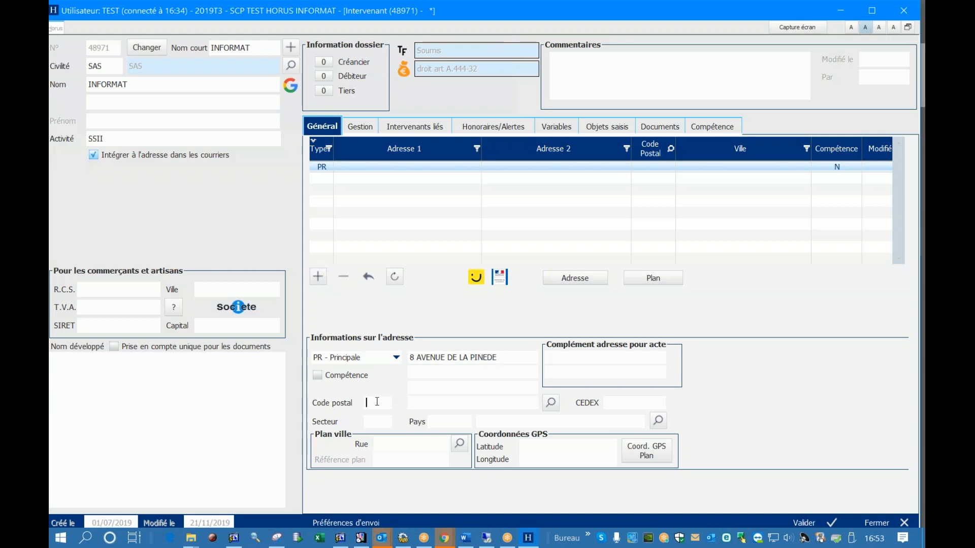
{"action": "type", "text": "06320"}
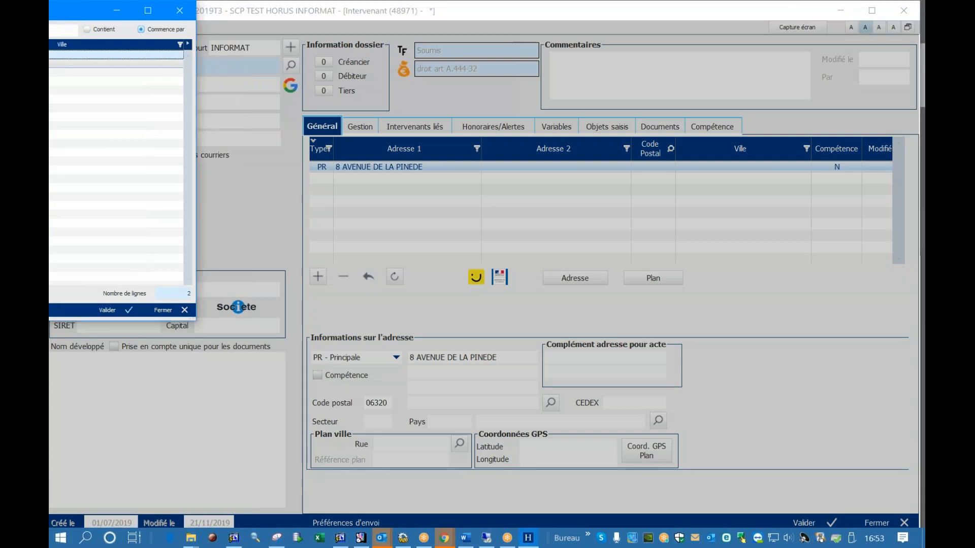
{"action": "double_click", "coordinate": [102, 63]}
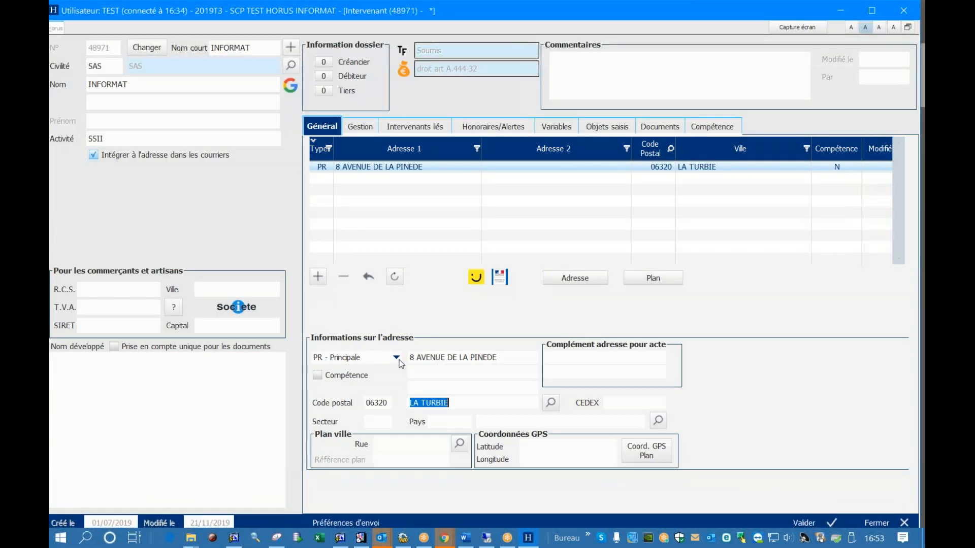
{"action": "left_click", "coordinate": [800, 523]}
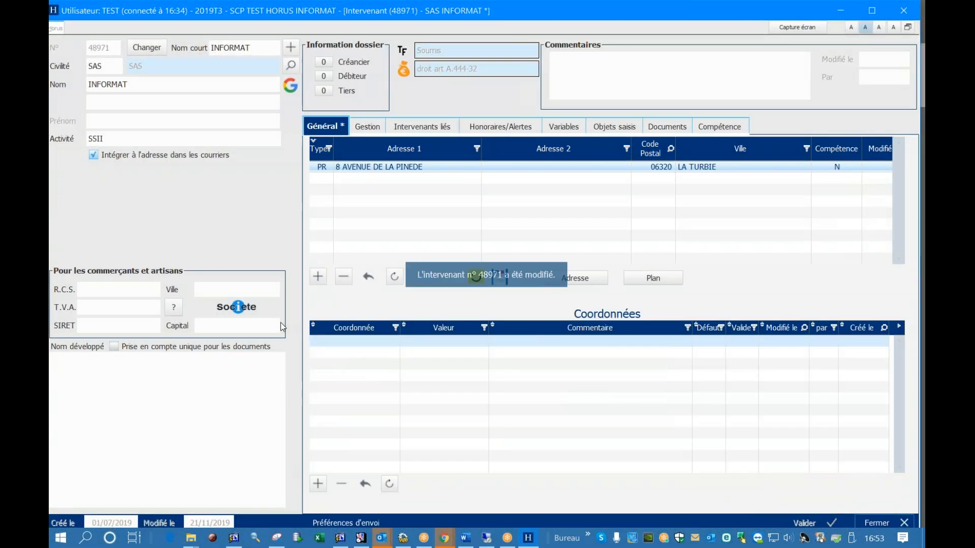
Import the R.C.S., Ville, SIRET and Capital details into the INFORMAT record from the matching company in the company search
{"action": "left_click", "coordinate": [242, 312]}
{"action": "left_click_drag", "start_coordinate": [358, 98], "coordinate": [85, 27]}
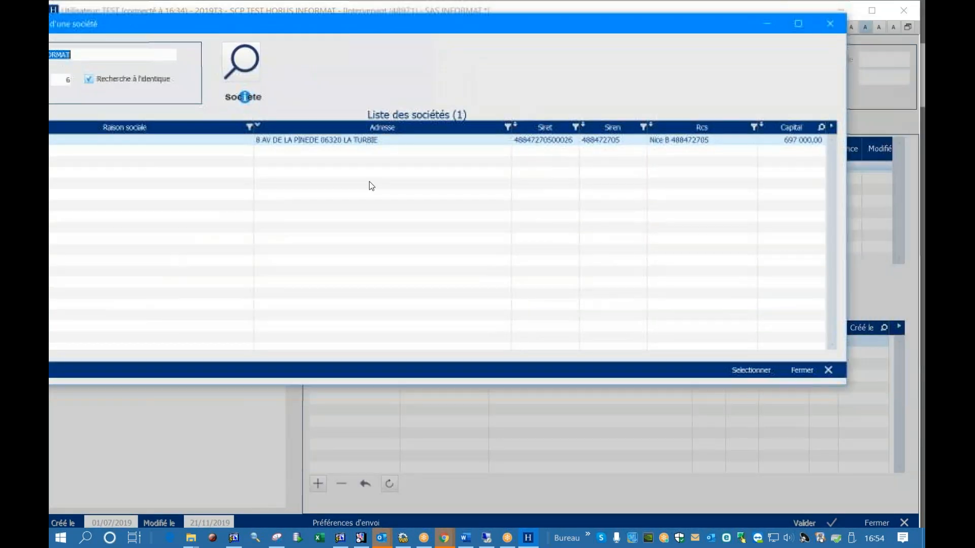
{"action": "left_click", "coordinate": [745, 372]}
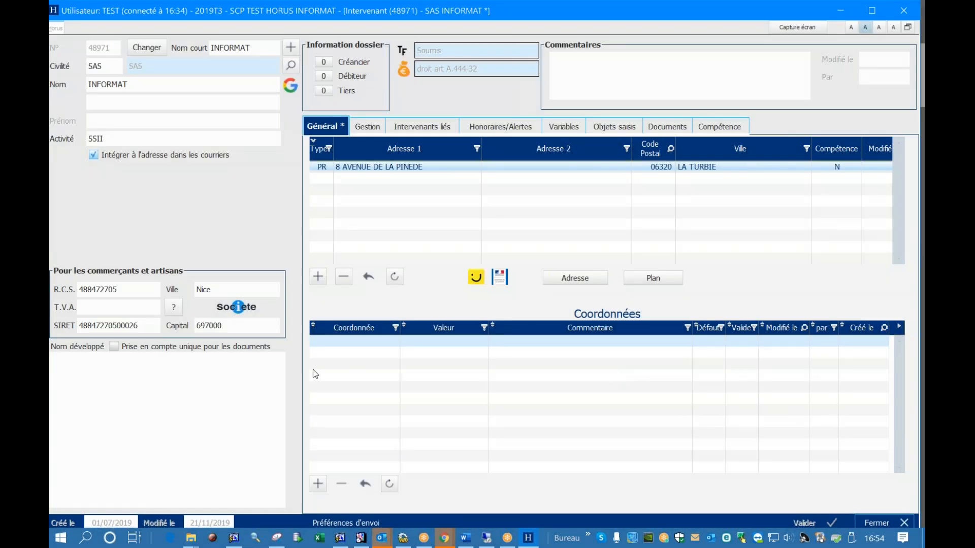
Set the INFORMAT record's Capital to 697000 YEN, save the record and close it
{"action": "left_click", "coordinate": [113, 305]}
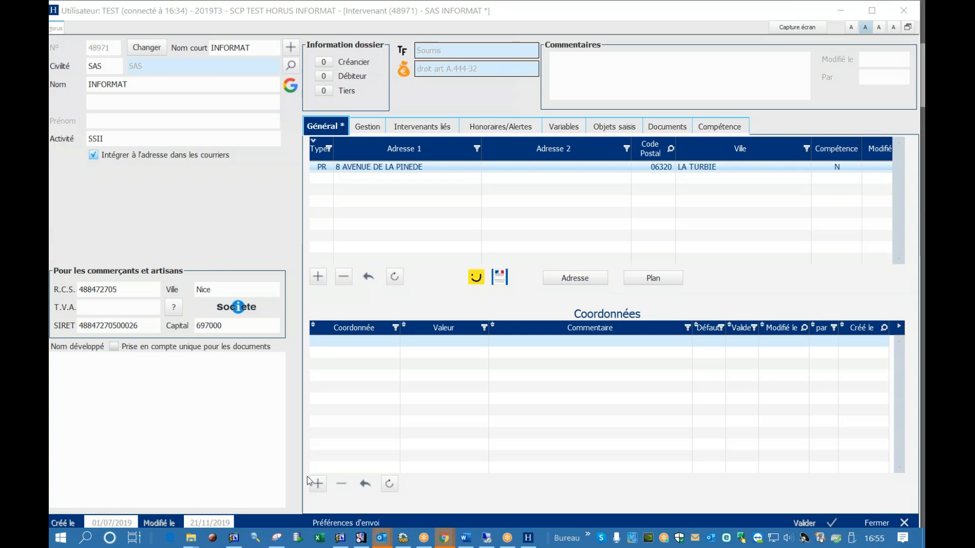
{"action": "left_click", "coordinate": [239, 326]}
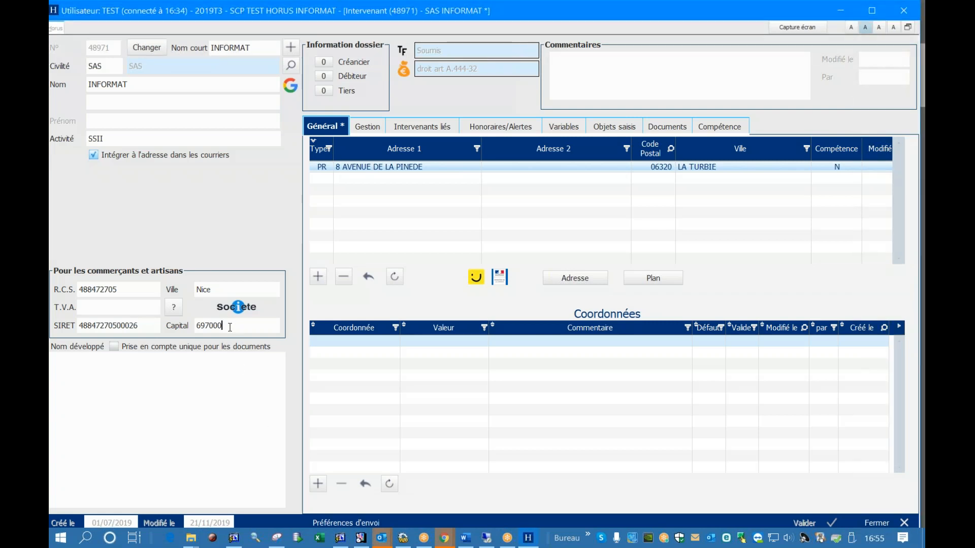
{"action": "type", "text": "YENS"}
{"action": "key", "text": "BackSpace"}
{"action": "left_click", "coordinate": [805, 523]}
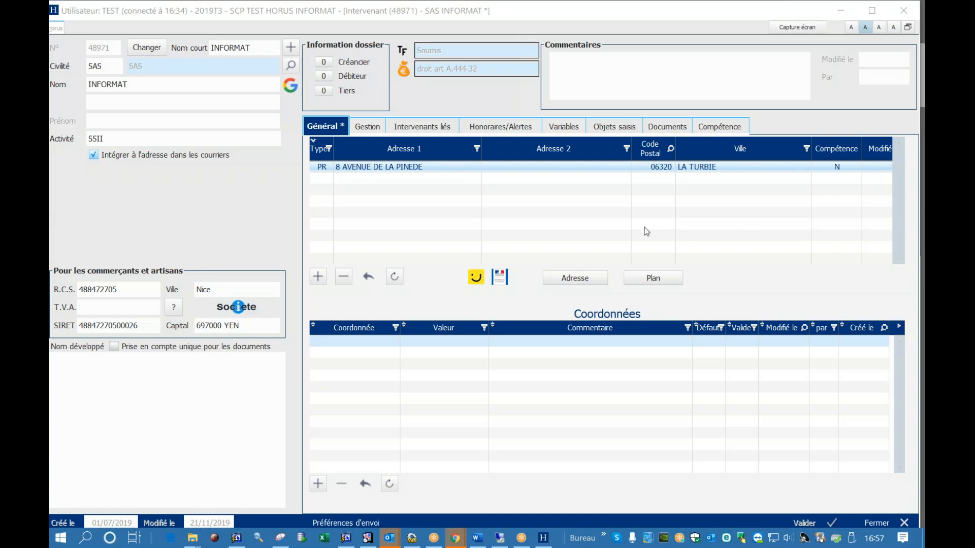
{"action": "left_click", "coordinate": [571, 222]}
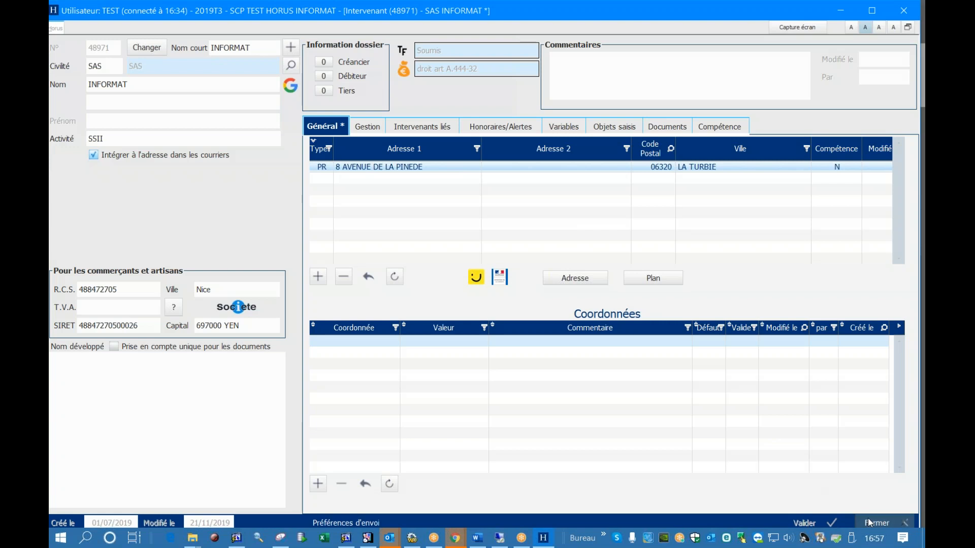
{"action": "left_click", "coordinate": [885, 523]}
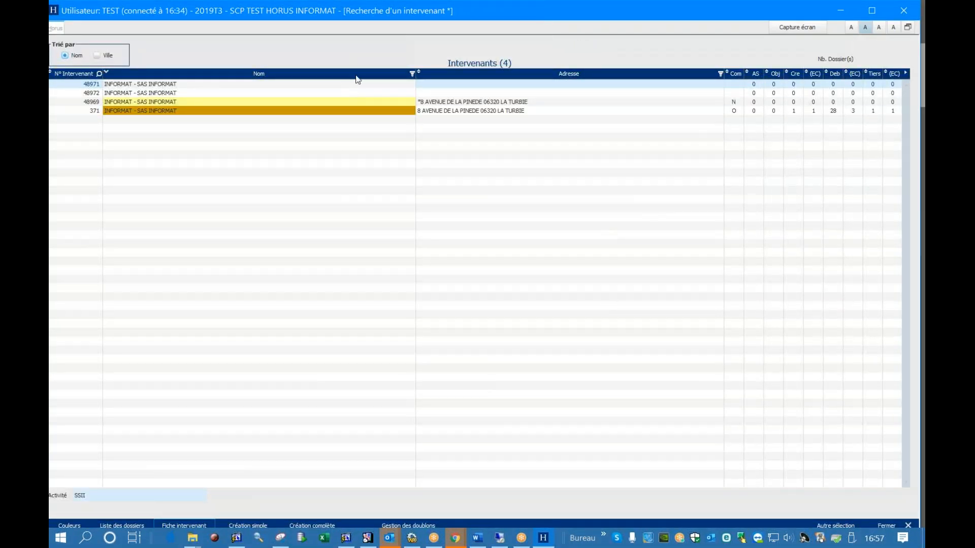
Filter the intervenant results by TUR in the Adresse column
{"action": "left_click", "coordinate": [413, 74]}
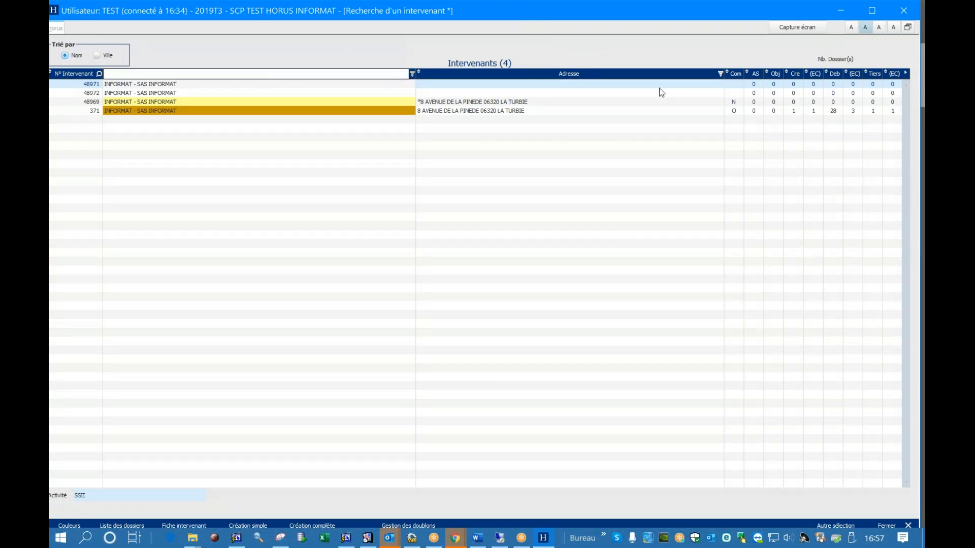
{"action": "left_click", "coordinate": [720, 74]}
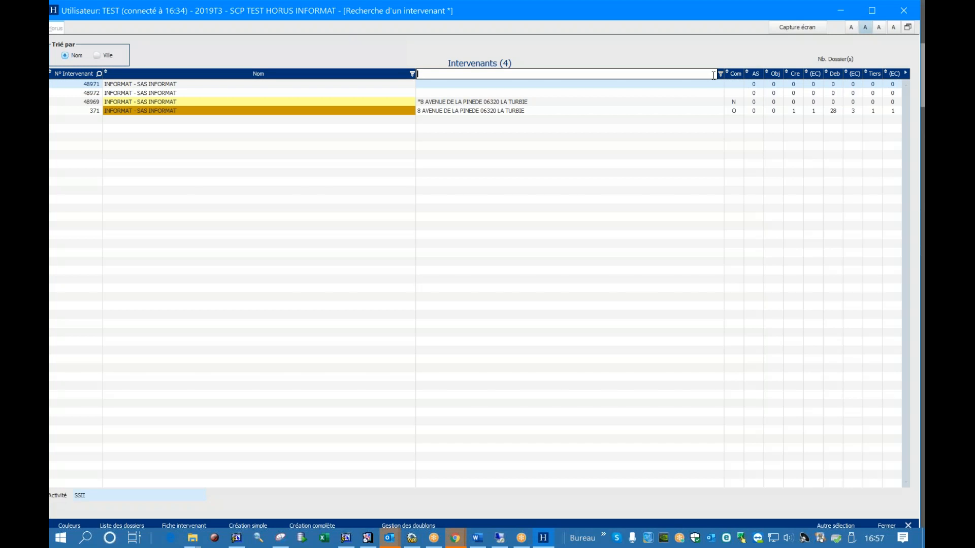
{"action": "type", "text": "TUR"}
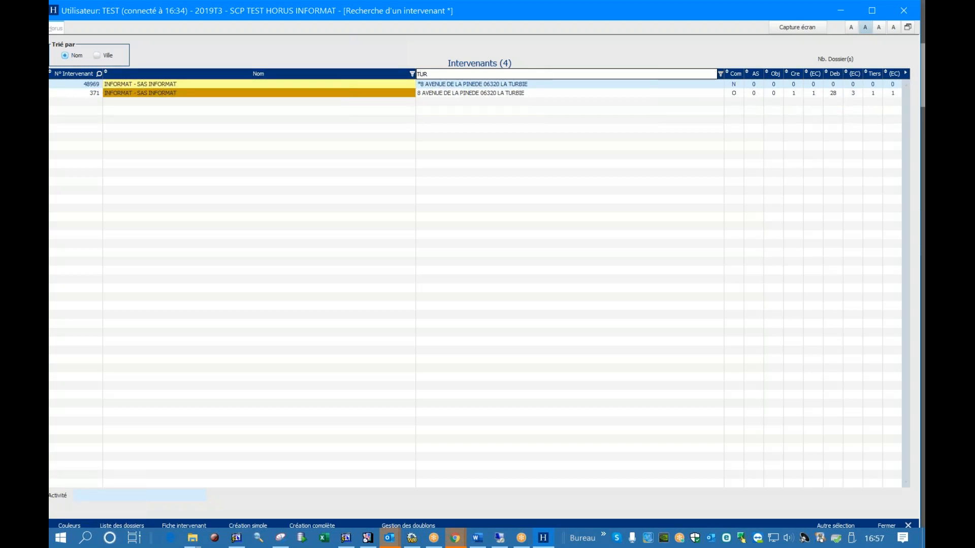
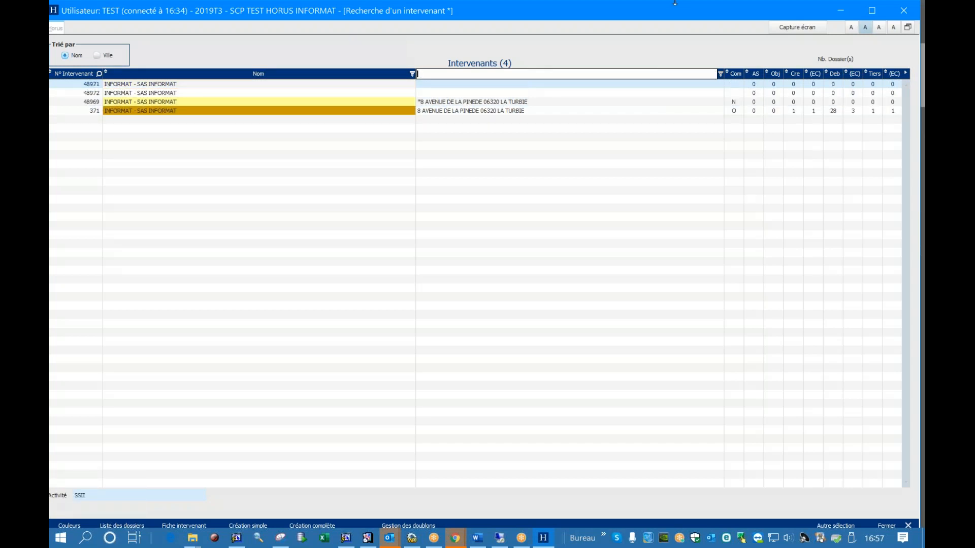
{"action": "left_click", "coordinate": [443, 108]}
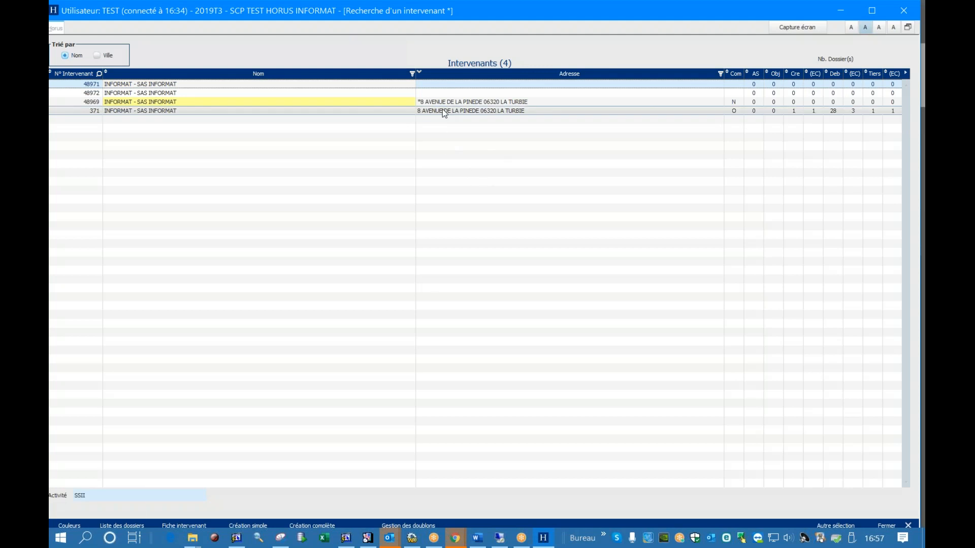
{"action": "right_click", "coordinate": [444, 110]}
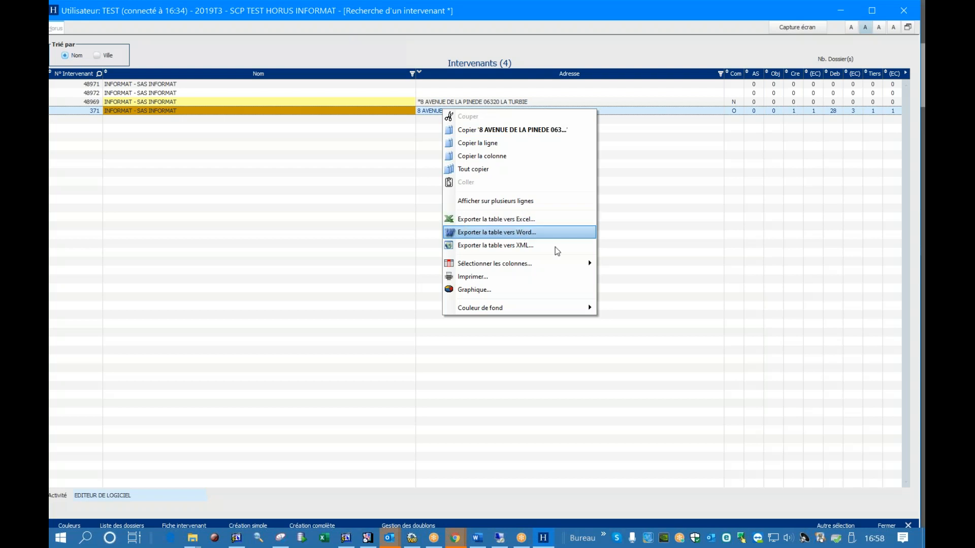
Close the intervenant search results and open the procedural agenda consultation
{"action": "left_click", "coordinate": [885, 526]}
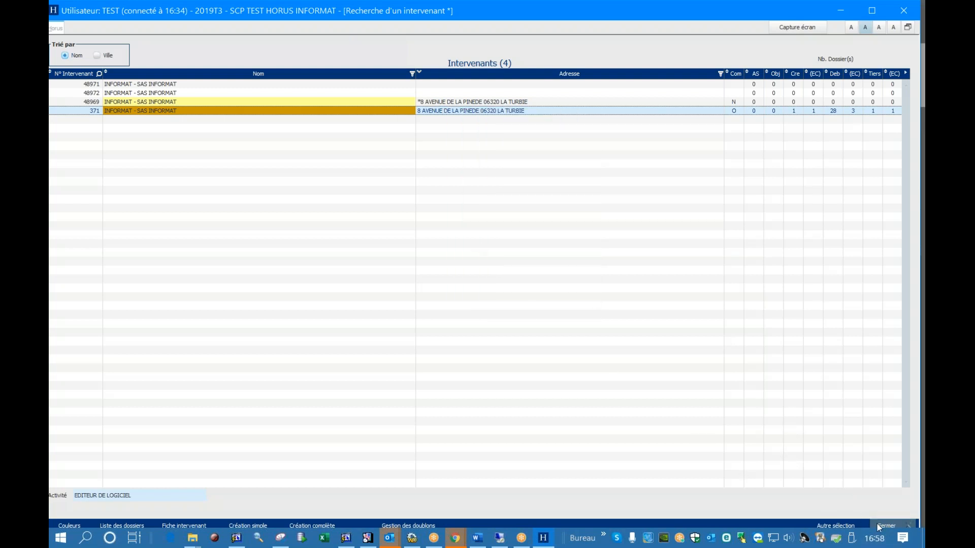
{"action": "left_click", "coordinate": [883, 525]}
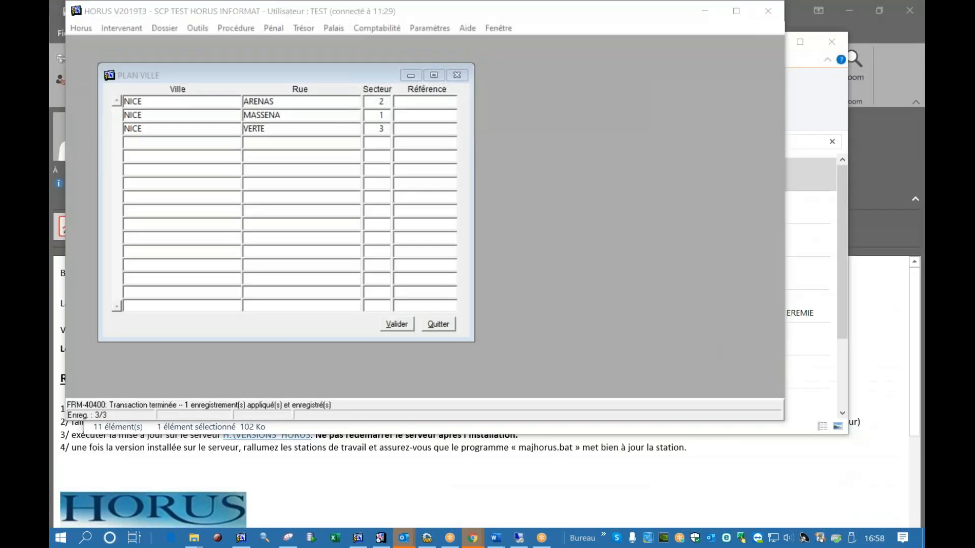
{"action": "left_click", "coordinate": [225, 34]}
{"action": "left_click", "coordinate": [257, 64]}
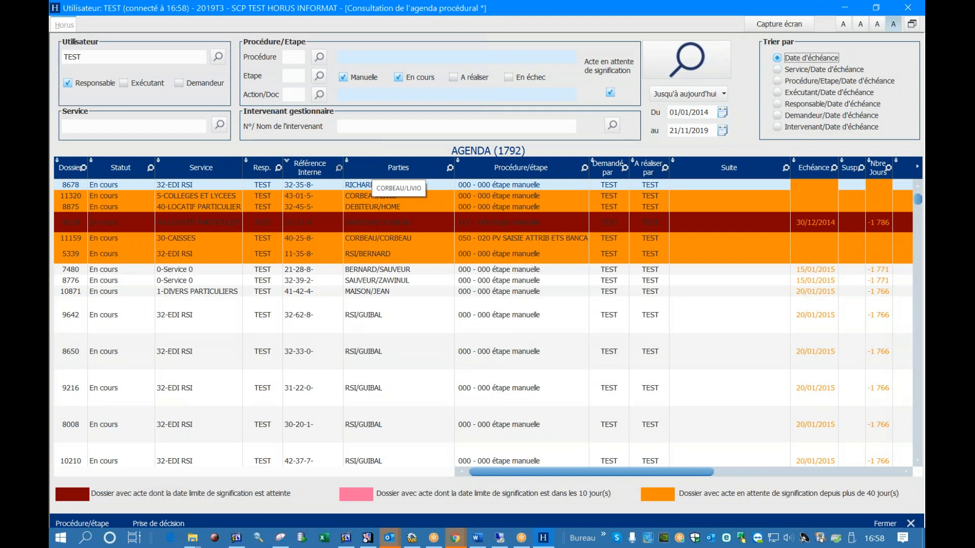
Search the agenda's Parties column for a party's name and view that column's filter options
{"action": "left_click", "coordinate": [339, 168]}
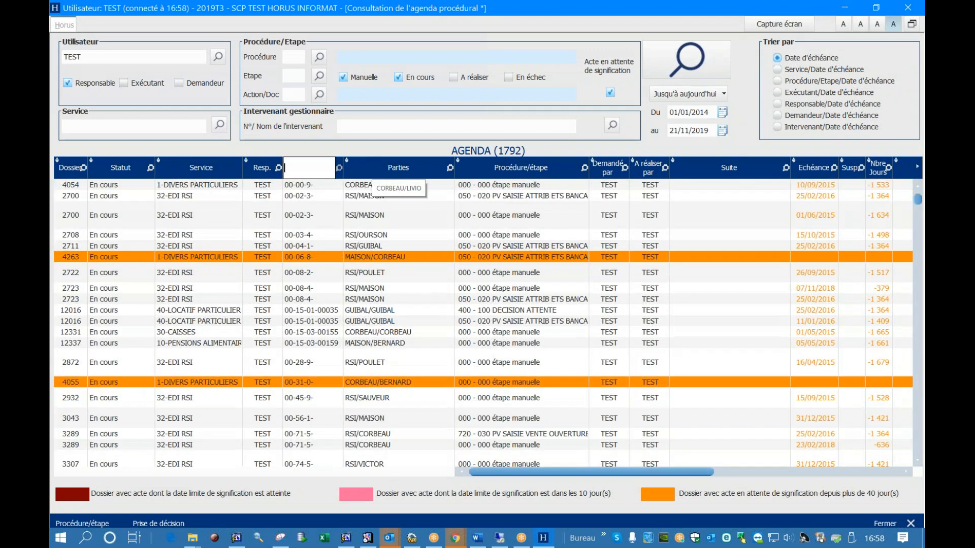
{"action": "left_click", "coordinate": [450, 168]}
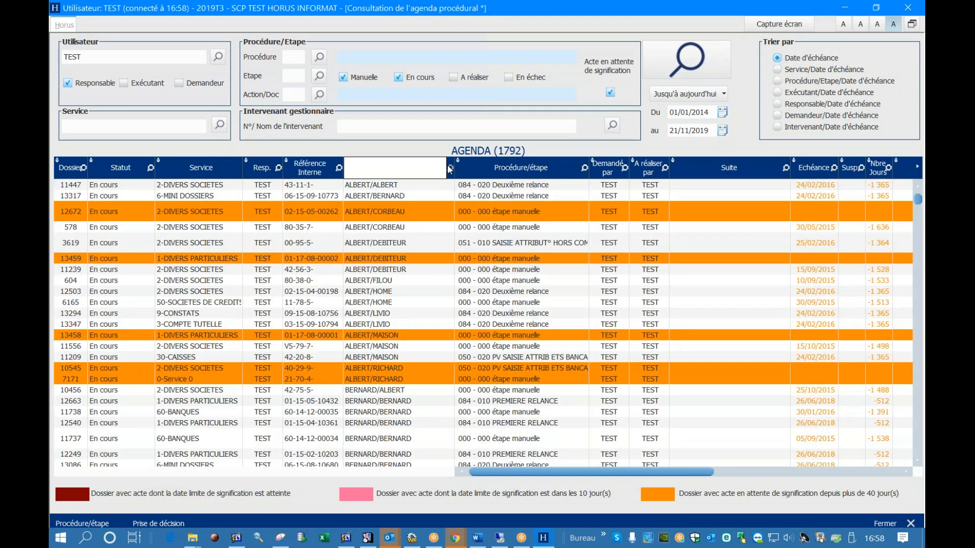
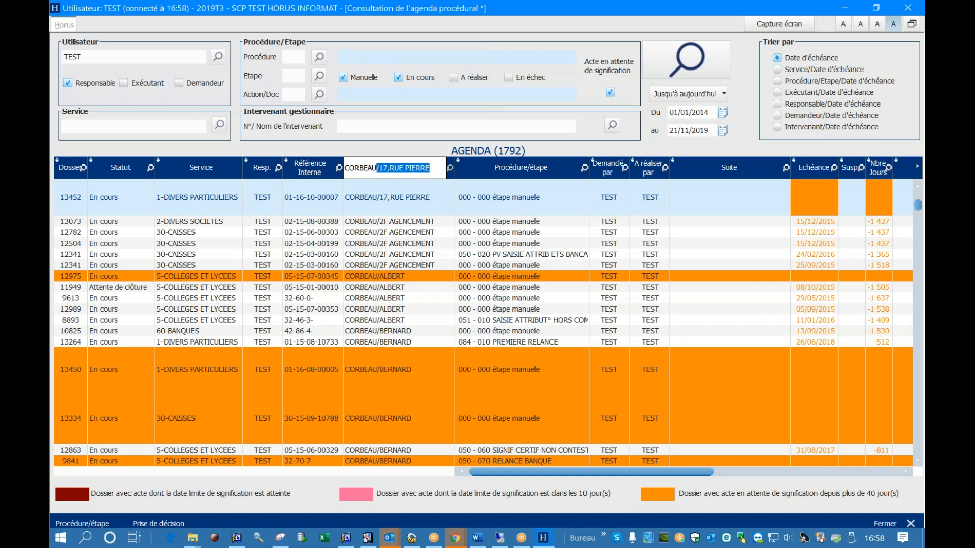
{"action": "key", "text": "Return"}
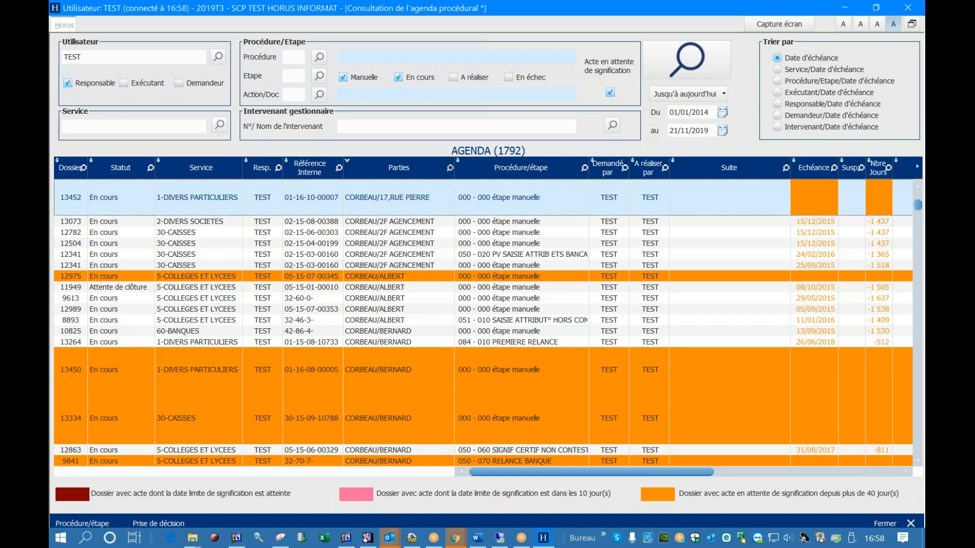
{"action": "right_click", "coordinate": [448, 165]}
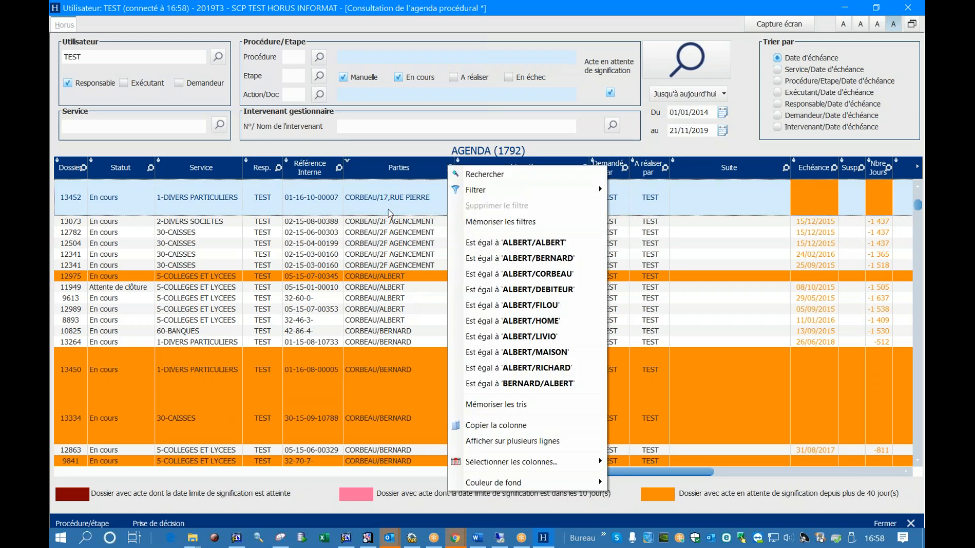
{"action": "left_click", "coordinate": [385, 179]}
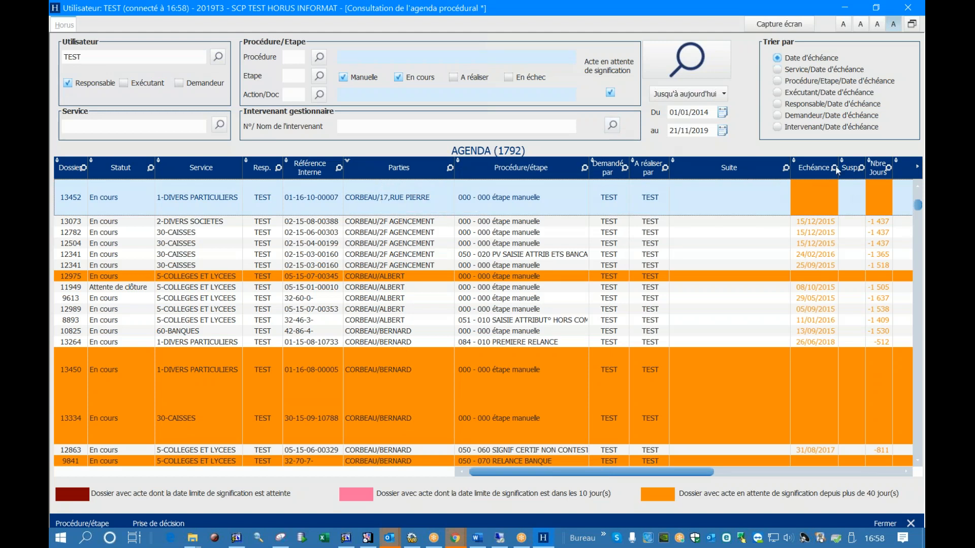
Try sorting the agenda by Echéance and by Parties, and finish with it sorted by Service
{"action": "left_click", "coordinate": [822, 172]}
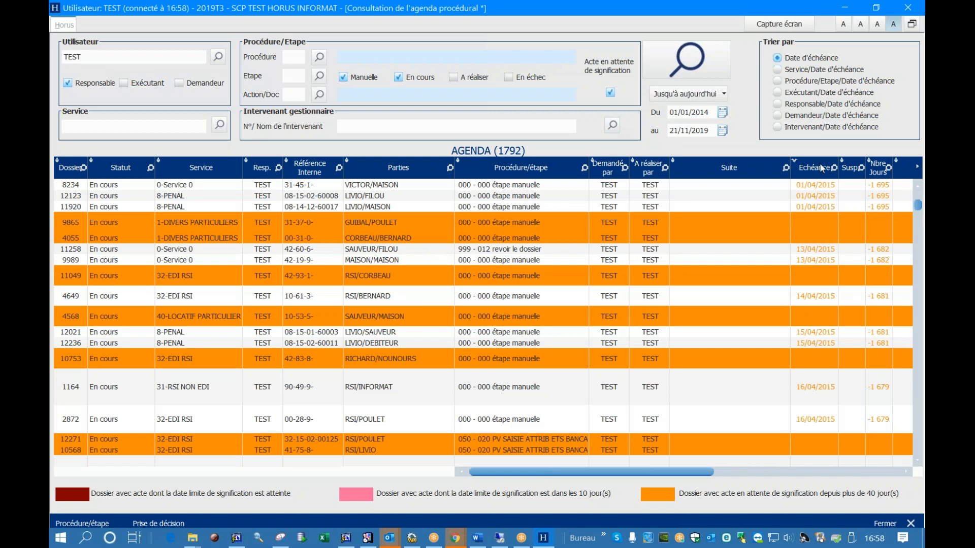
{"action": "left_click", "coordinate": [380, 170]}
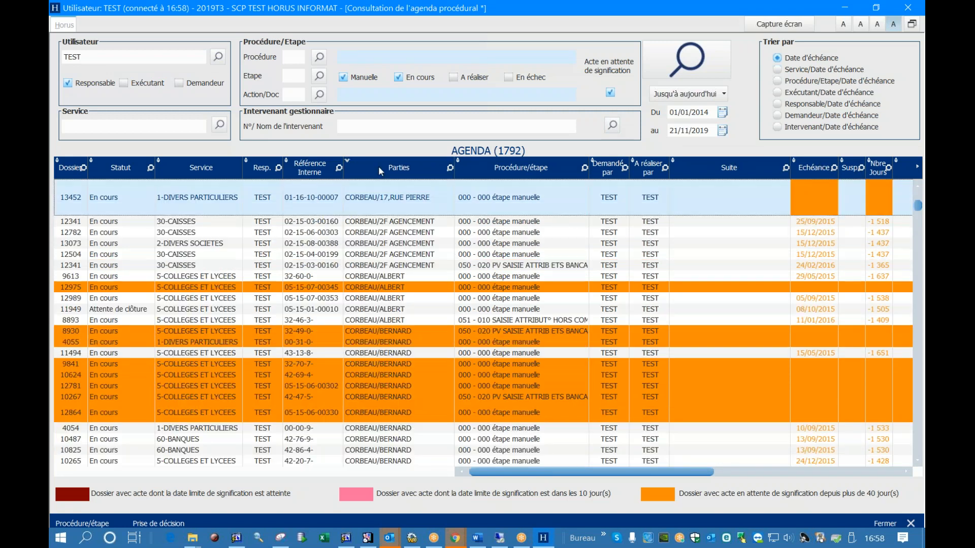
{"action": "left_click", "coordinate": [218, 167]}
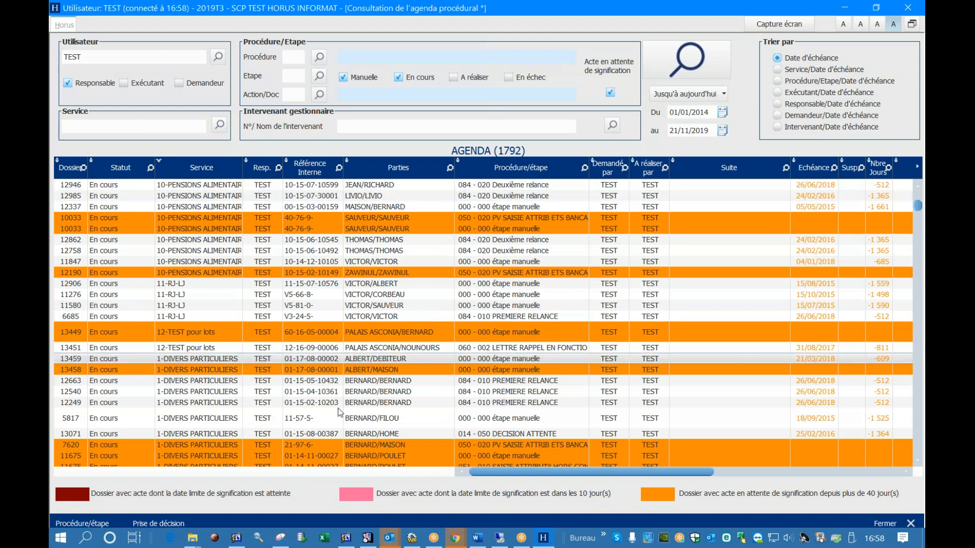
Sort the agenda by Document-Action and move that column forward to the Service column's place
{"action": "left_click_drag", "start_coordinate": [474, 477], "coordinate": [690, 482]}
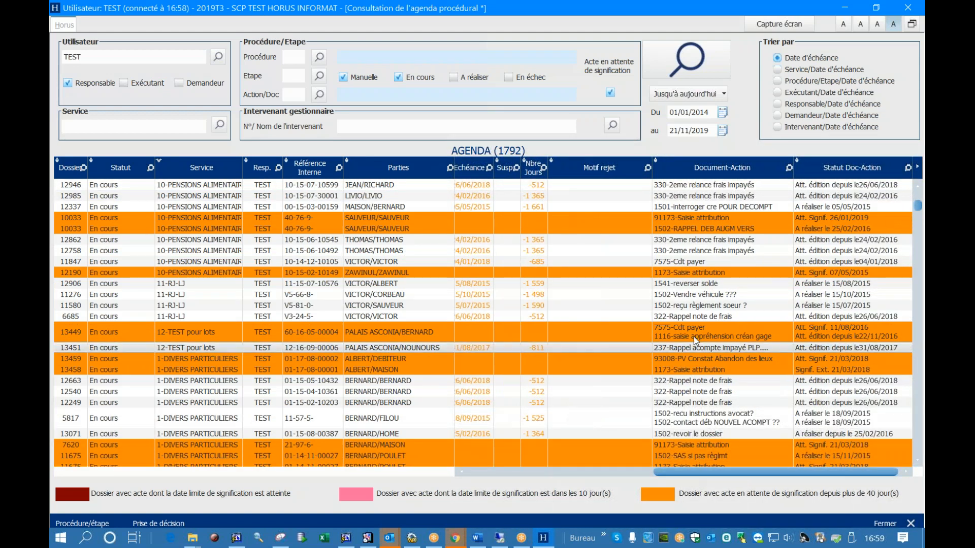
{"action": "left_click", "coordinate": [692, 296]}
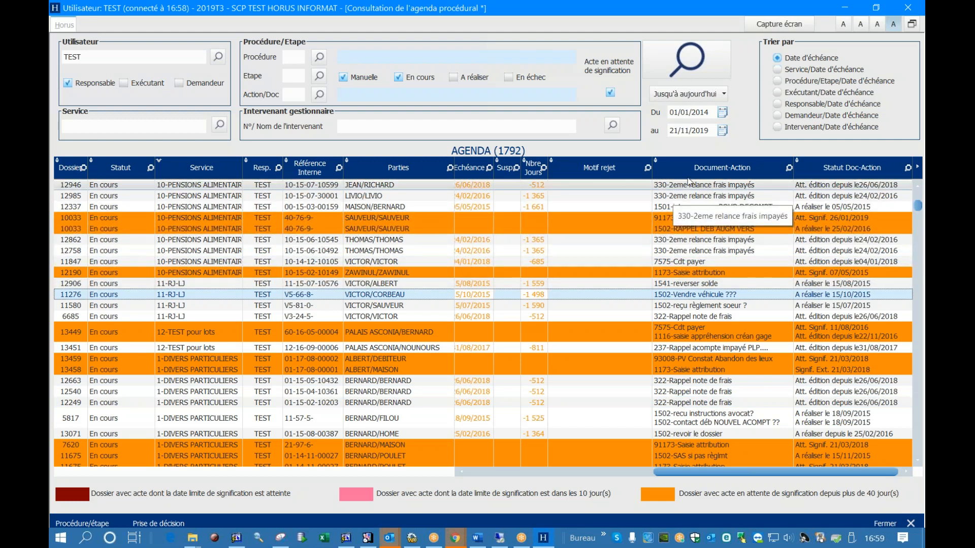
{"action": "left_click", "coordinate": [720, 169]}
{"action": "left_click_drag", "start_coordinate": [721, 169], "coordinate": [200, 152]}
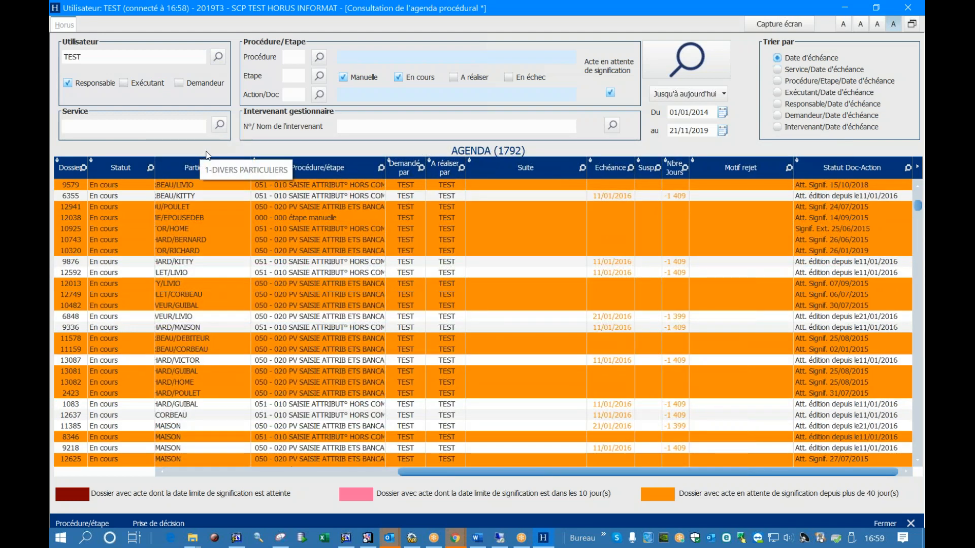
Move the Procédure/étape column before Parties and widen it to fit its text
{"action": "left_click_drag", "start_coordinate": [323, 167], "coordinate": [218, 164]}
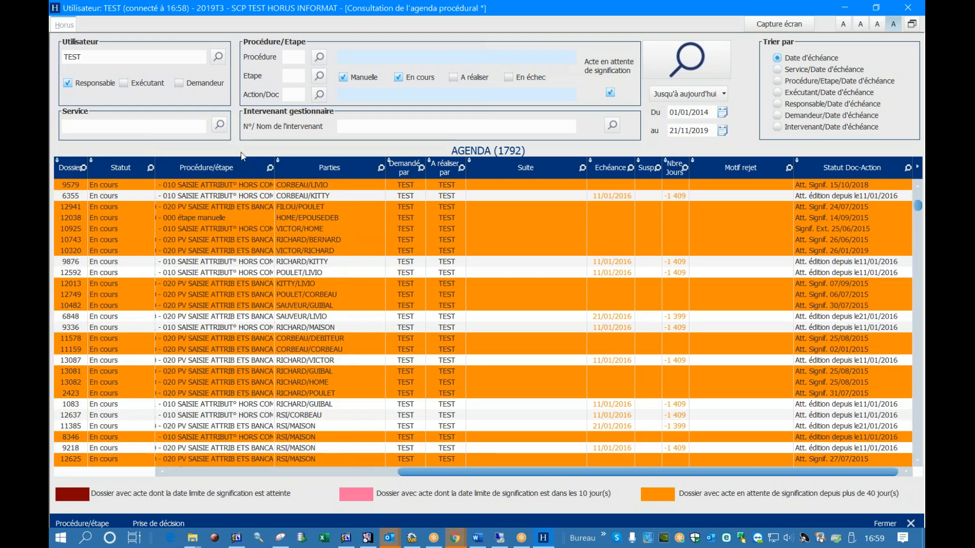
{"action": "double_click", "coordinate": [274, 162]}
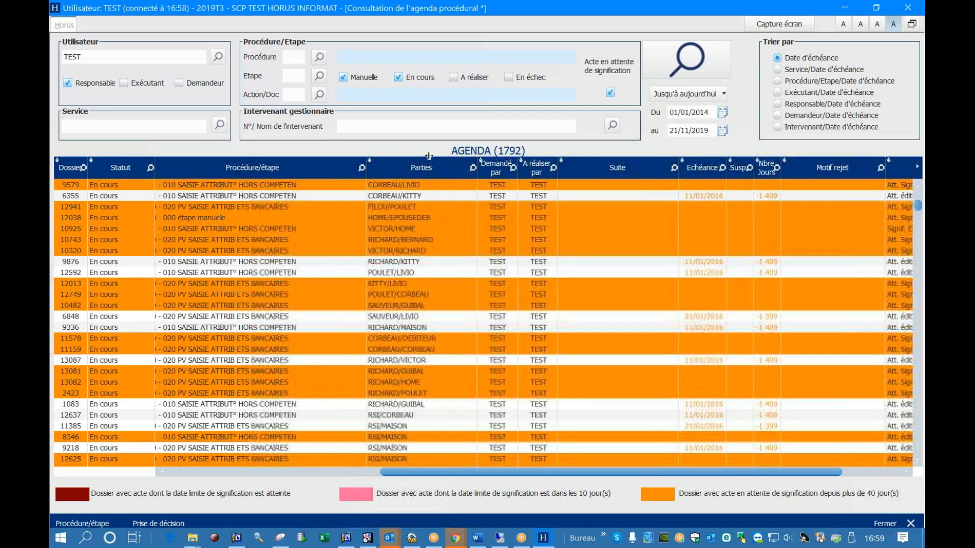
{"action": "left_click_drag", "start_coordinate": [302, 147], "coordinate": [296, 146]}
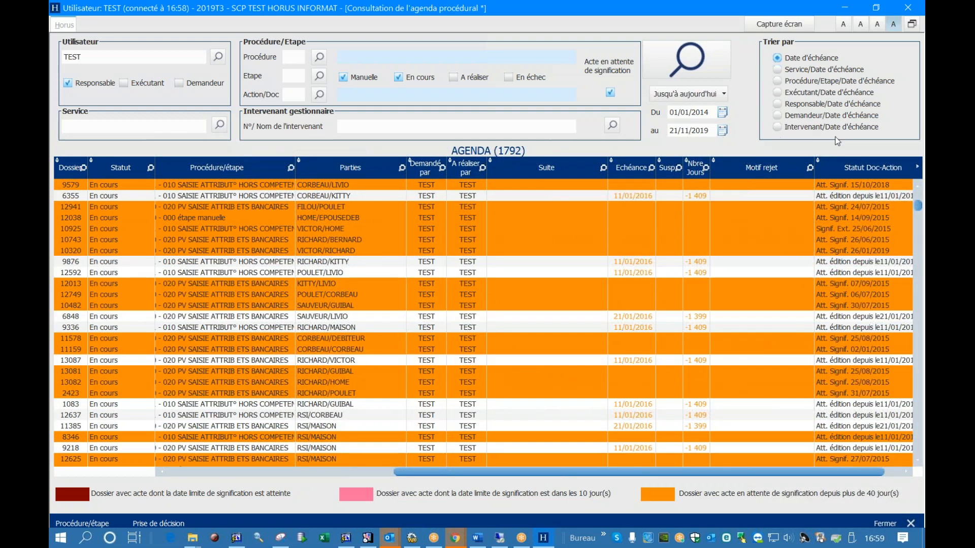
Reorder the agenda columns: place Statut Doc-Action after Parties, Suite before Parties, and Motif rejet before Procédure/étape
{"action": "left_click_drag", "start_coordinate": [858, 168], "coordinate": [410, 168]}
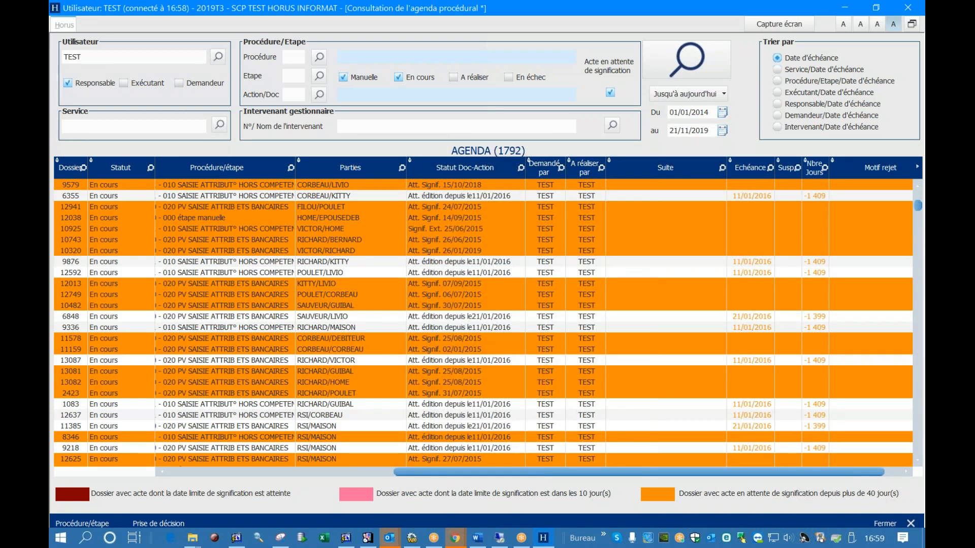
{"action": "left_click_drag", "start_coordinate": [675, 169], "coordinate": [373, 175]}
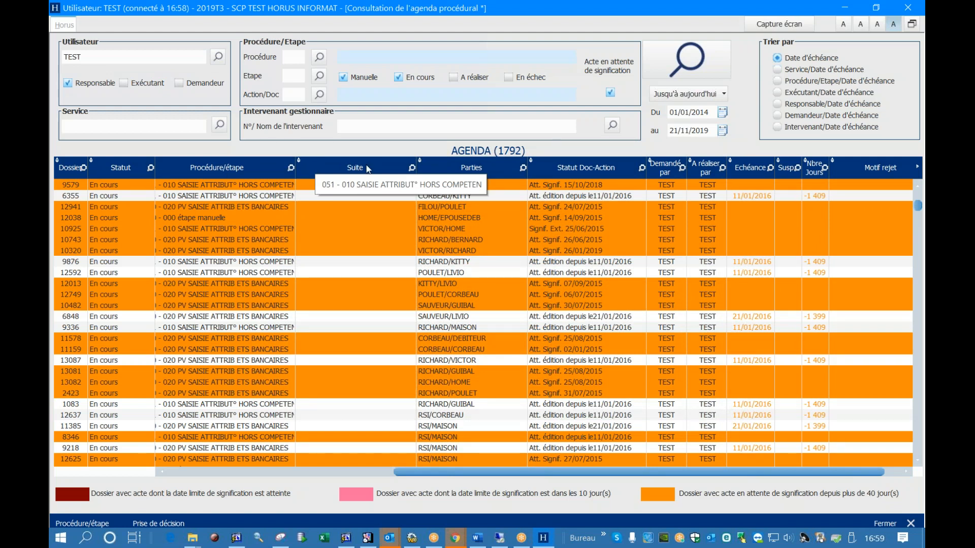
{"action": "scroll", "coordinate": [371, 268], "scroll_direction": "down", "scroll_amount": 10}
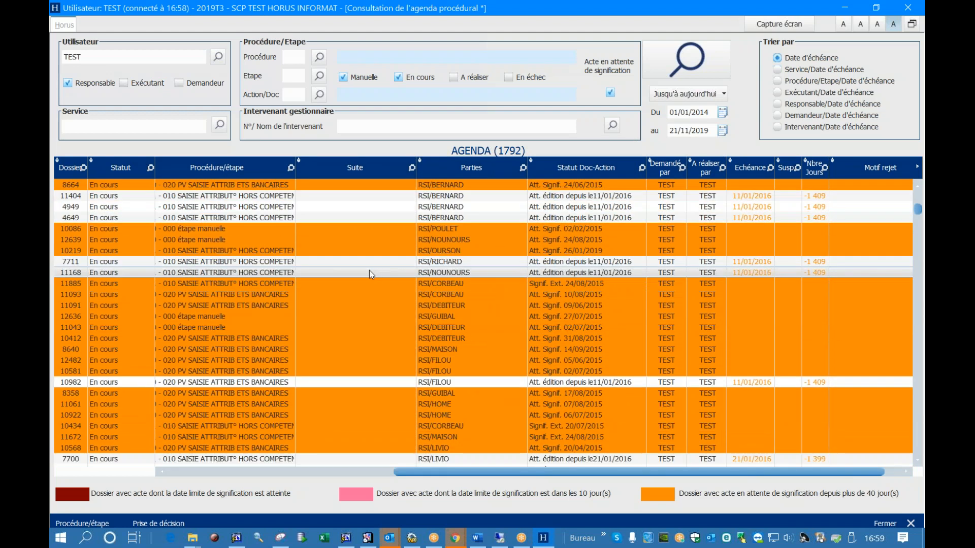
{"action": "scroll", "coordinate": [369, 274], "scroll_direction": "up", "scroll_amount": 1}
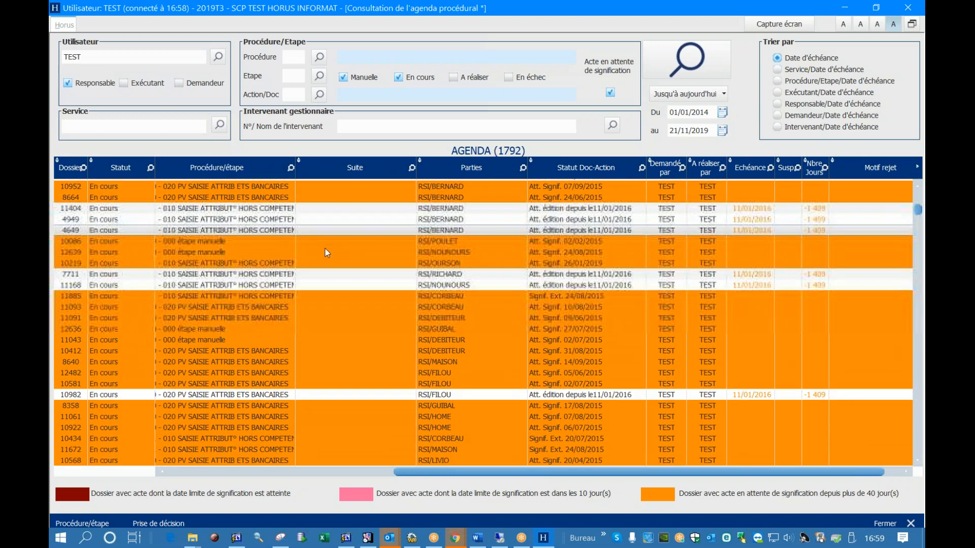
{"action": "scroll", "coordinate": [359, 290], "scroll_direction": "down", "scroll_amount": 10}
{"action": "scroll", "coordinate": [361, 288], "scroll_direction": "down", "scroll_amount": 10}
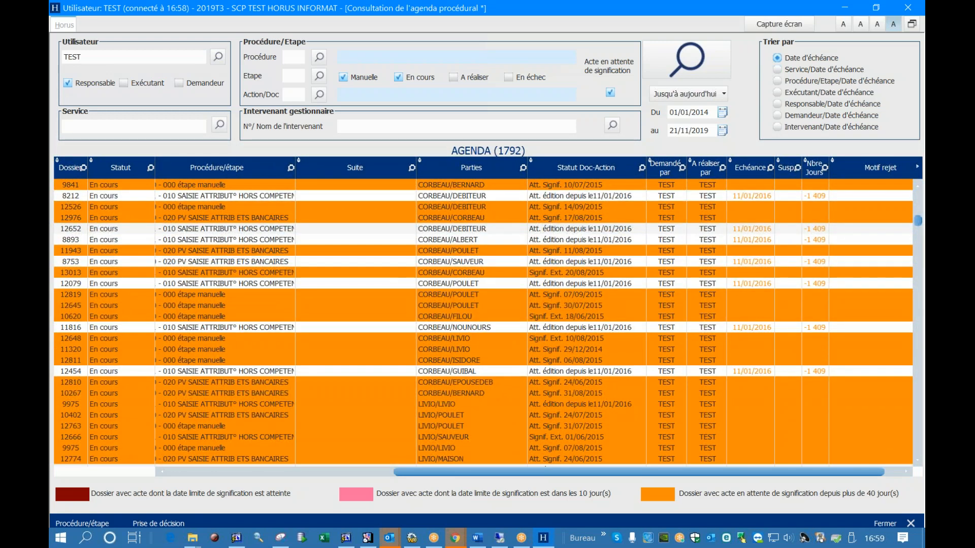
{"action": "left_click_drag", "start_coordinate": [880, 168], "coordinate": [271, 178]}
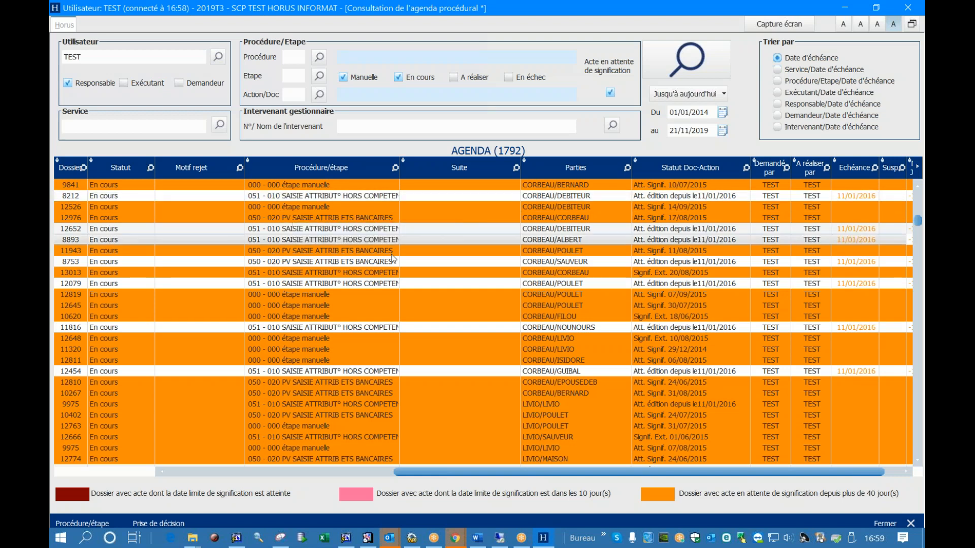
Review the copy, export and column selection options offered for the agenda table
{"action": "right_click", "coordinate": [410, 260]}
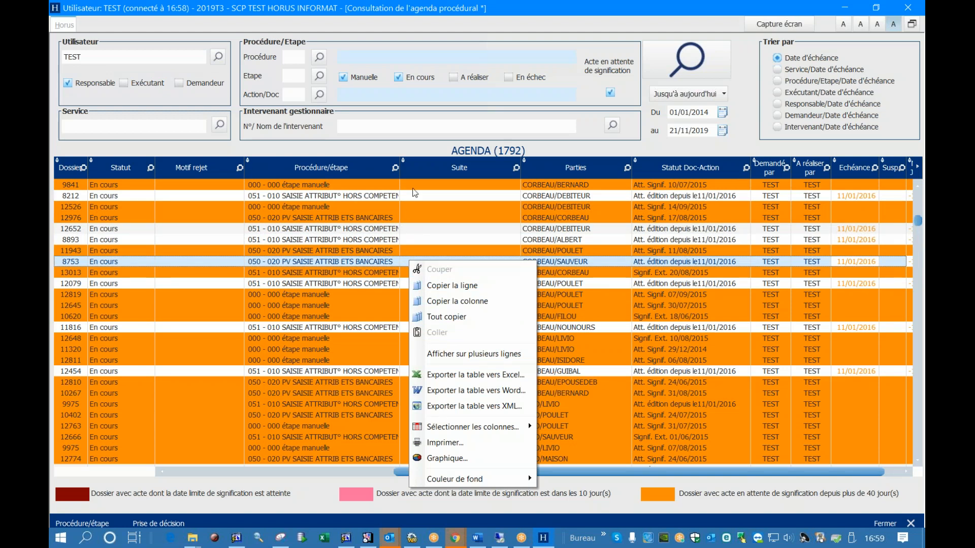
{"action": "left_click", "coordinate": [660, 270]}
{"action": "scroll", "coordinate": [493, 269], "scroll_direction": "down", "scroll_amount": 7}
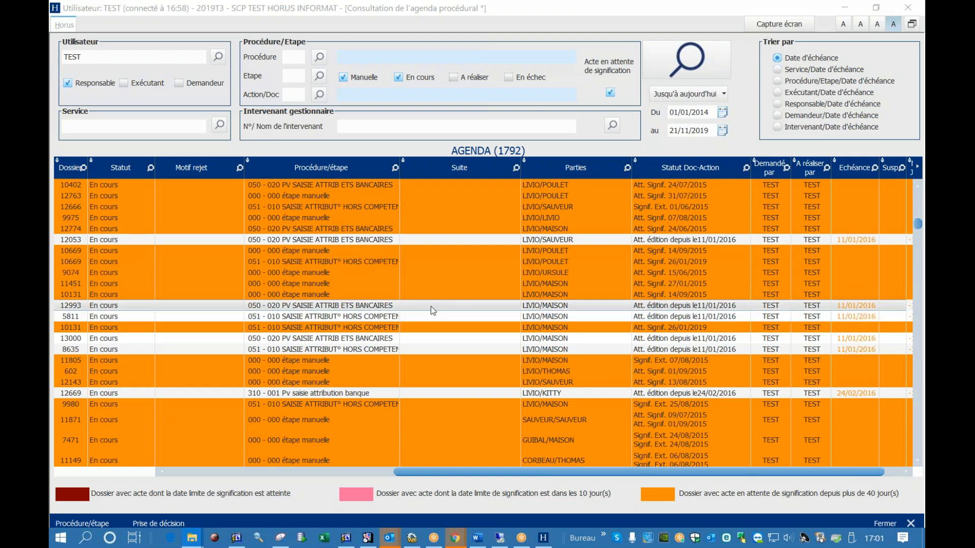
{"action": "scroll", "coordinate": [332, 301], "scroll_direction": "up", "scroll_amount": 4}
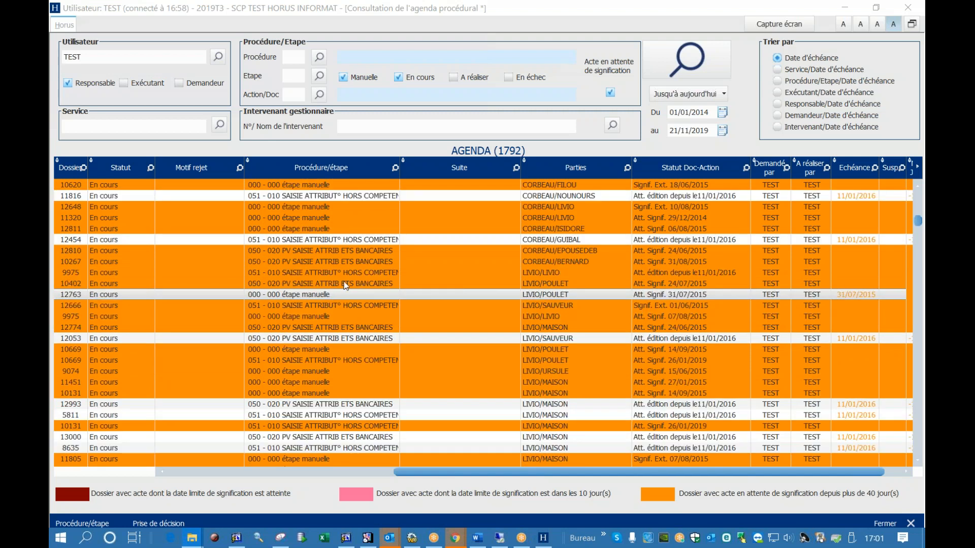
{"action": "scroll", "coordinate": [349, 286], "scroll_direction": "up", "scroll_amount": 4}
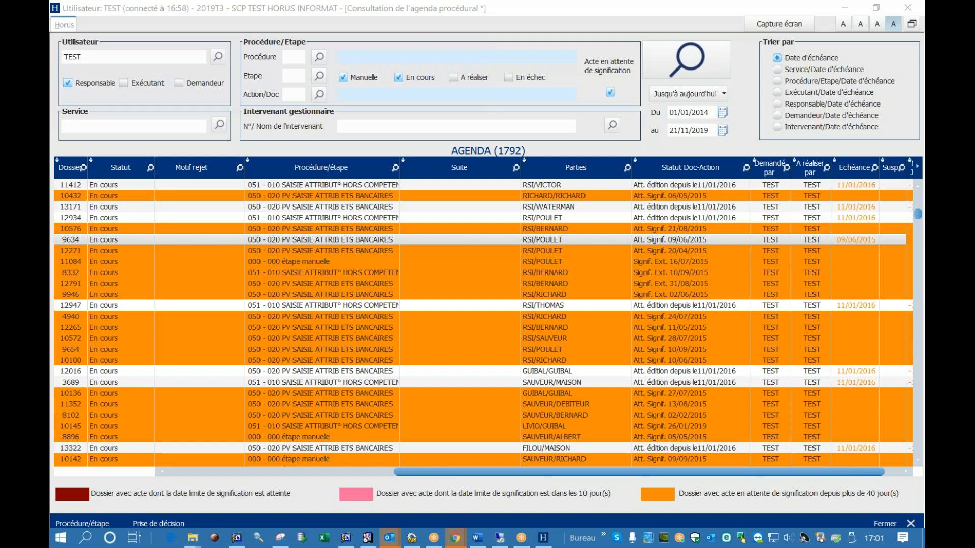
{"action": "left_click", "coordinate": [604, 307]}
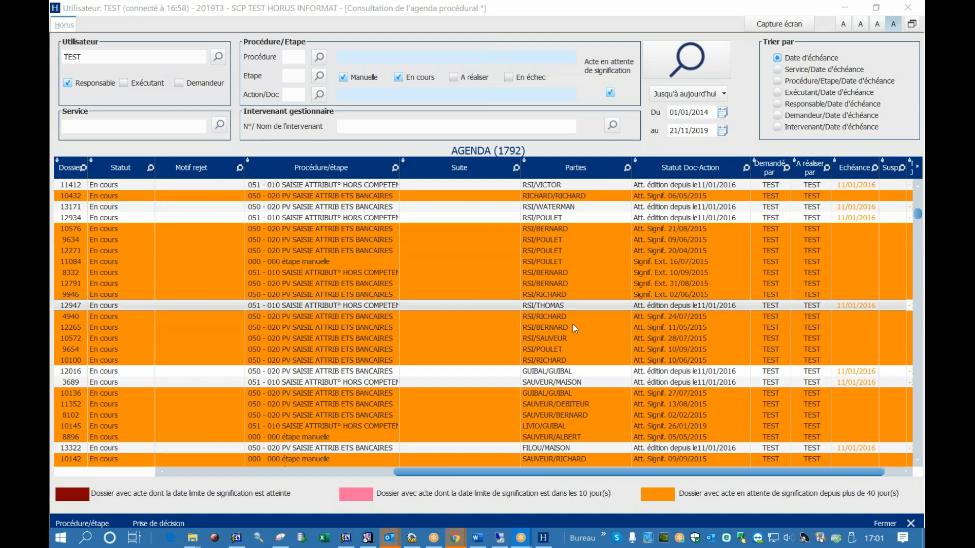